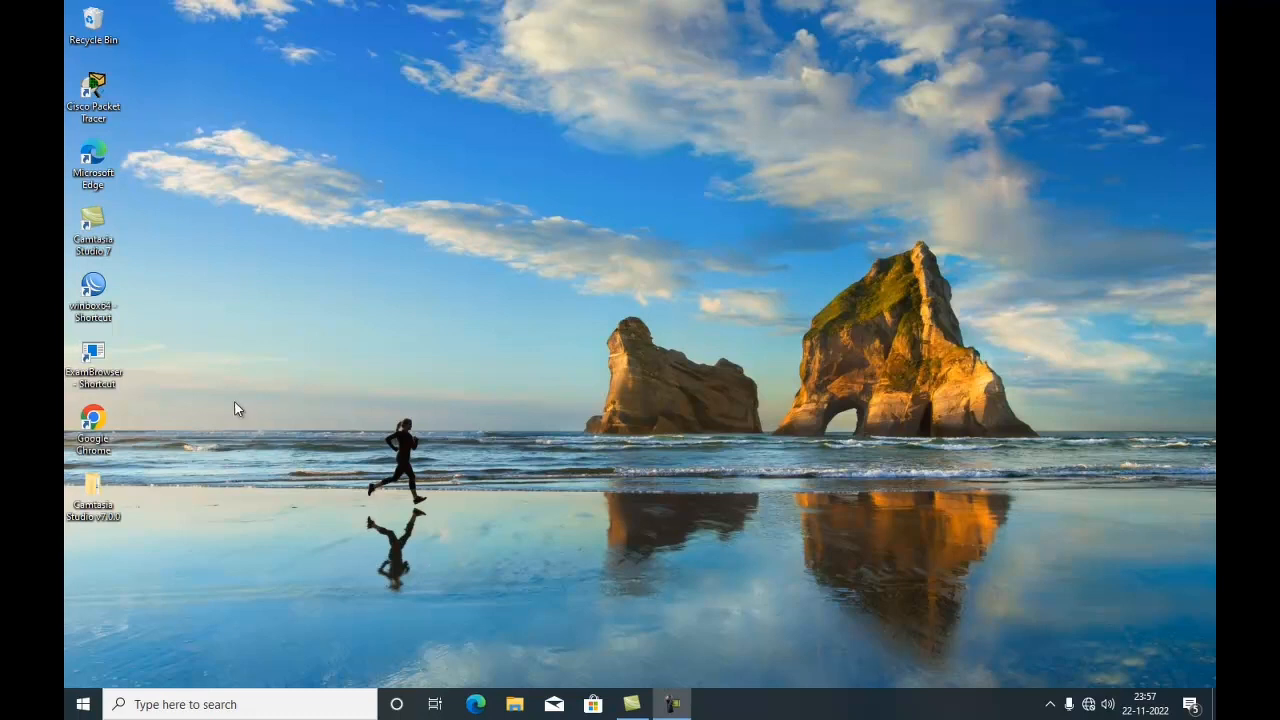
# - Launch WinBox and connect to the MikroTik router found in the neighbour list
pyautogui.doubleClick(104, 291)
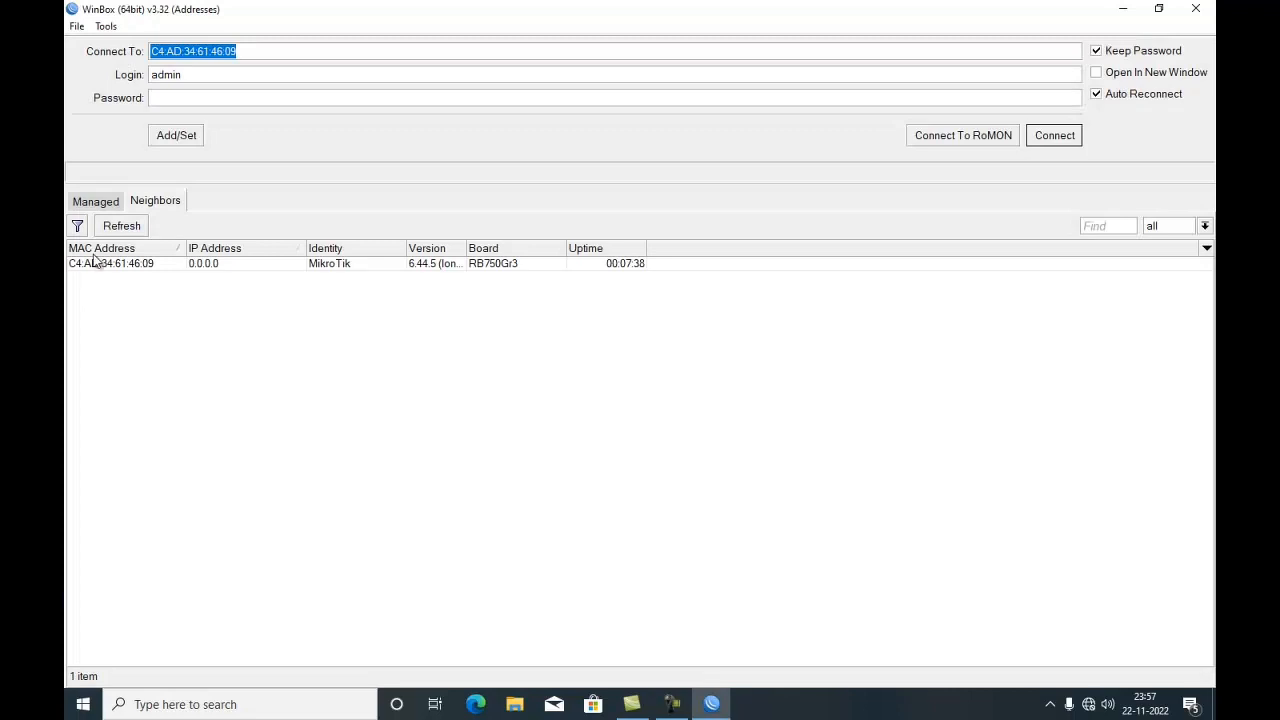
pyautogui.click(94, 262)
pyautogui.click(1062, 135)
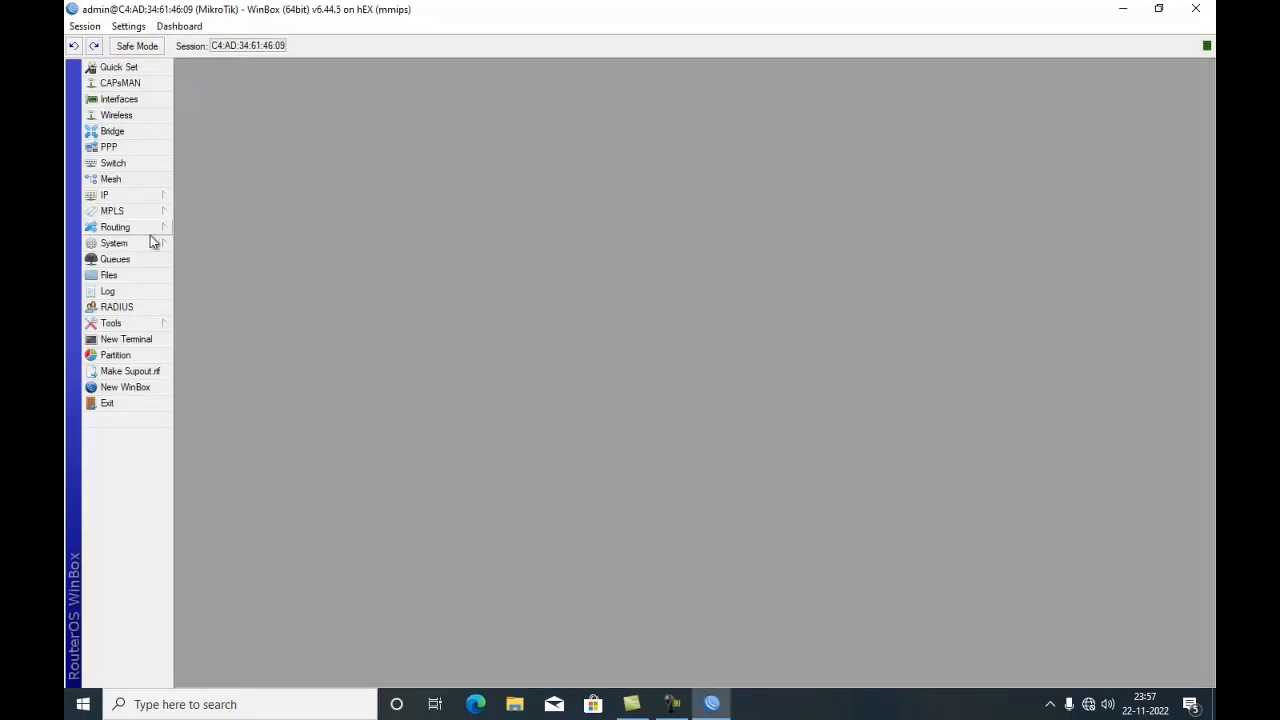
# - Reset the router's configuration with No Default Configuration and Do Not Backup enabled, confirming the reset and reboot
pyautogui.click(163, 249)
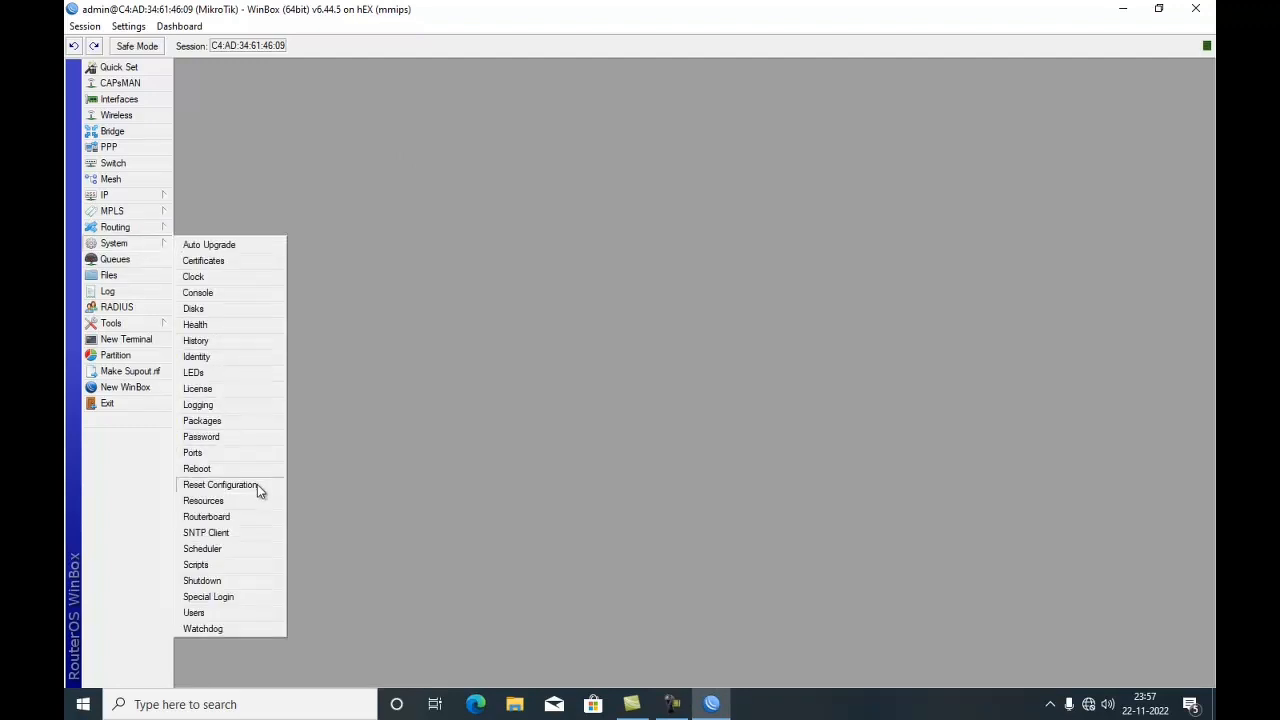
pyautogui.click(258, 485)
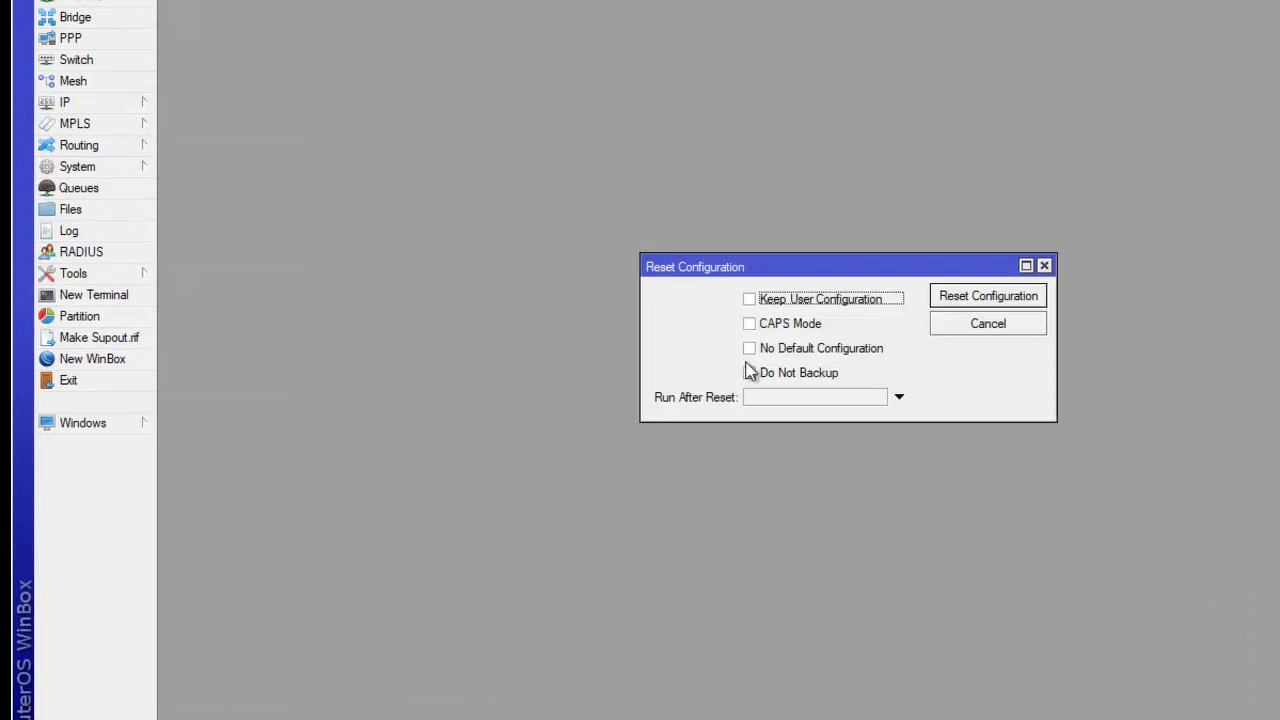
pyautogui.click(750, 352)
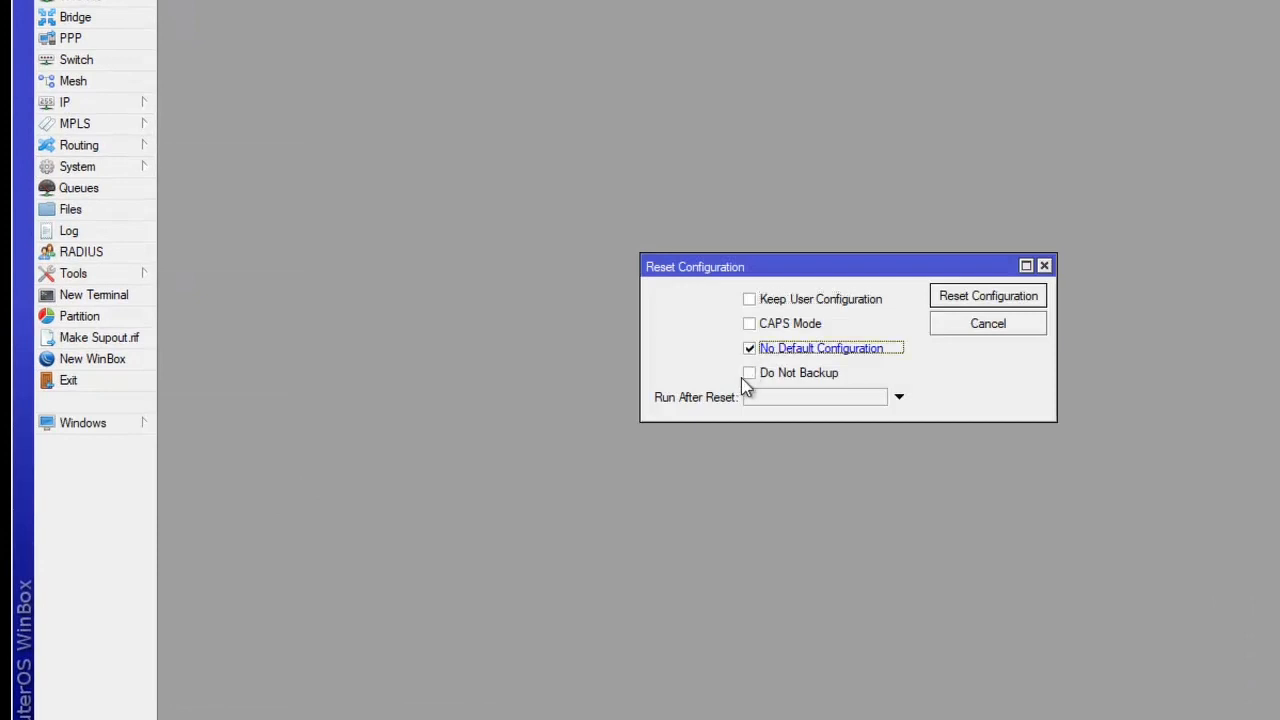
pyautogui.click(751, 373)
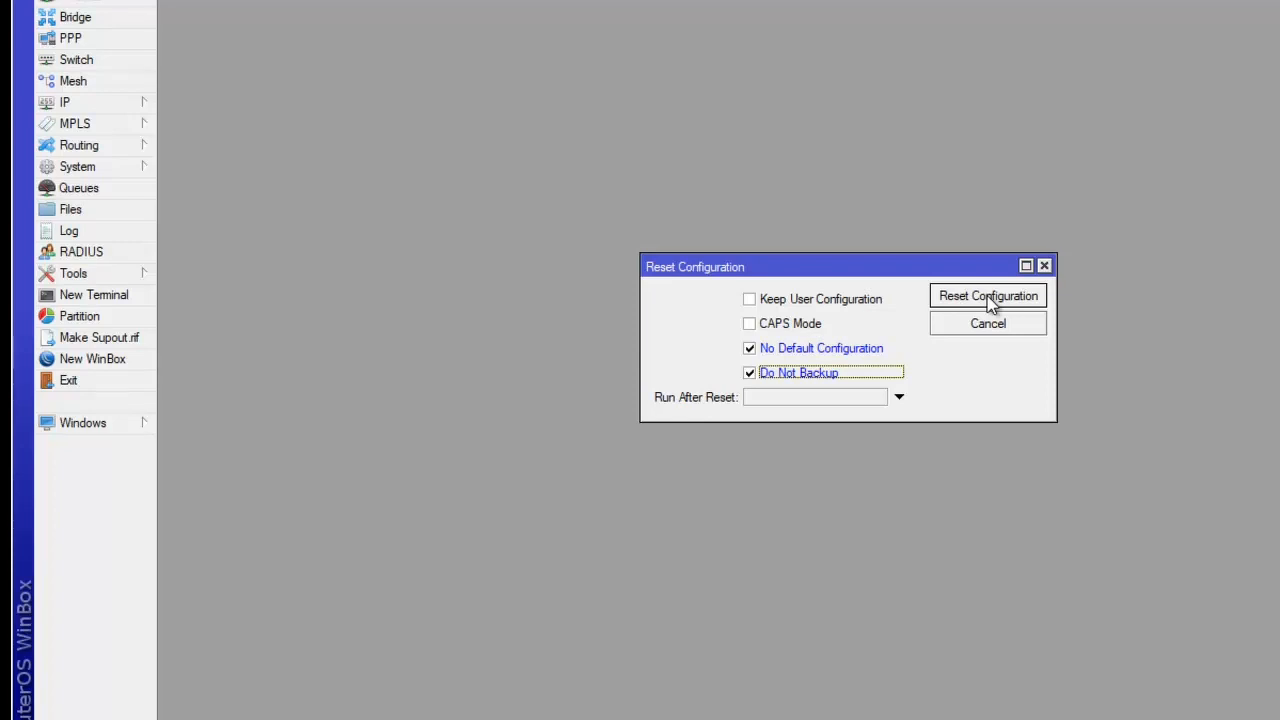
pyautogui.click(990, 300)
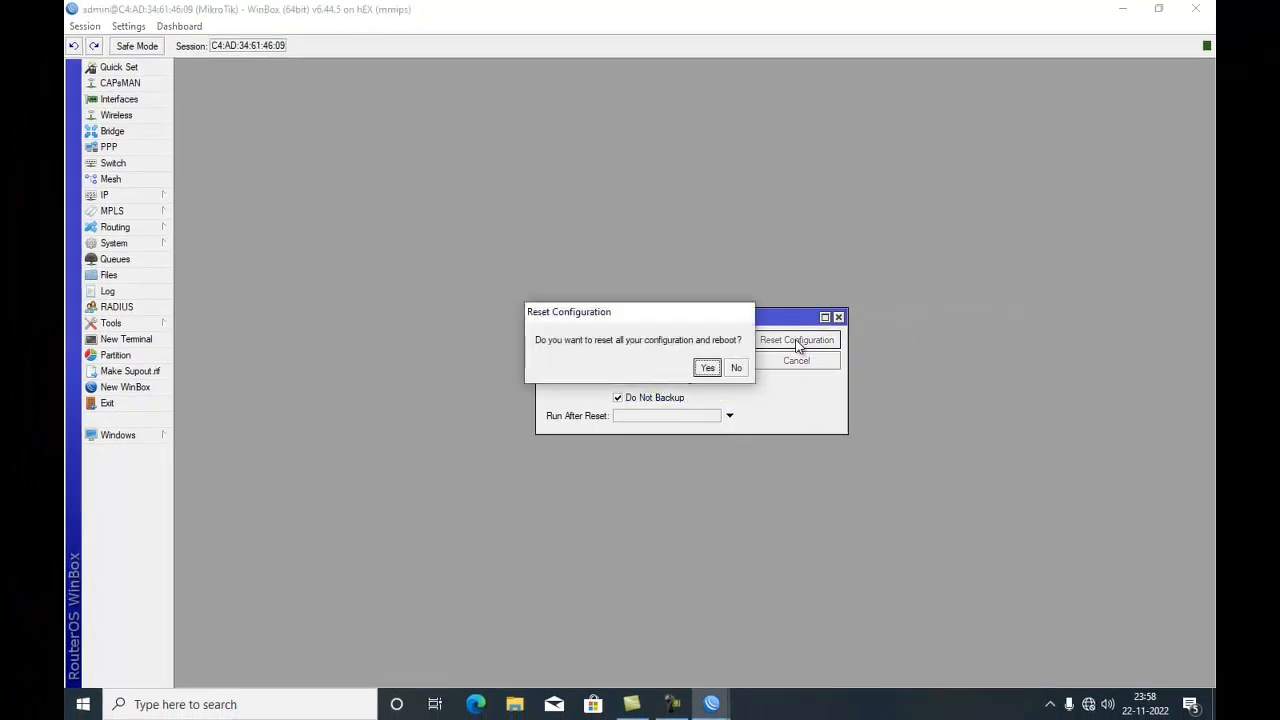
pyautogui.click(705, 369)
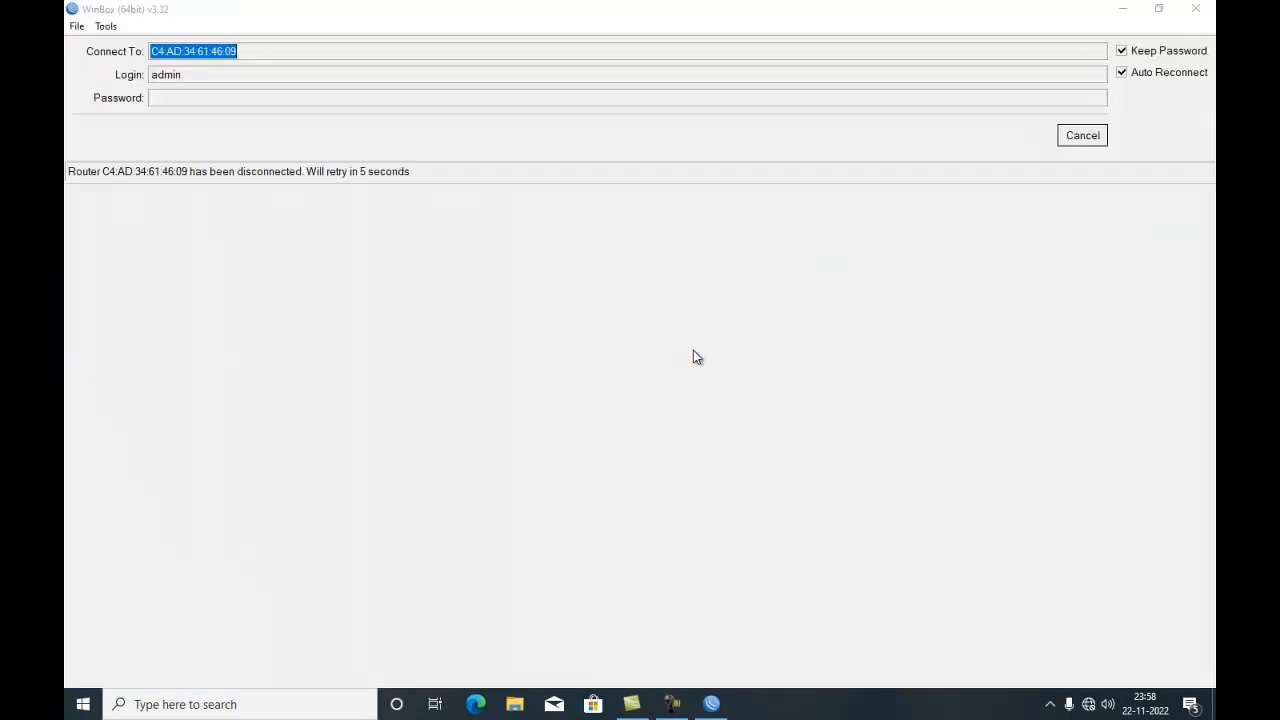
# - Reconnect to the rebooted router by refreshing the neighbour list and connecting to it
pyautogui.click(1091, 143)
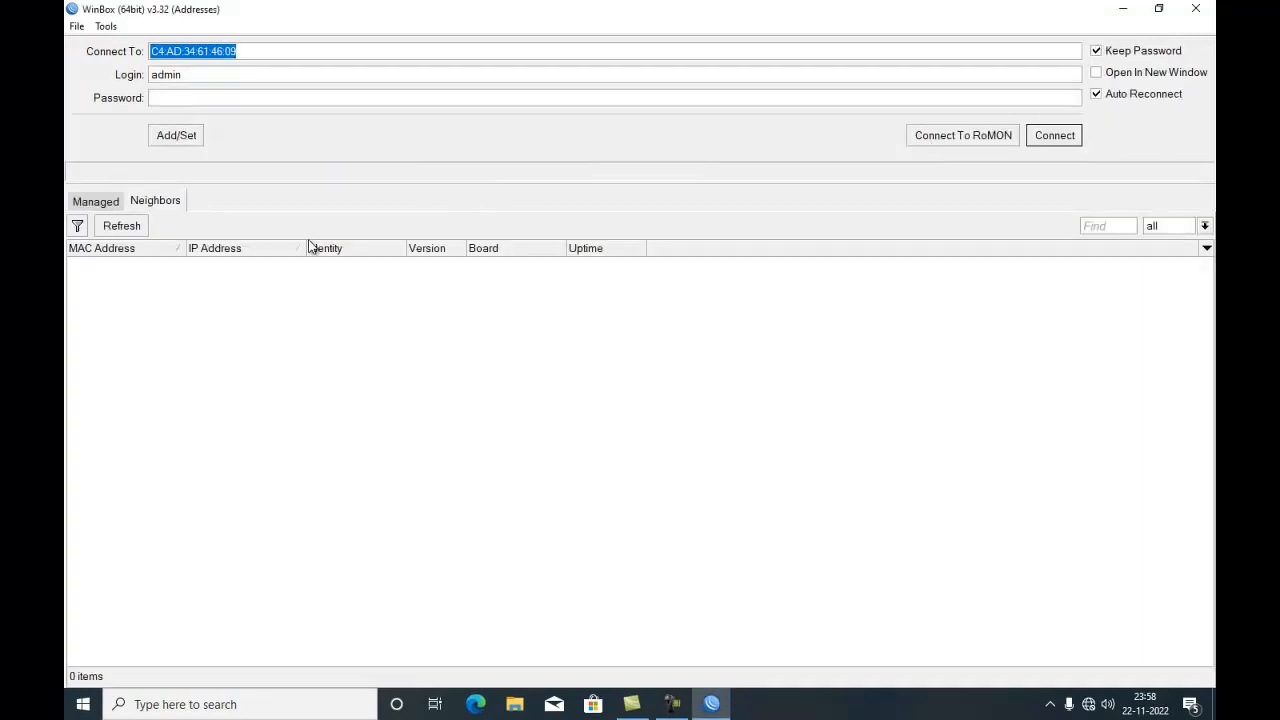
pyautogui.click(129, 230)
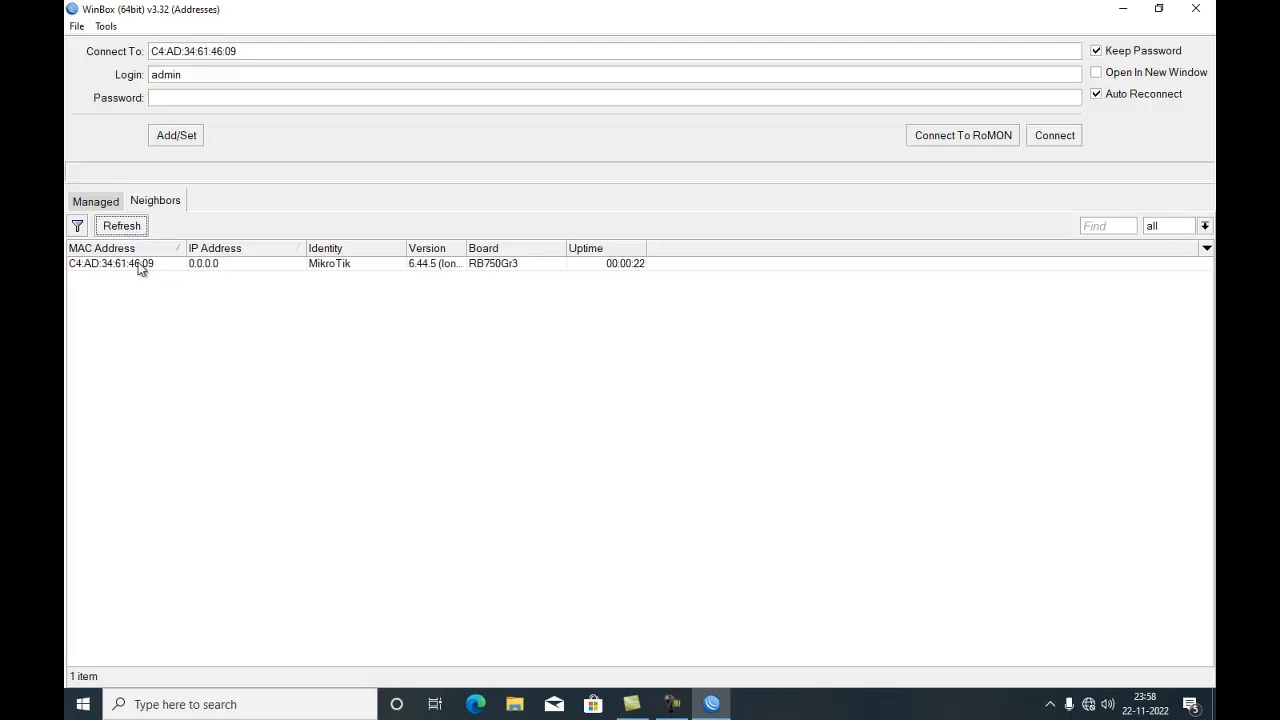
pyautogui.click(141, 264)
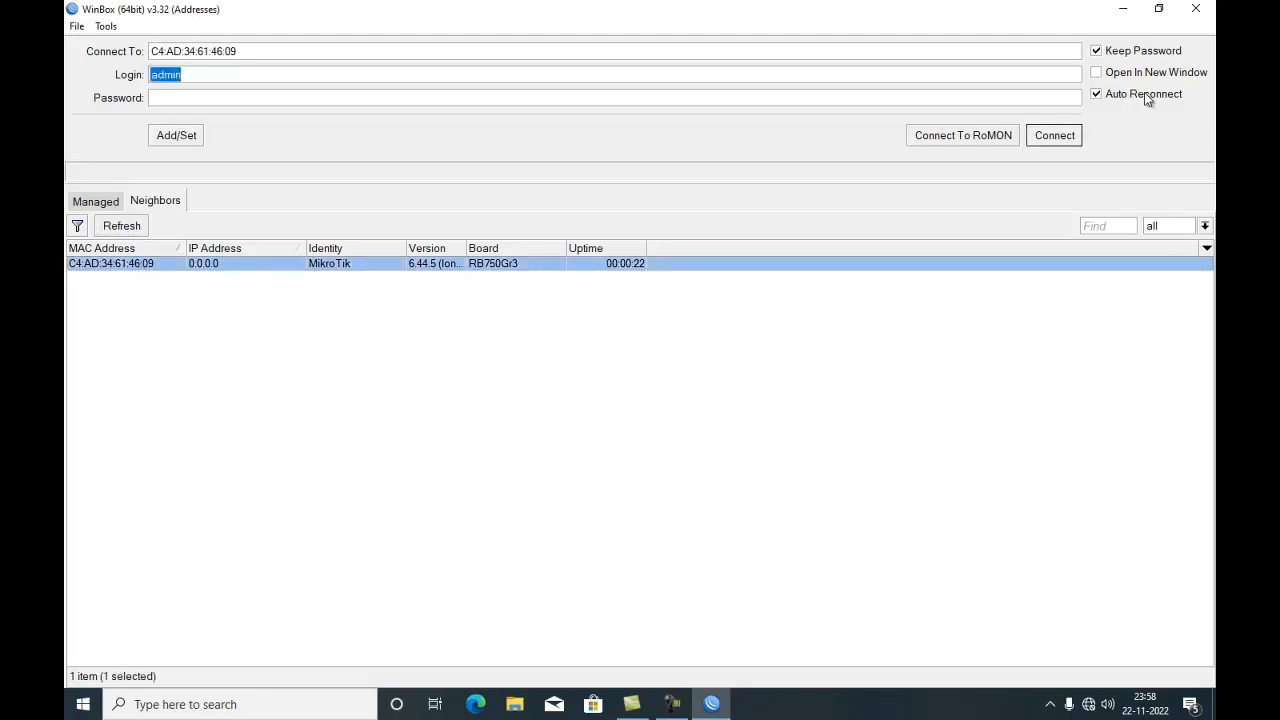
pyautogui.click(1066, 139)
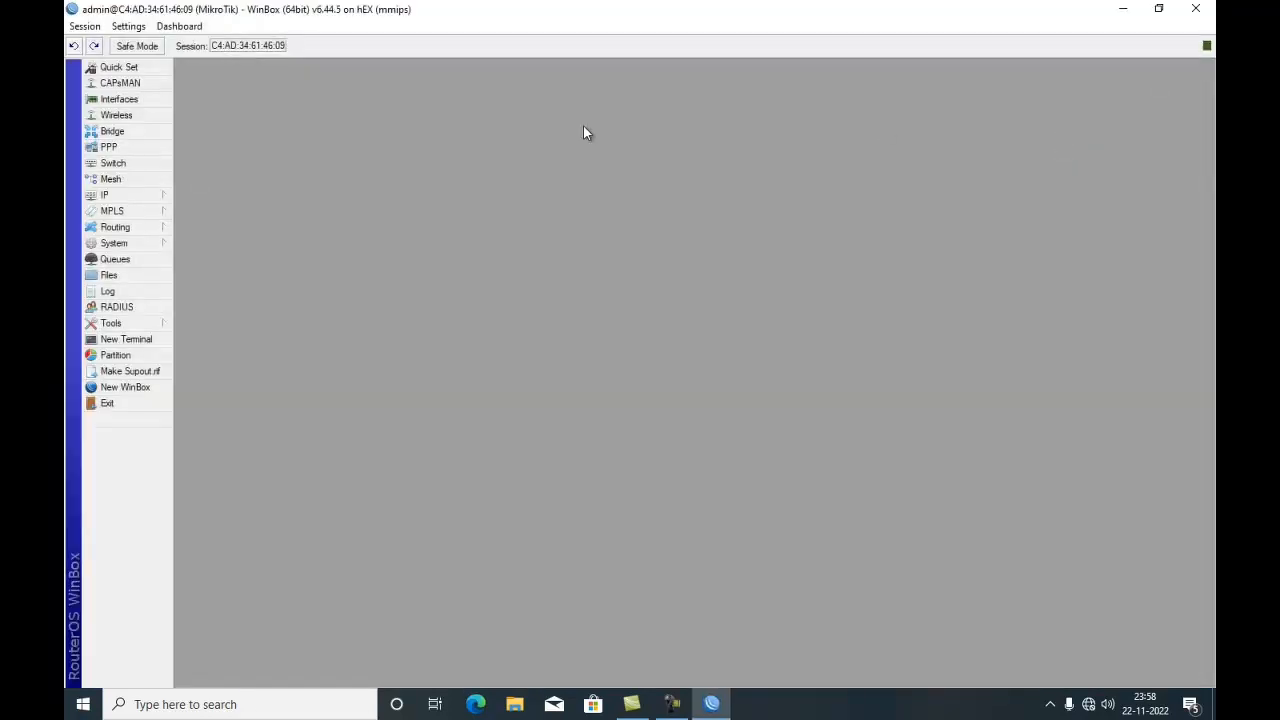
# - Open the interface list and rename ether1 to ether1_ISP
pyautogui.click(112, 102)
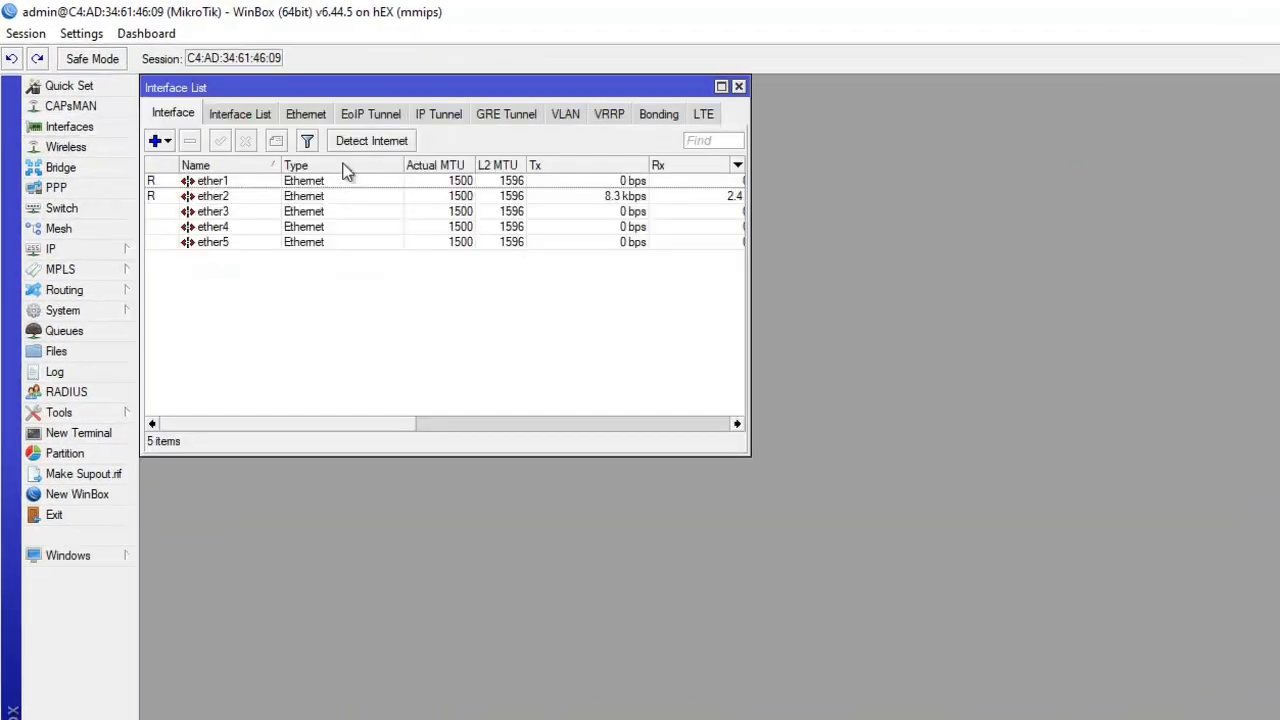
pyautogui.doubleClick(255, 186)
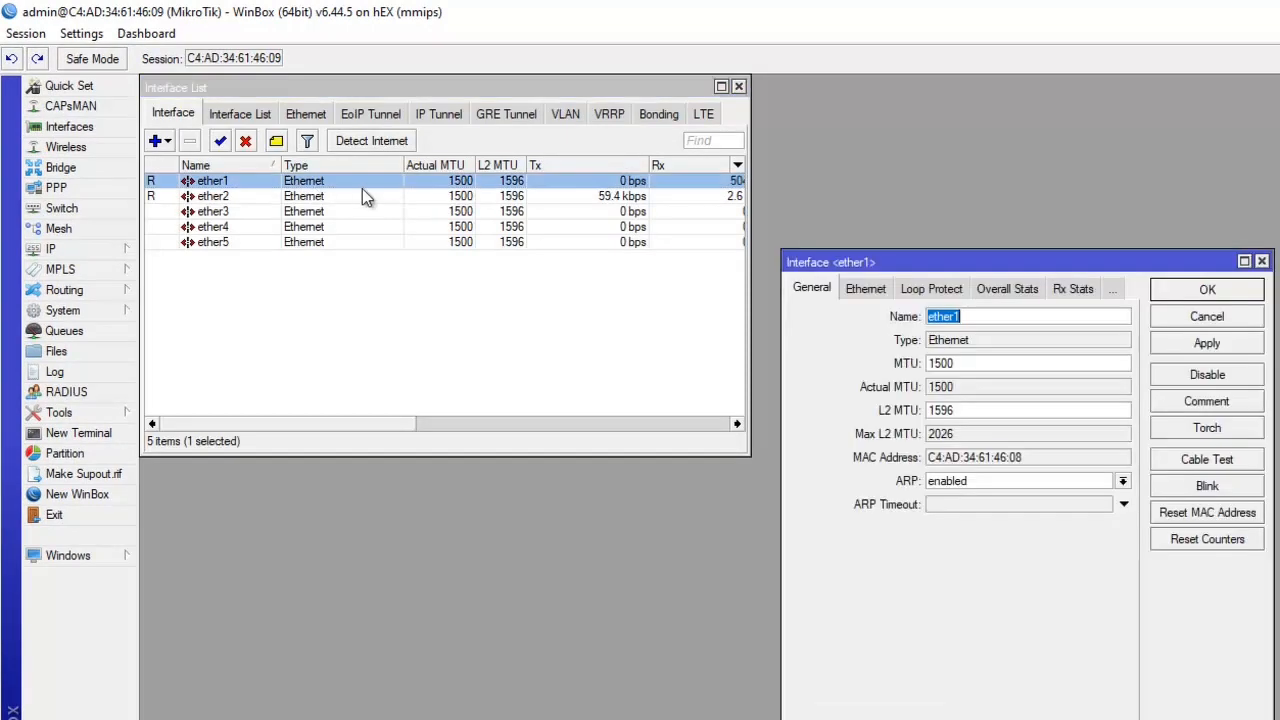
pyautogui.click(993, 316)
pyautogui.write('_ISP')
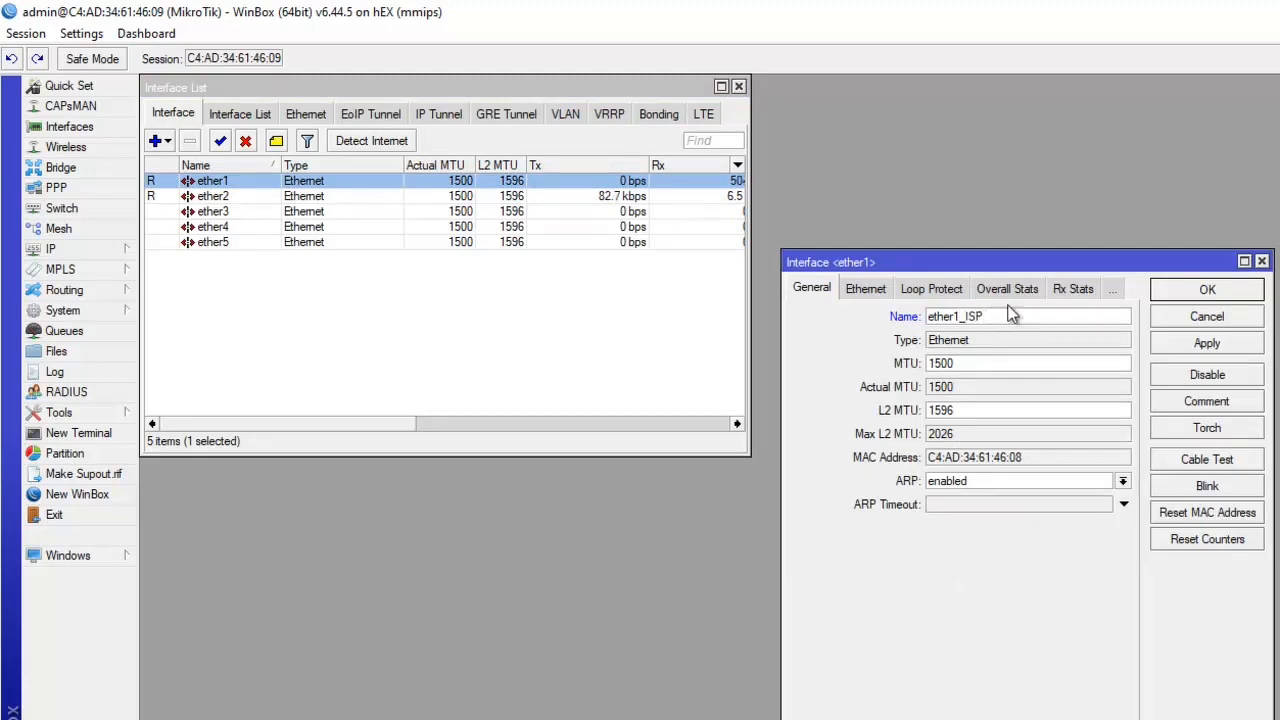
pyautogui.click(1180, 344)
pyautogui.click(1207, 290)
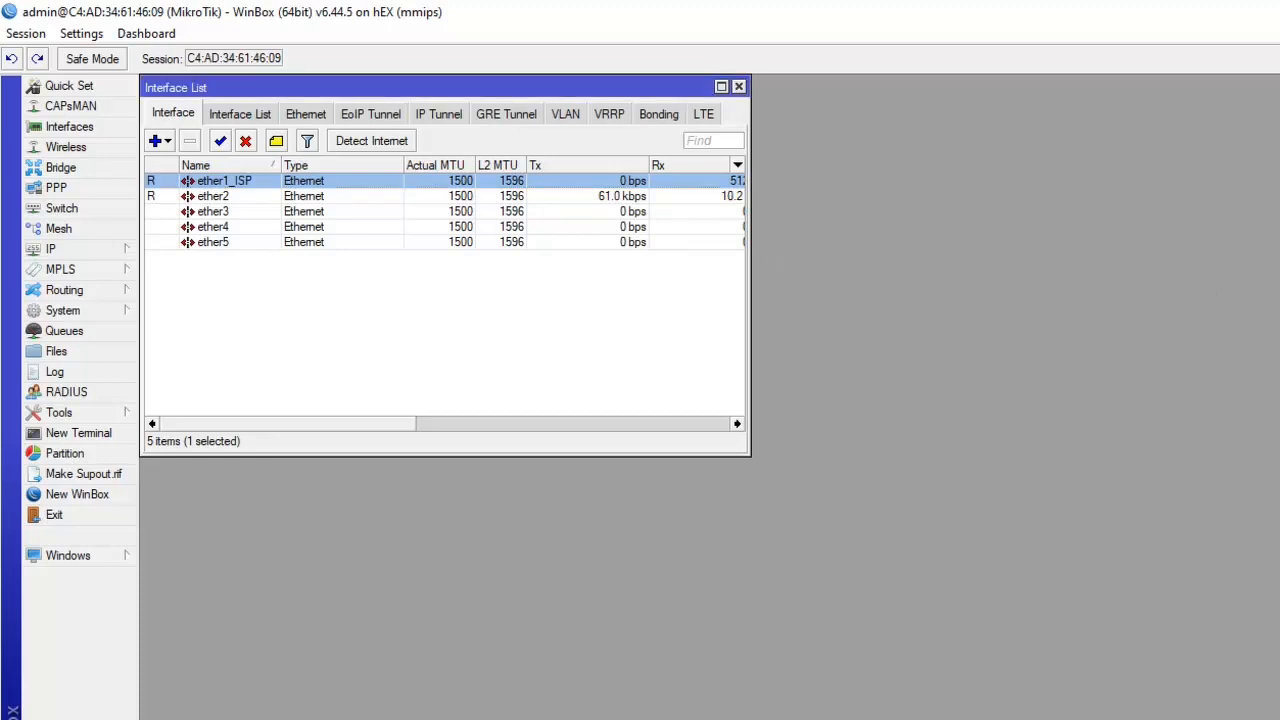
# - Rename the ether2 interface to ether2_LAN
pyautogui.doubleClick(288, 197)
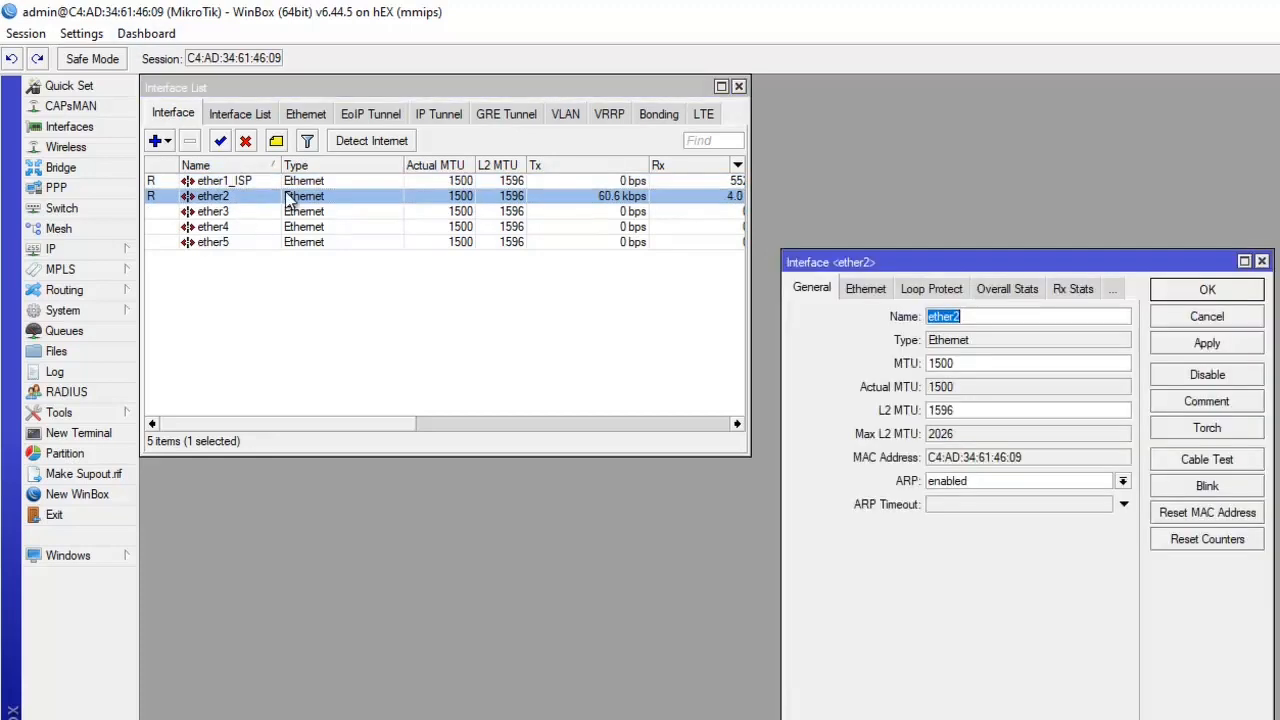
pyautogui.click(1098, 315)
pyautogui.write('_LAN')
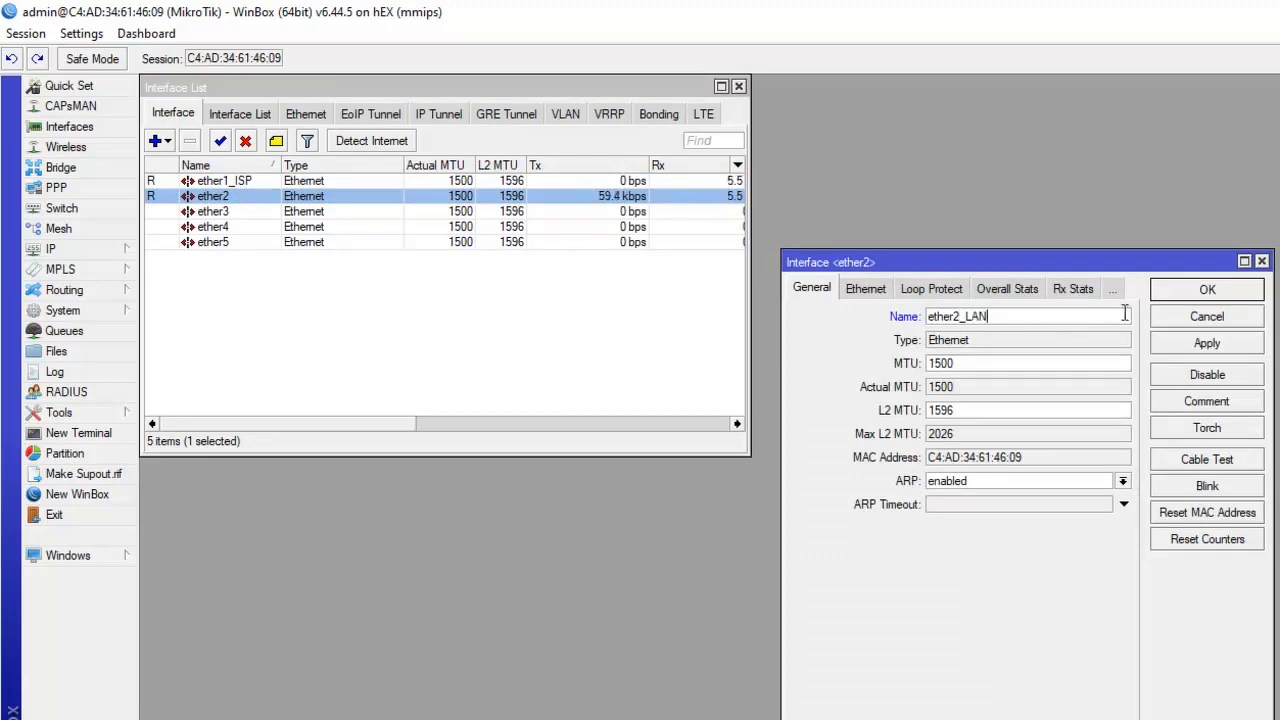
pyautogui.click(1210, 343)
pyautogui.click(1212, 292)
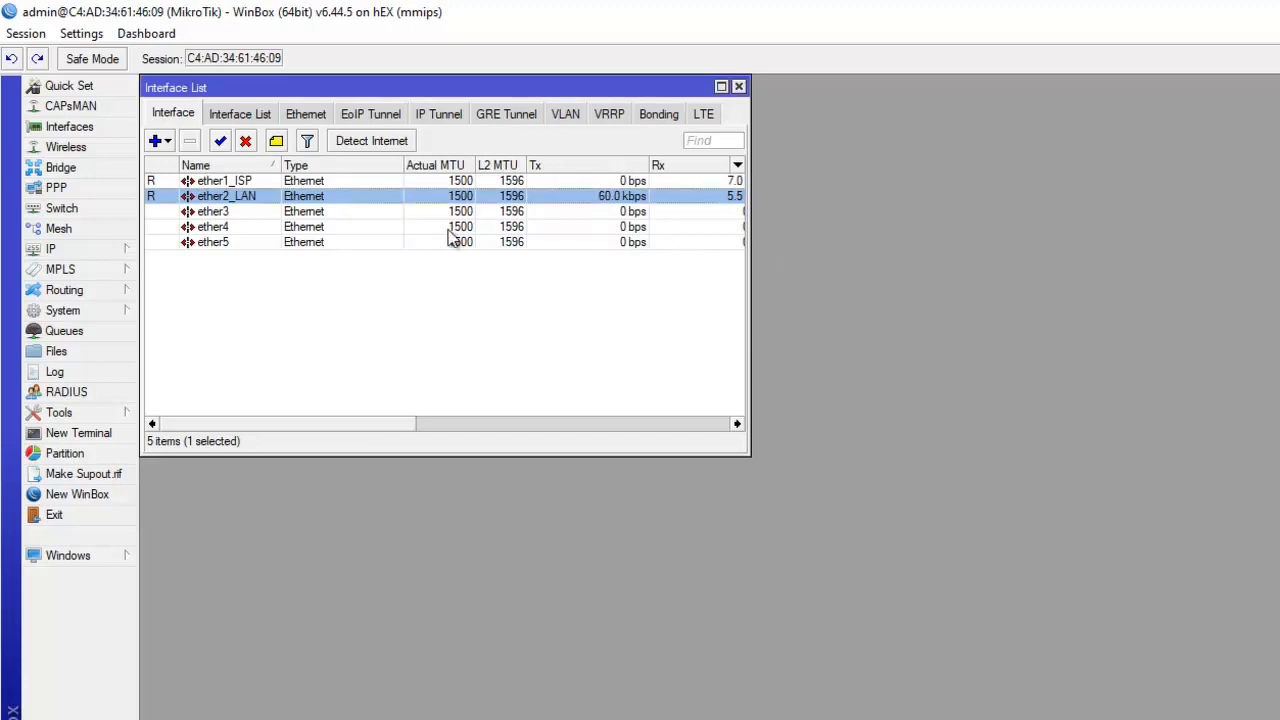
# - Rename the ether3 interface to ether3_Hotspot and close the interface list
pyautogui.doubleClick(212, 213)
pyautogui.click(1005, 316)
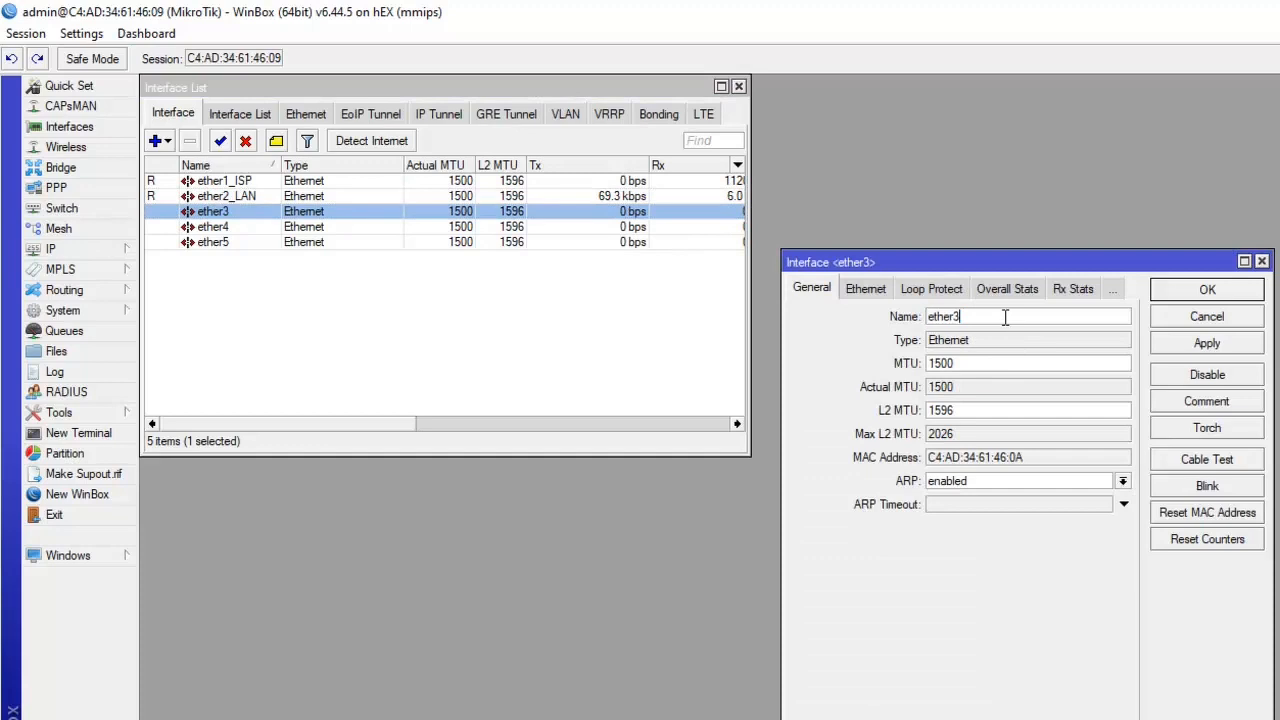
pyautogui.write('_Hotspot')
pyautogui.click(1181, 346)
pyautogui.click(1197, 292)
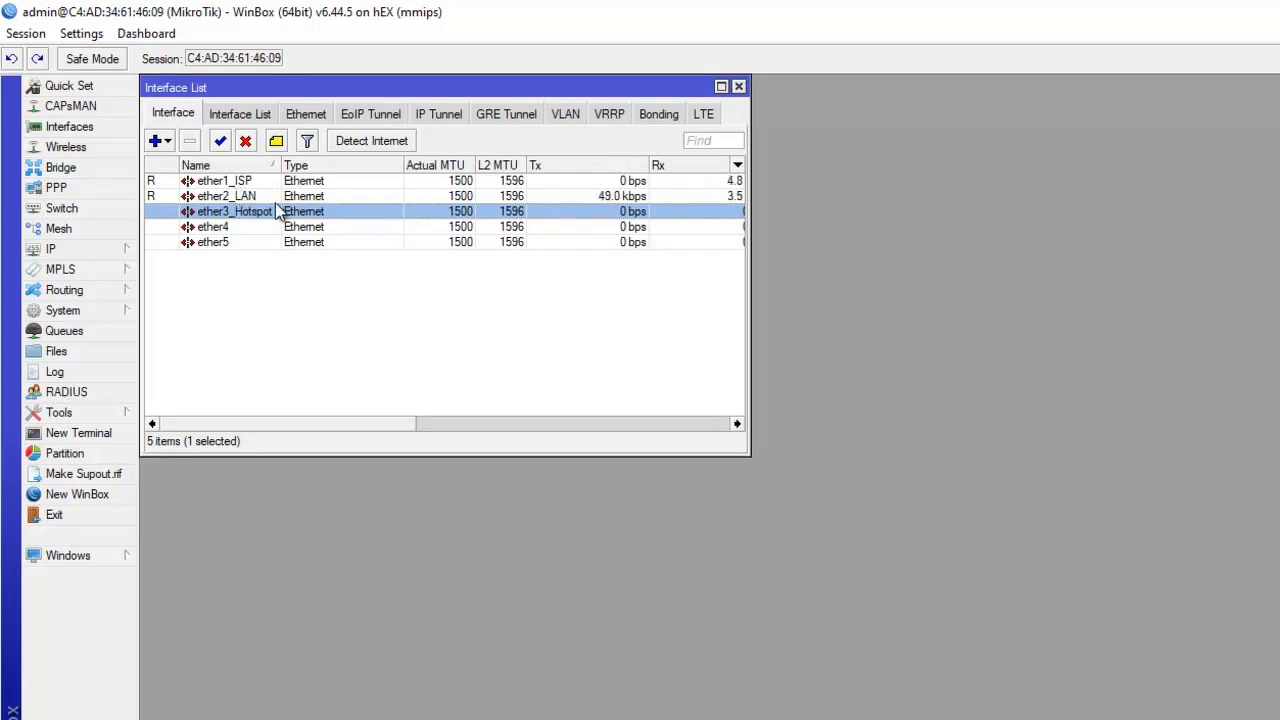
pyautogui.click(739, 88)
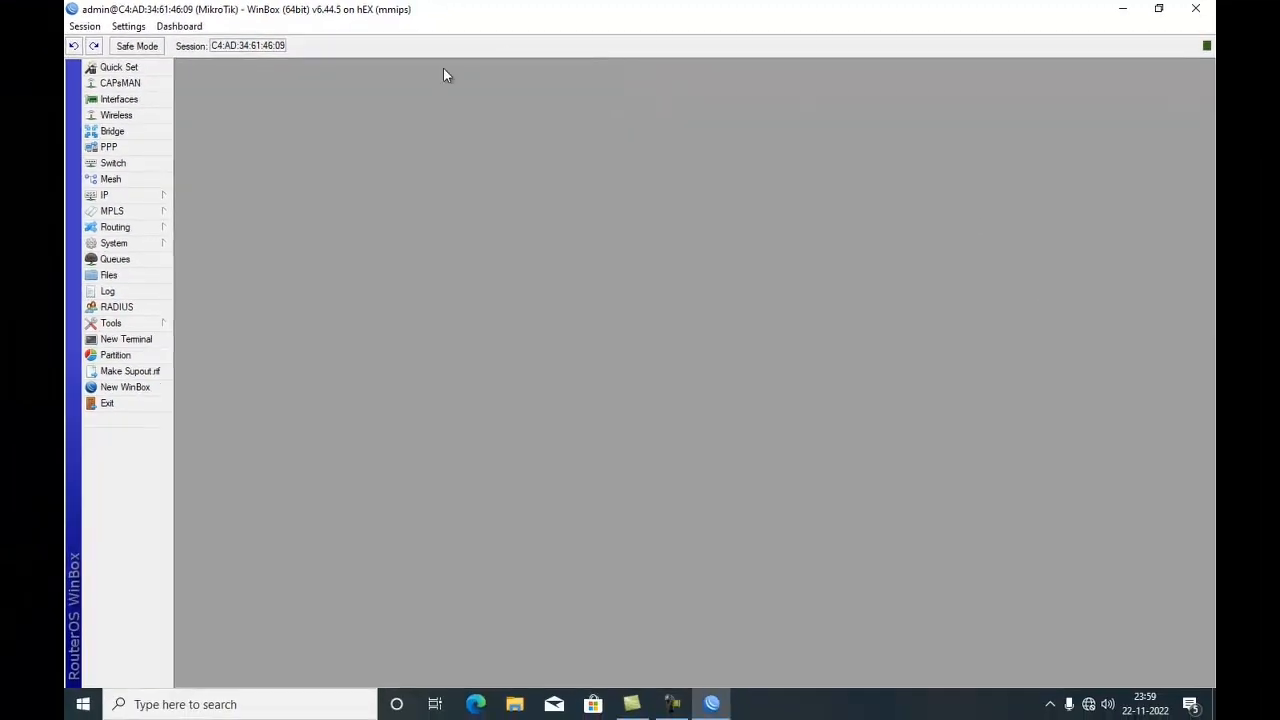
# - Add a DHCP client on the ether1_ISP interface, apply it, and close the DHCP Client window
pyautogui.click(169, 198)
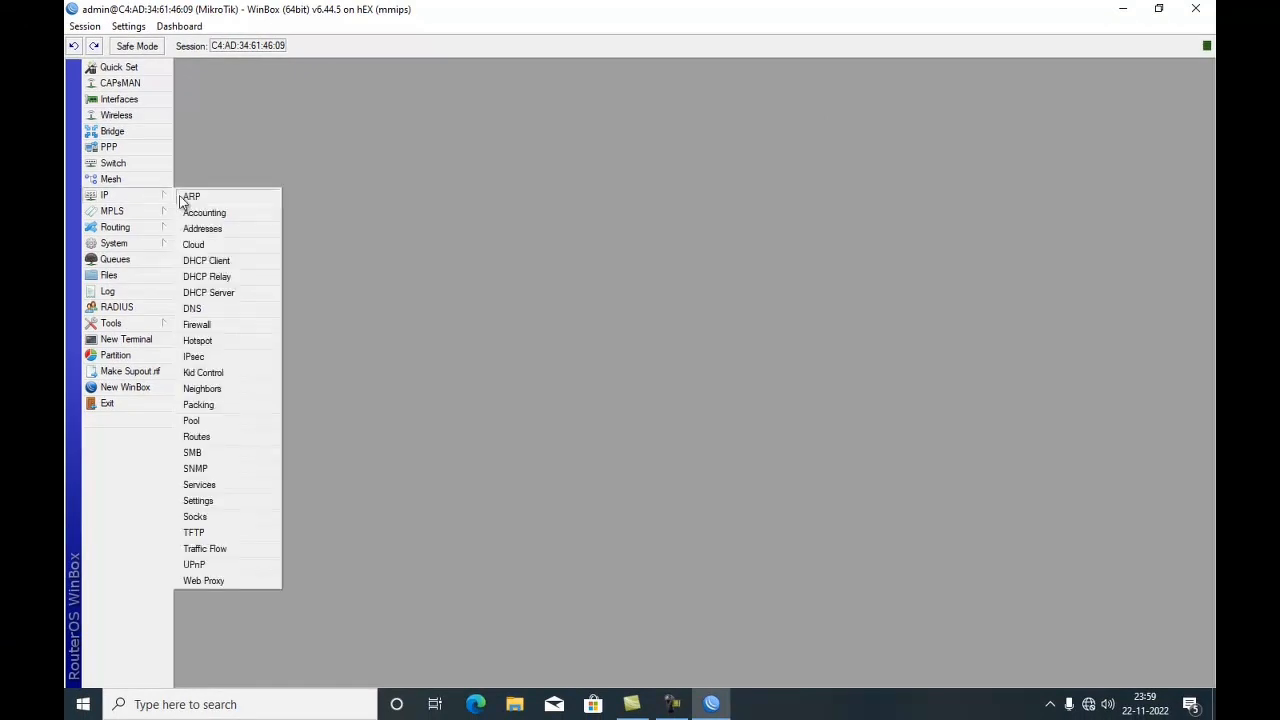
pyautogui.click(224, 264)
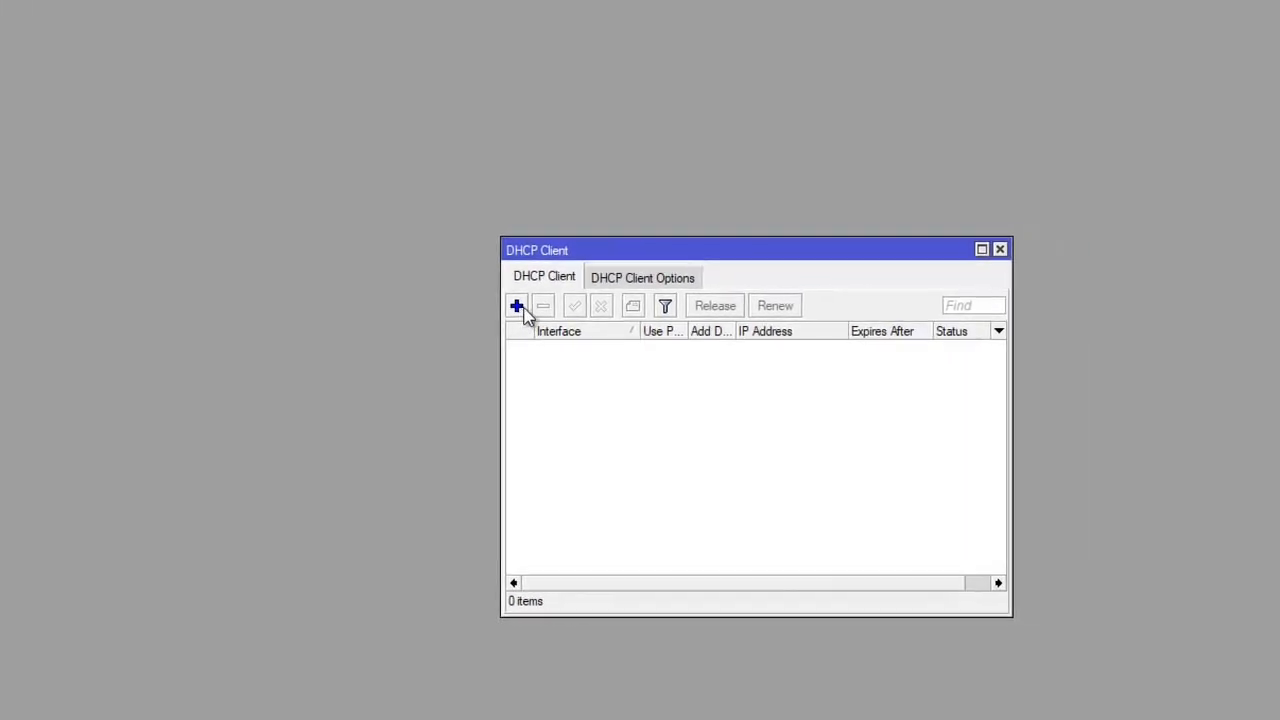
pyautogui.click(617, 310)
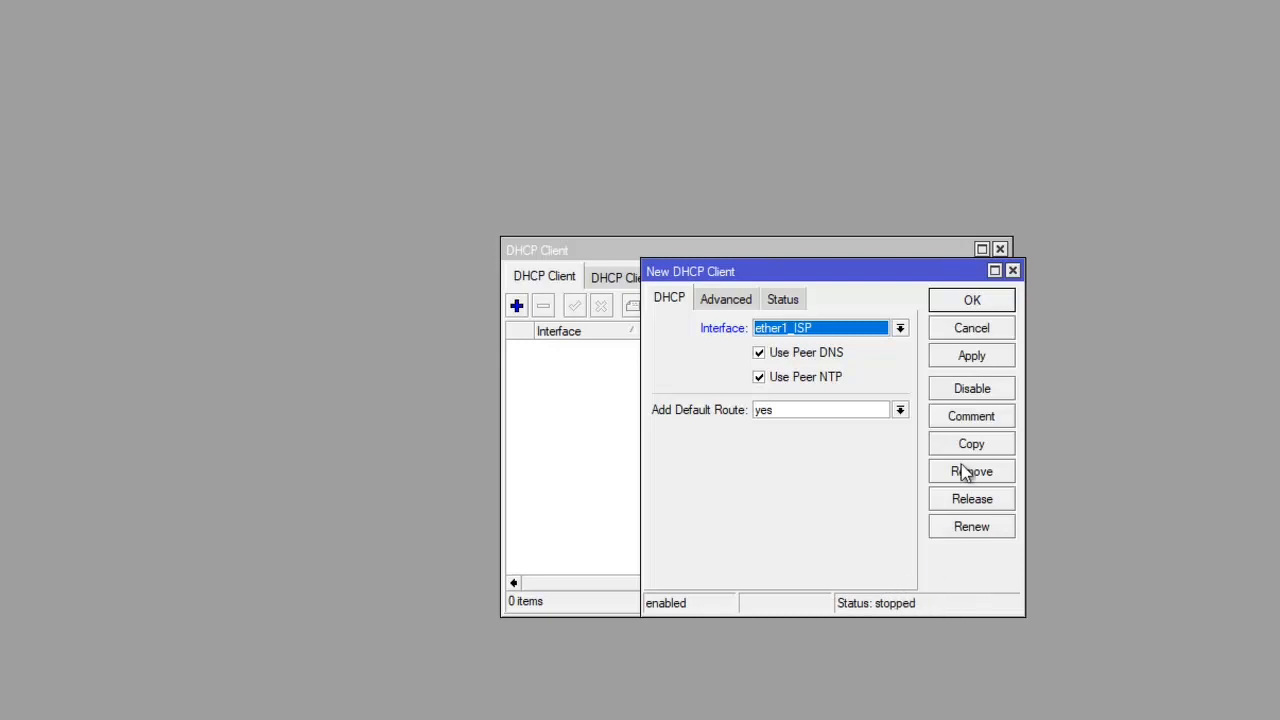
pyautogui.click(972, 358)
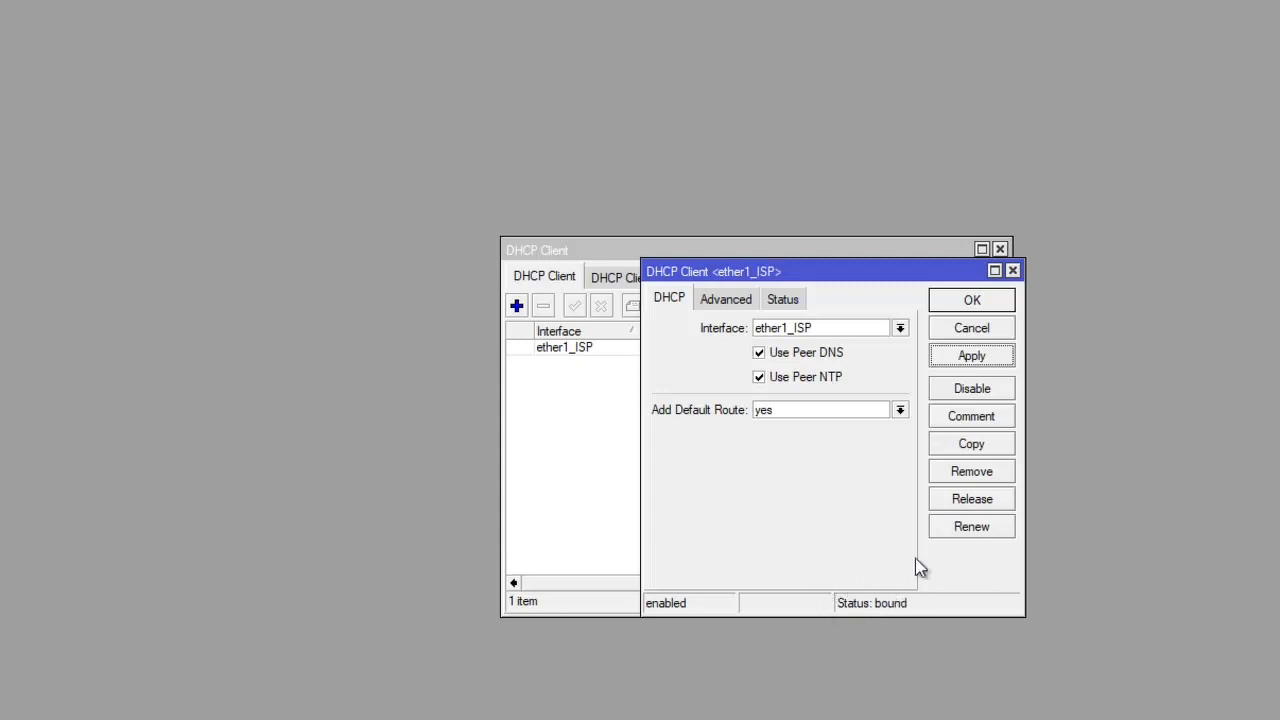
pyautogui.click(966, 302)
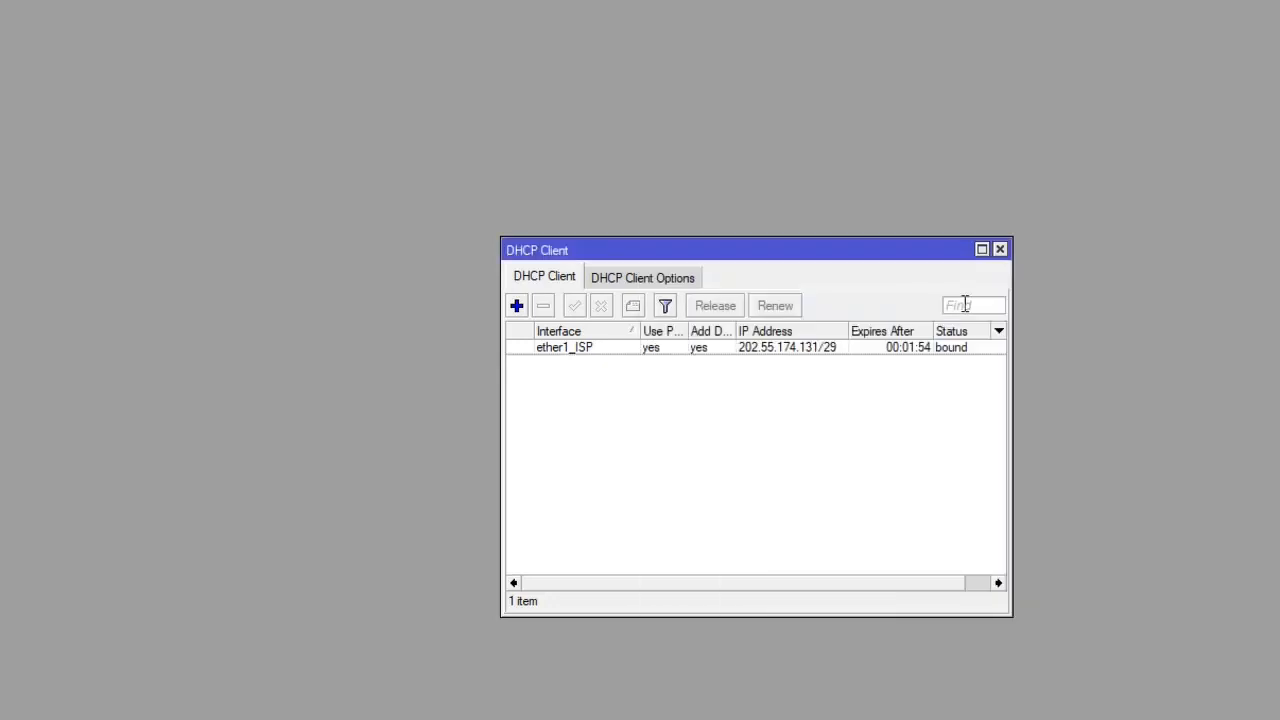
pyautogui.click(960, 350)
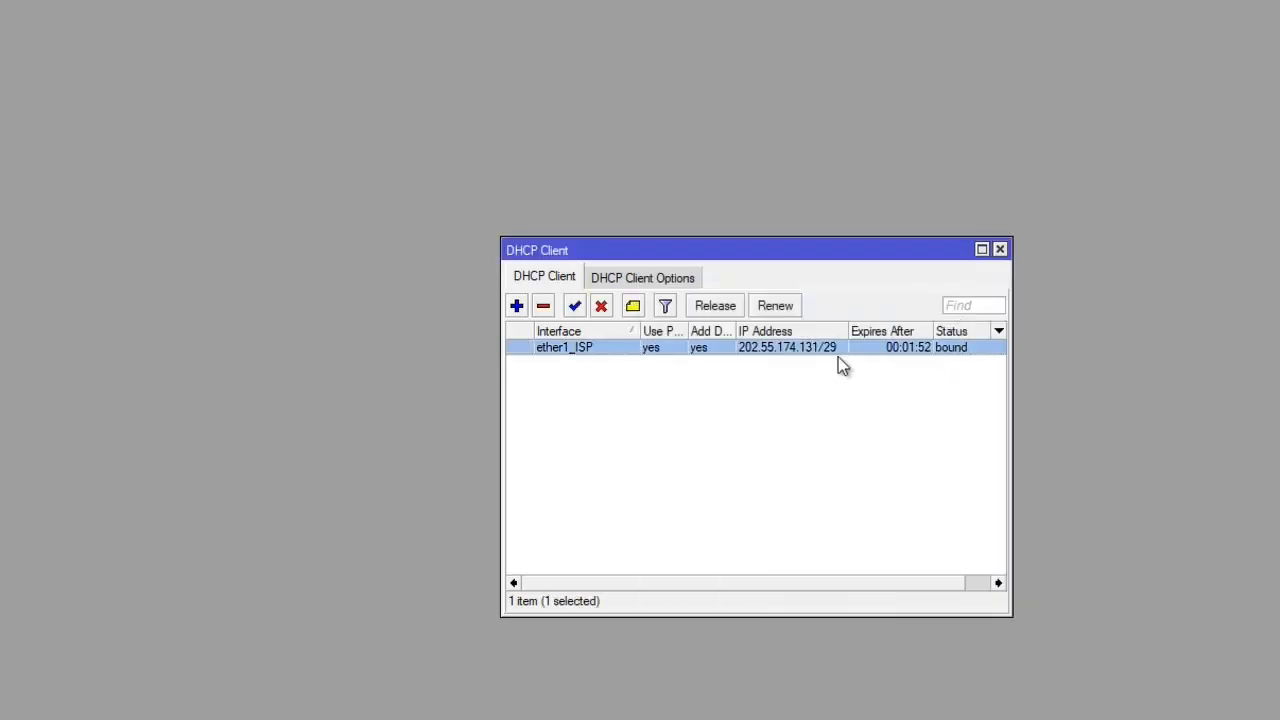
pyautogui.moveTo(848, 331); pyautogui.dragTo(853, 333)
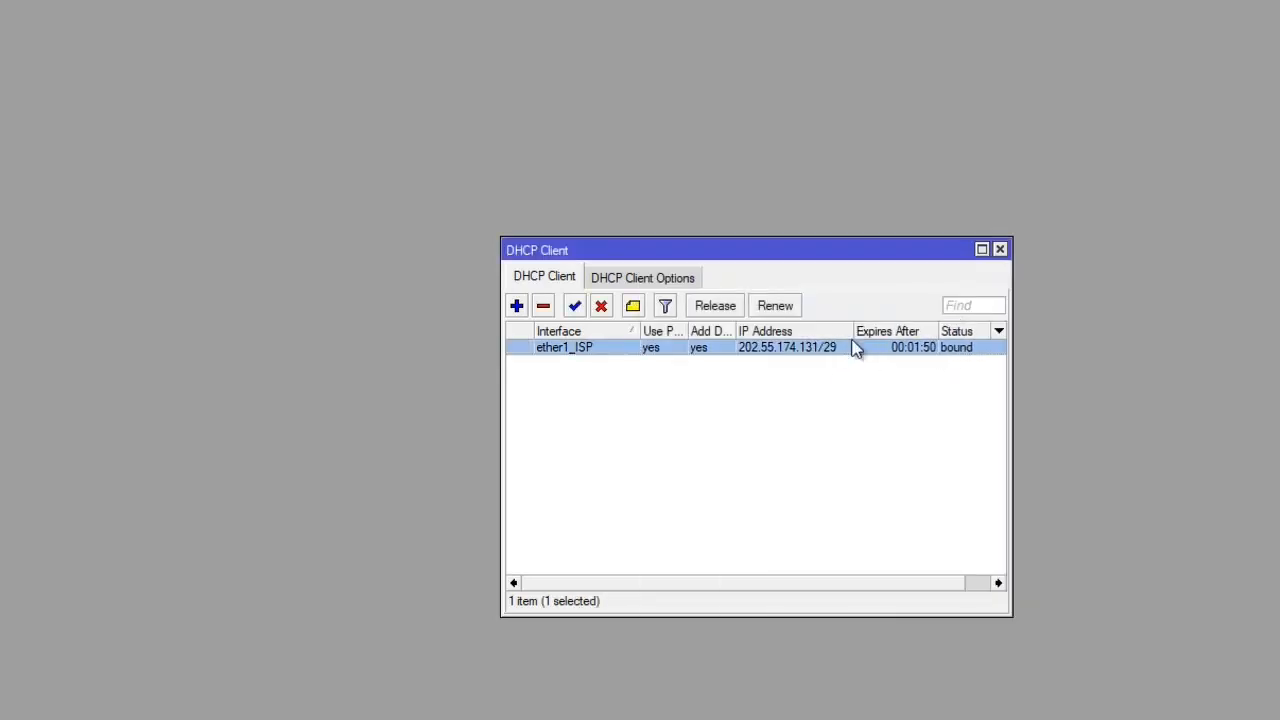
pyautogui.click(755, 370)
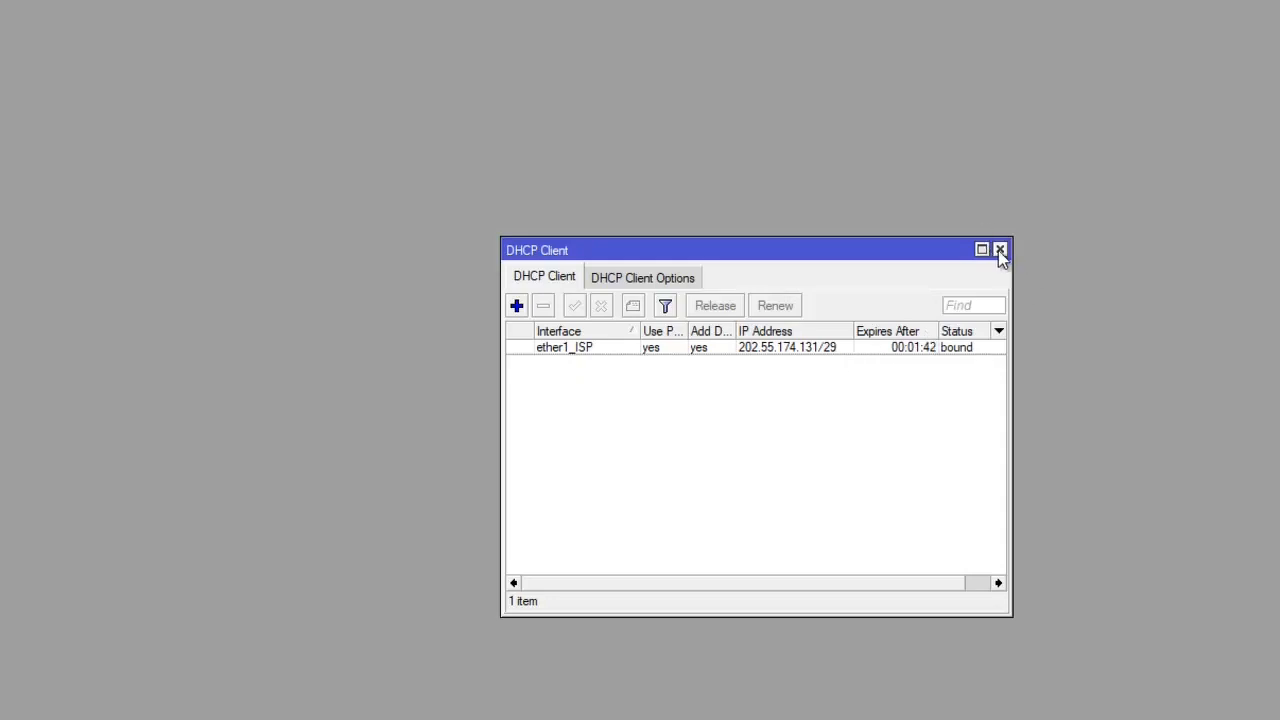
pyautogui.click(999, 250)
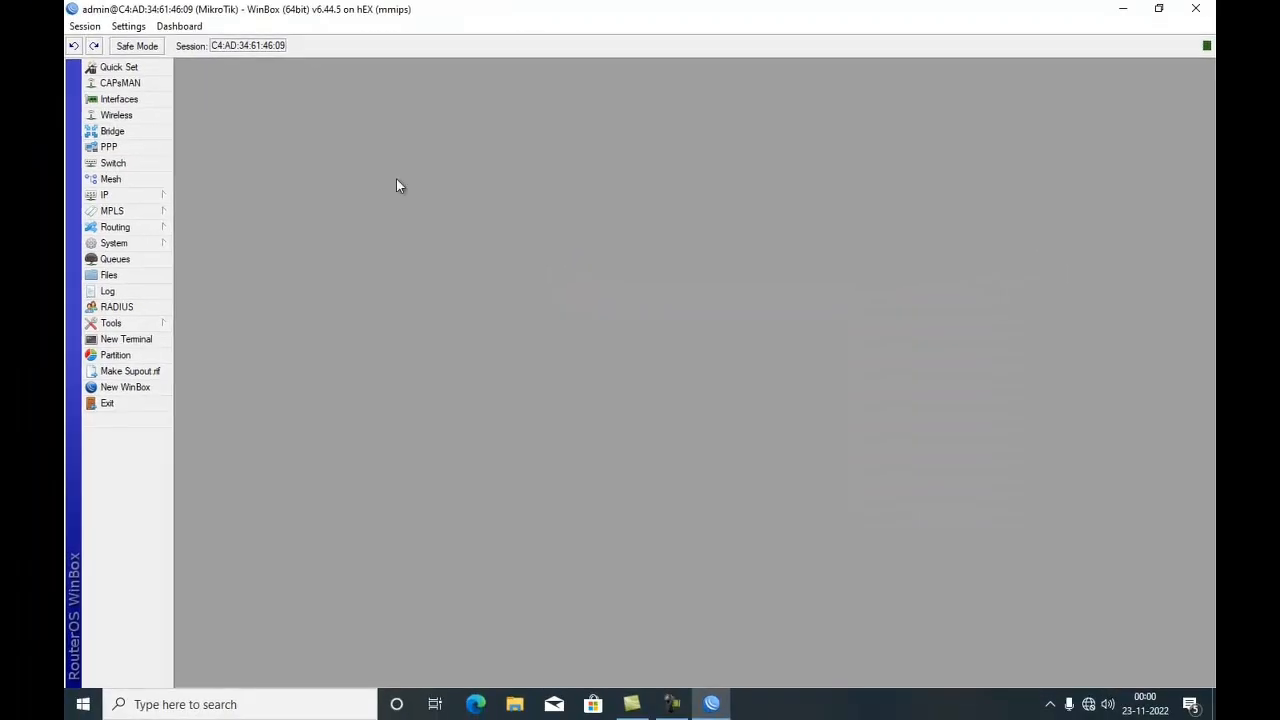
# - Set the DNS servers to 8.8.8.8 and 8.8.4.4, enable Allow Remote Requests, and save the DNS settings
pyautogui.click(168, 196)
pyautogui.click(212, 306)
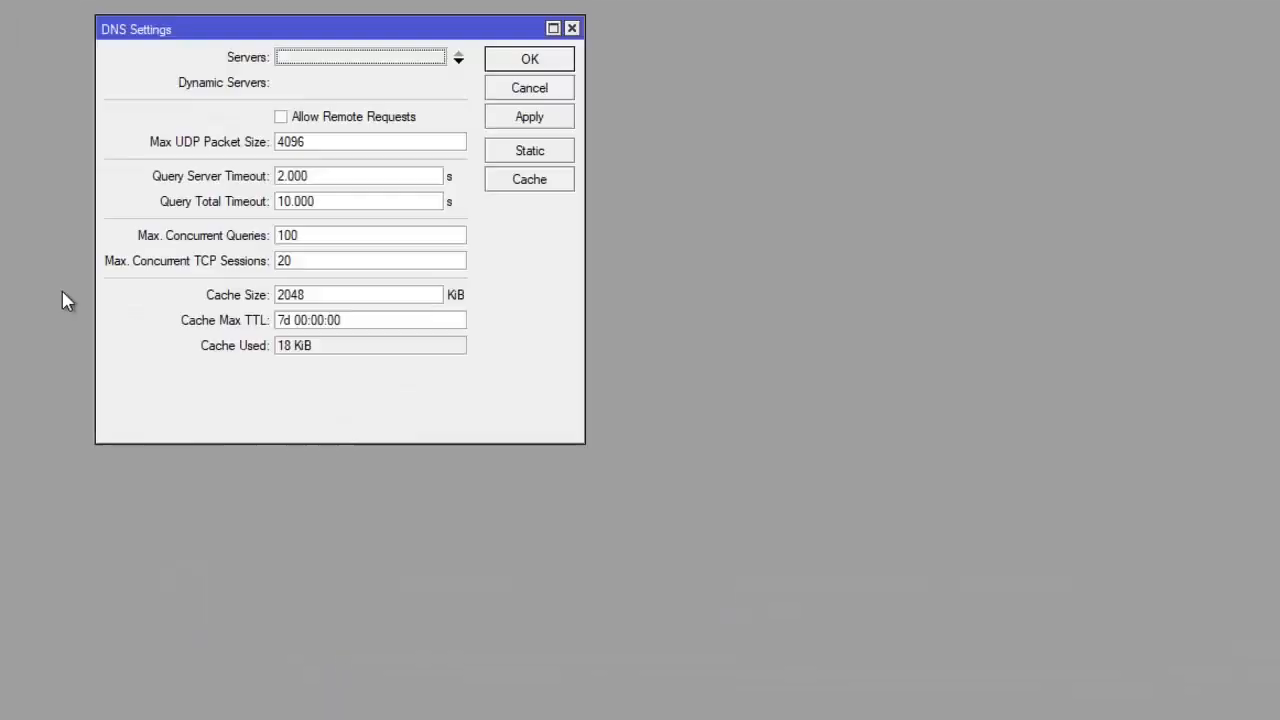
pyautogui.click(304, 60)
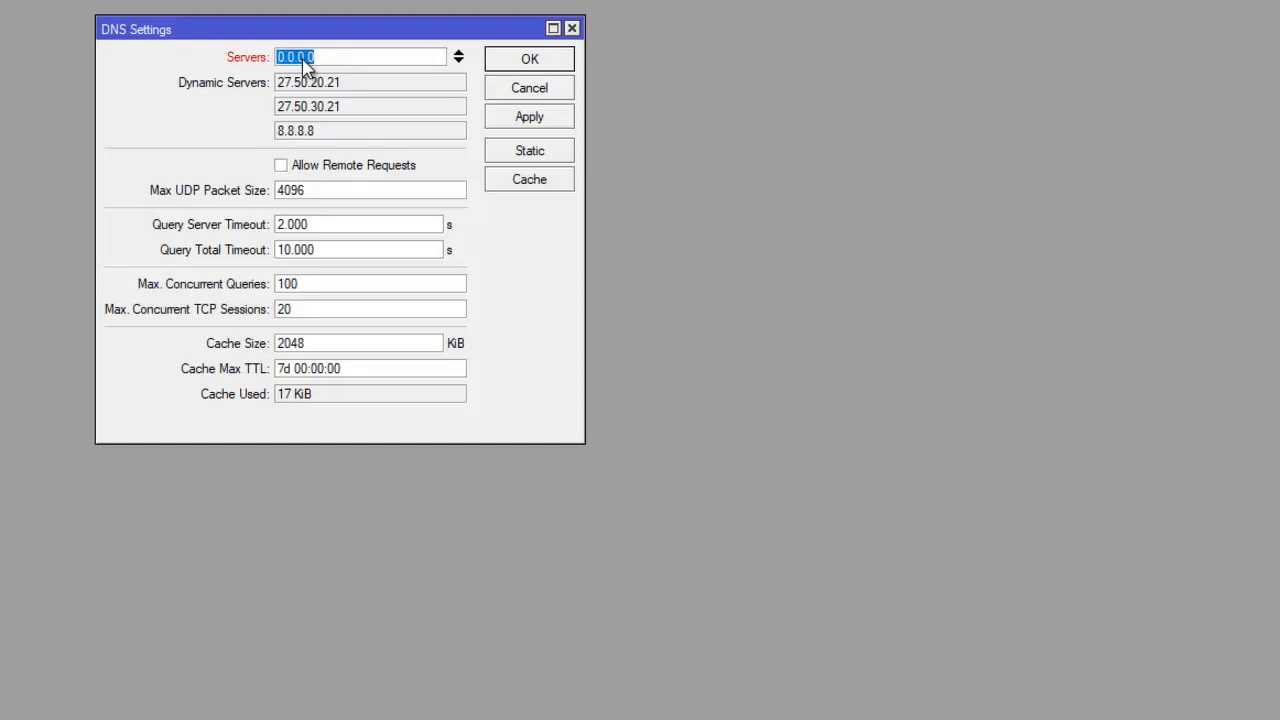
pyautogui.write('8.8.8.8')
pyautogui.click(458, 62)
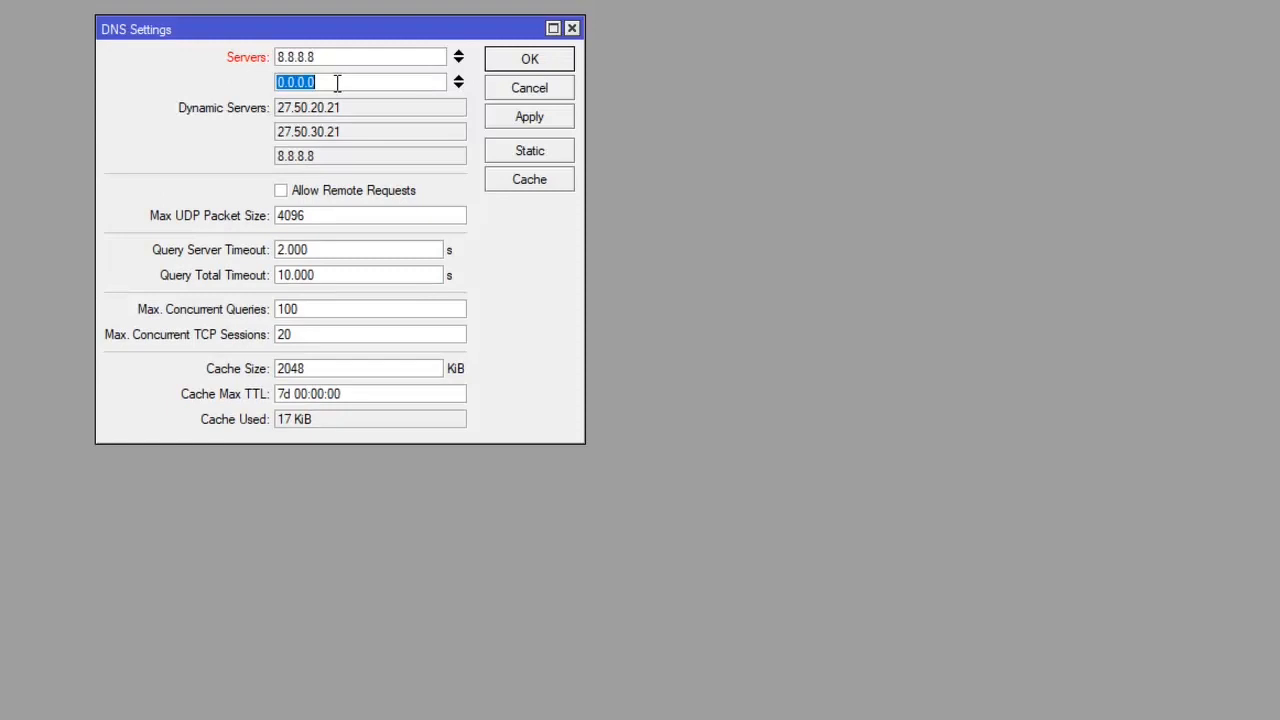
pyautogui.write('8.8.4.4')
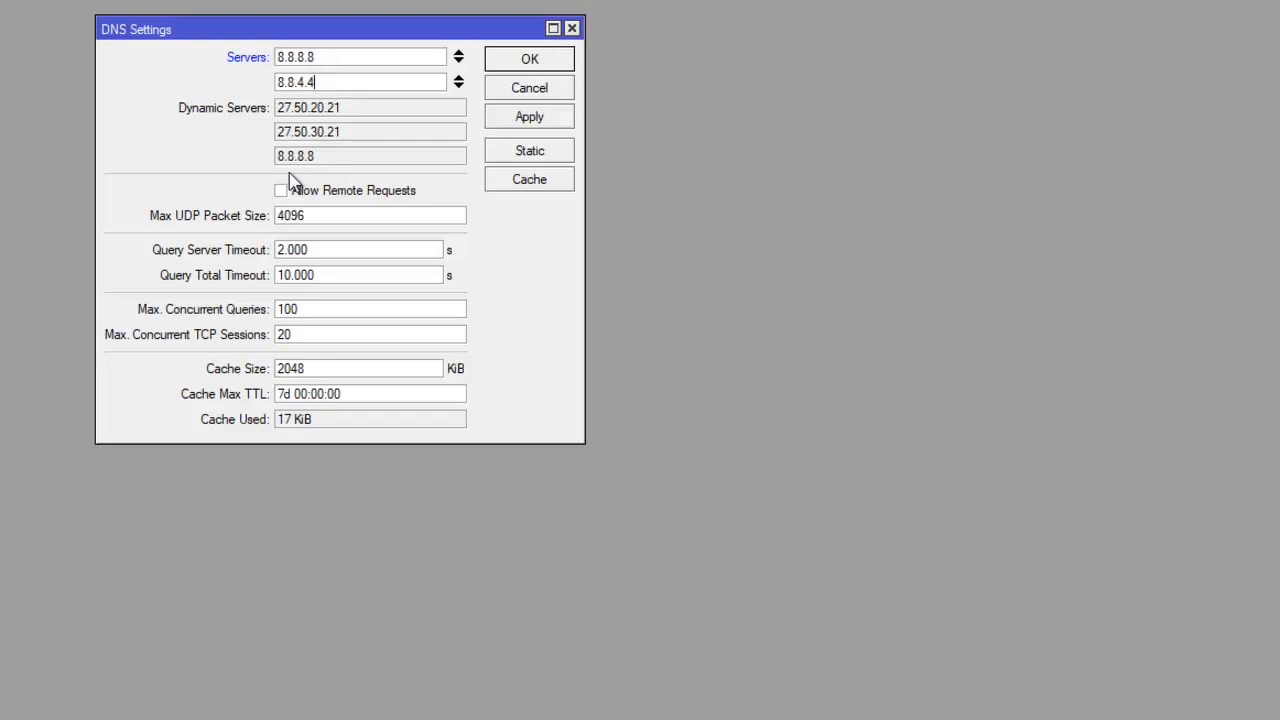
pyautogui.click(282, 192)
pyautogui.click(547, 84)
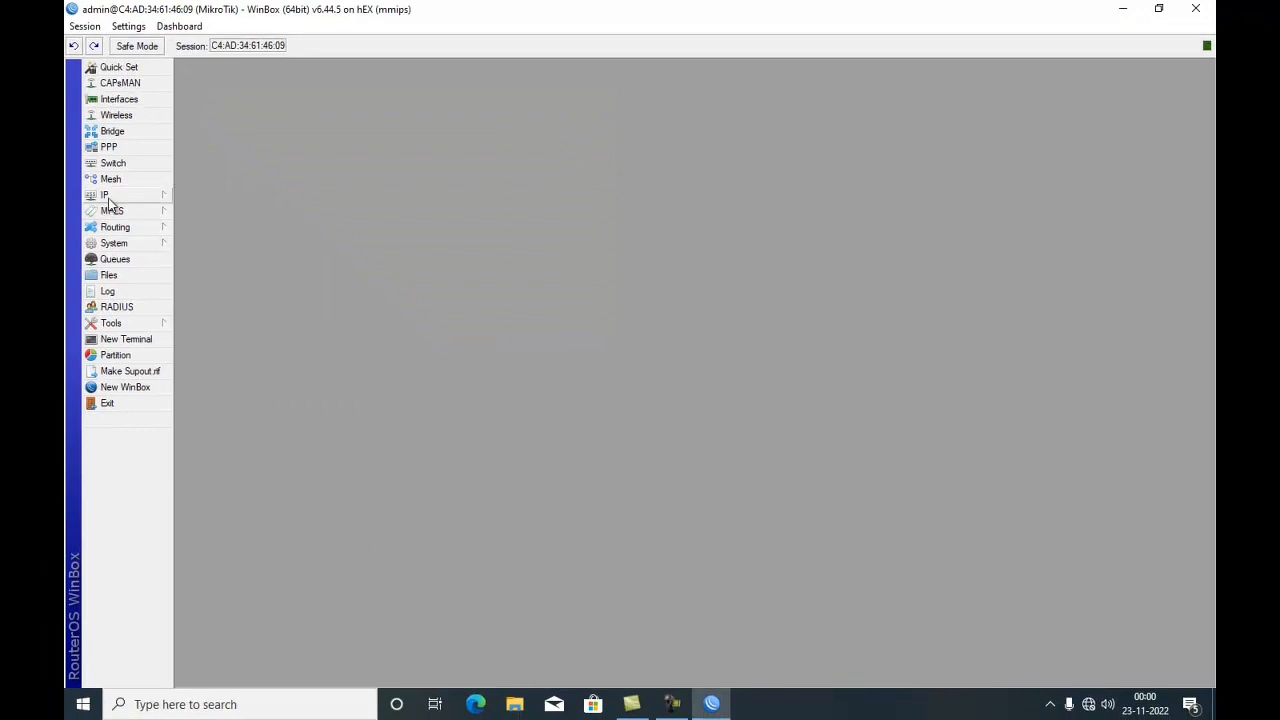
# - Reopen the DNS settings to check the servers and close the window
pyautogui.click(108, 197)
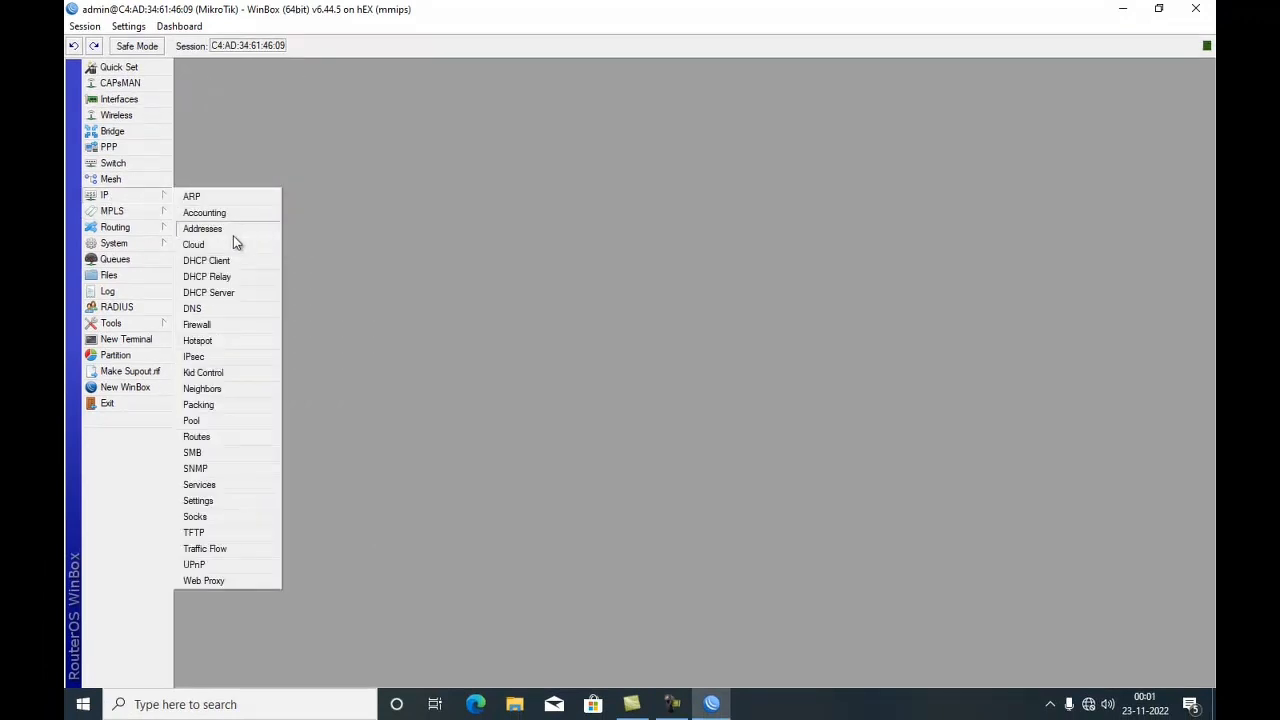
pyautogui.click(205, 312)
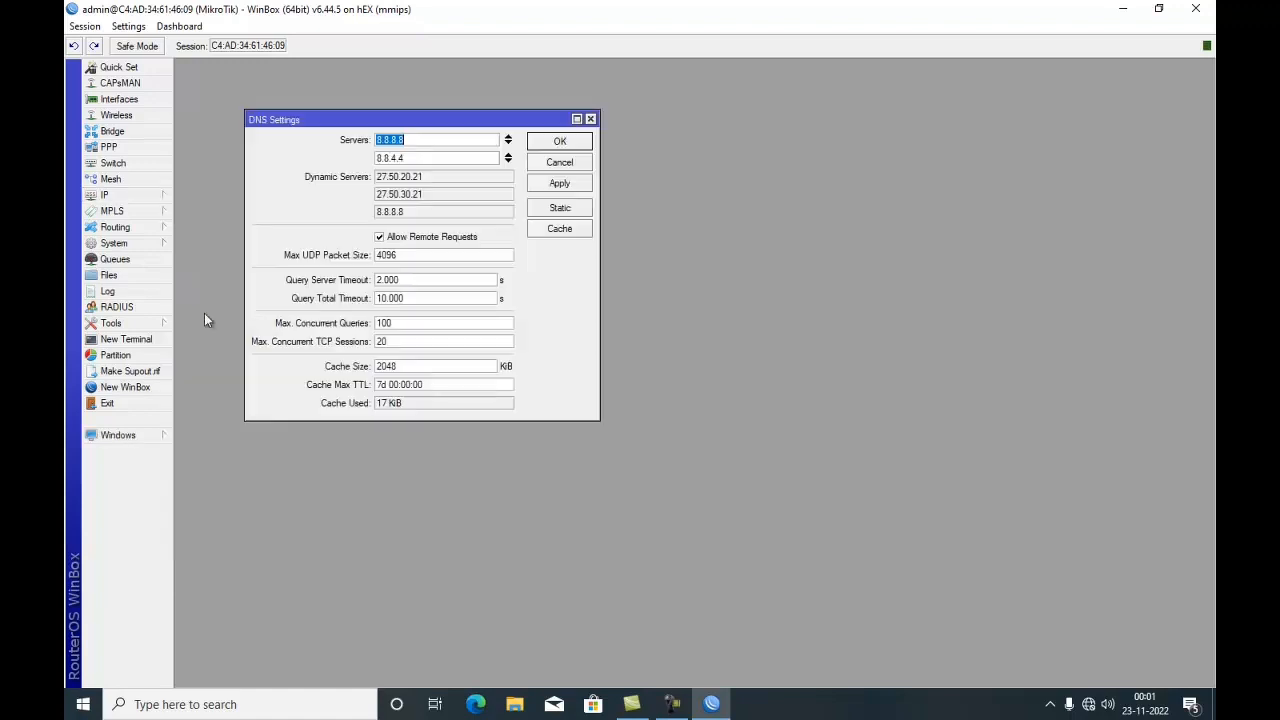
pyautogui.click(578, 143)
# - Open Firewall and add a new srcnat NAT rule with out interface ether1_ISP
pyautogui.click(147, 197)
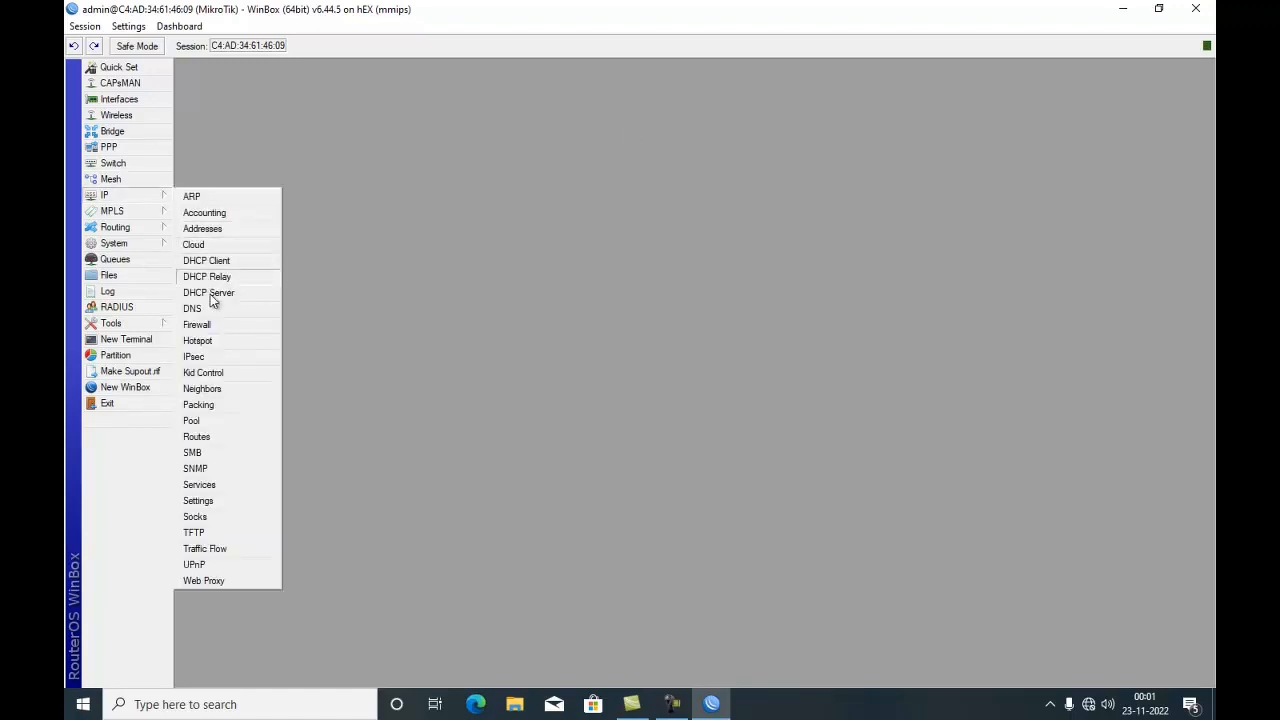
pyautogui.click(219, 335)
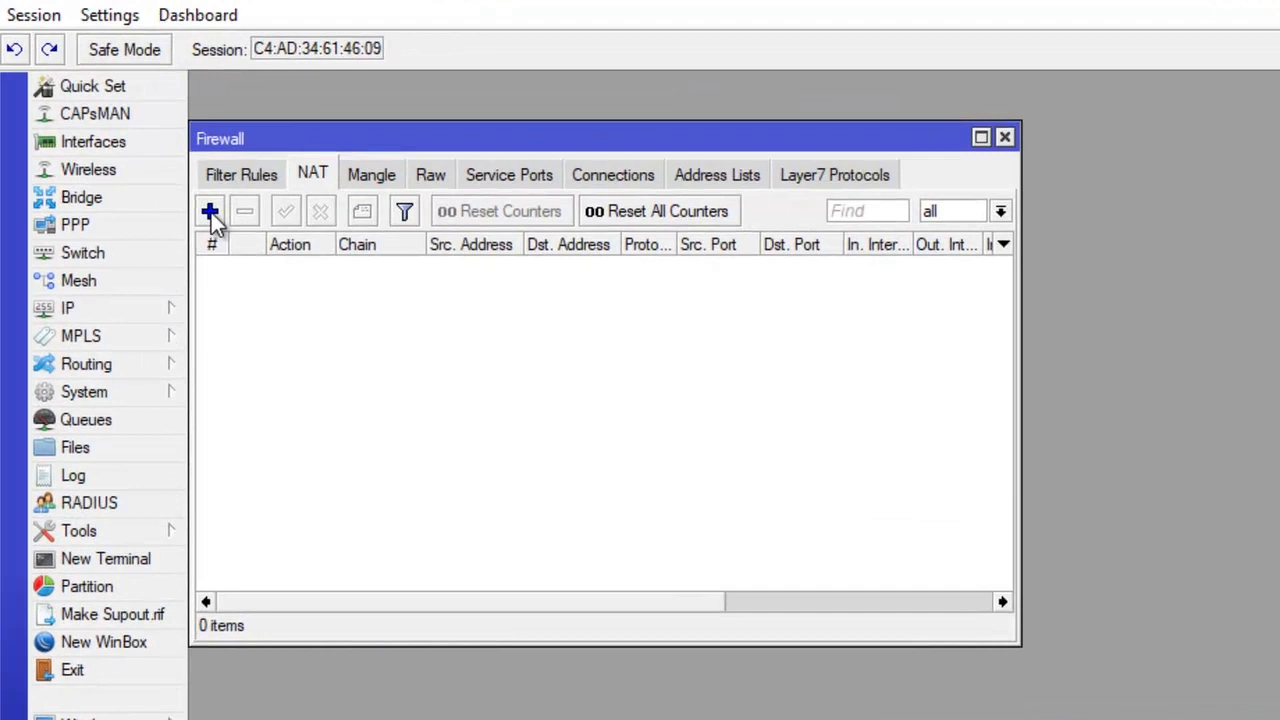
pyautogui.click(200, 184)
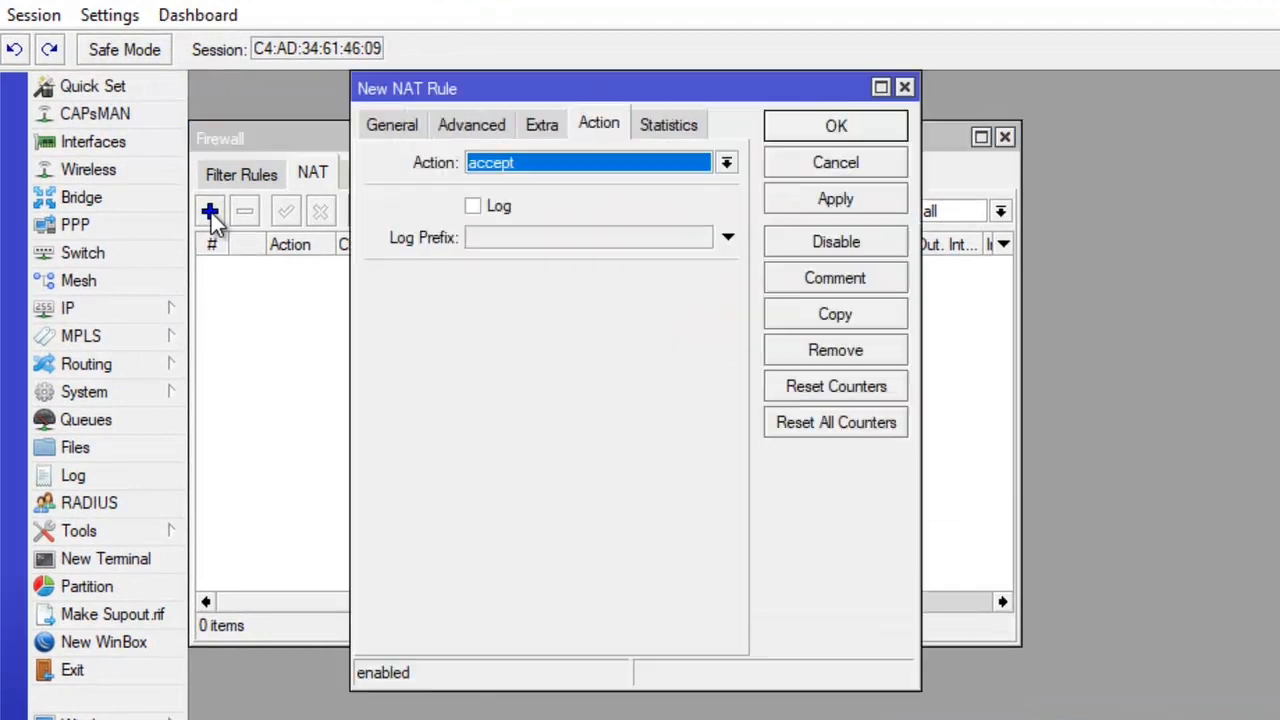
pyautogui.click(400, 125)
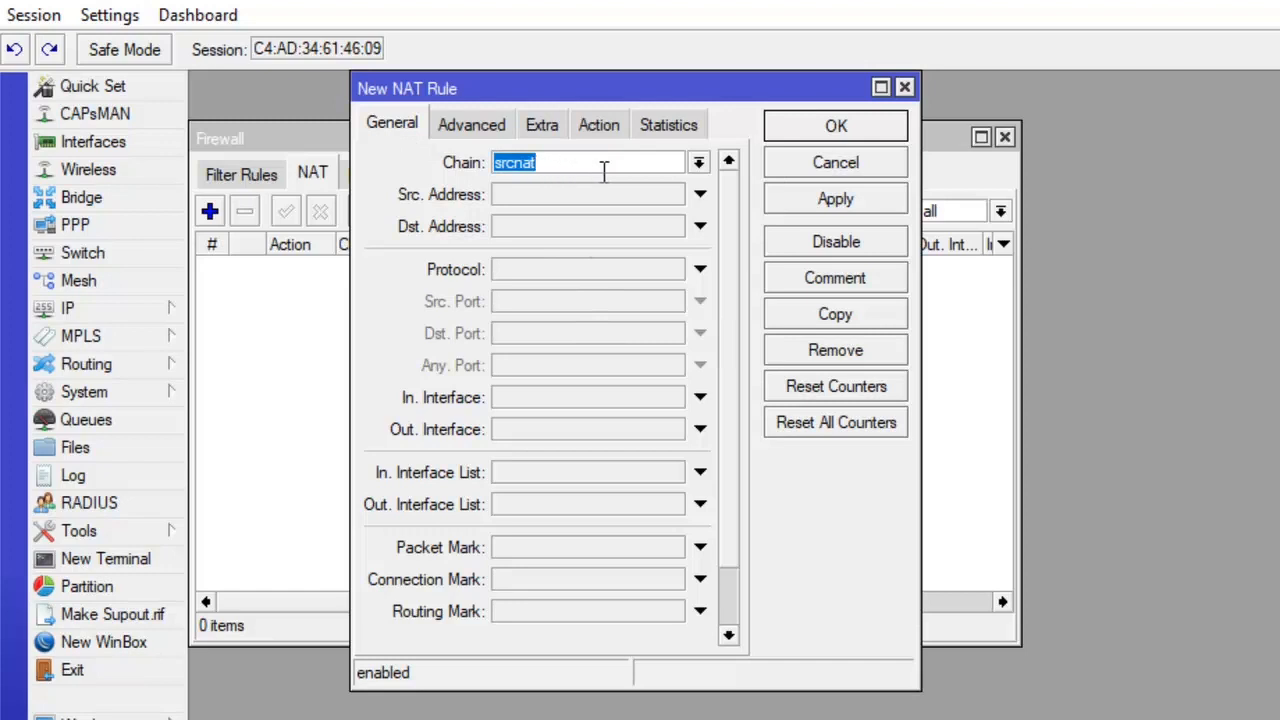
pyautogui.click(697, 430)
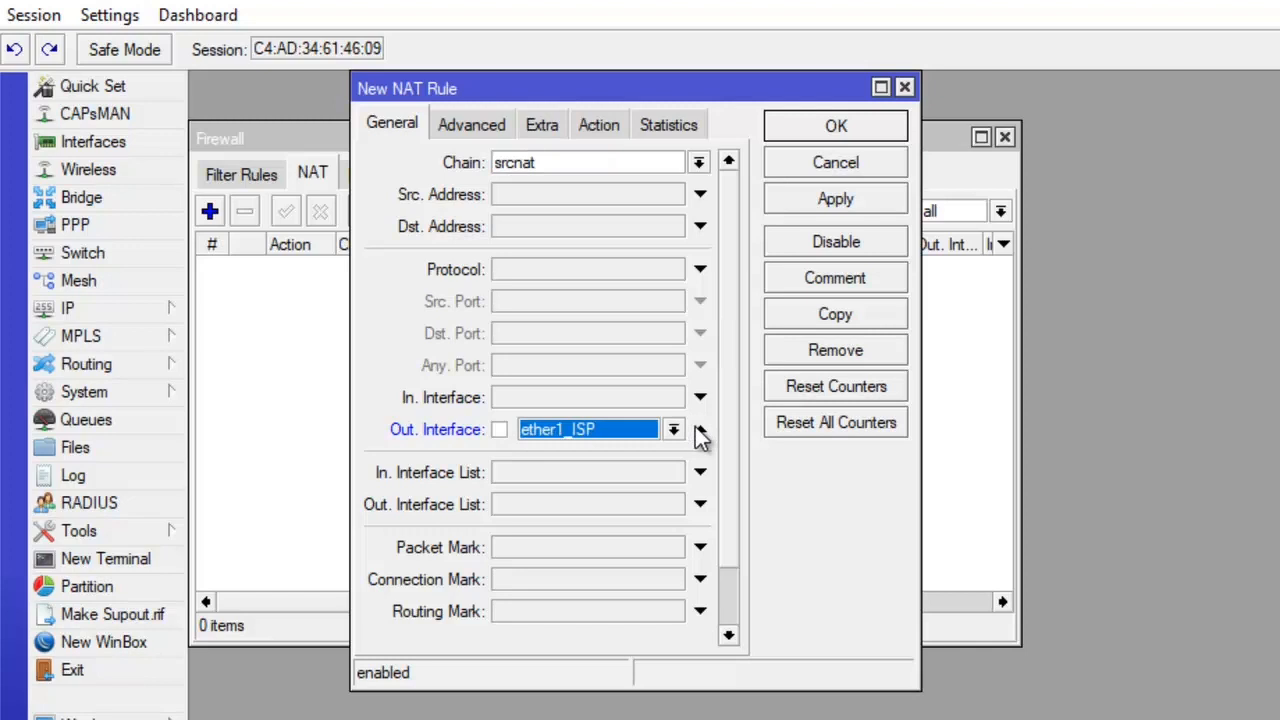
pyautogui.click(675, 431)
pyautogui.click(675, 431)
pyautogui.click(675, 431)
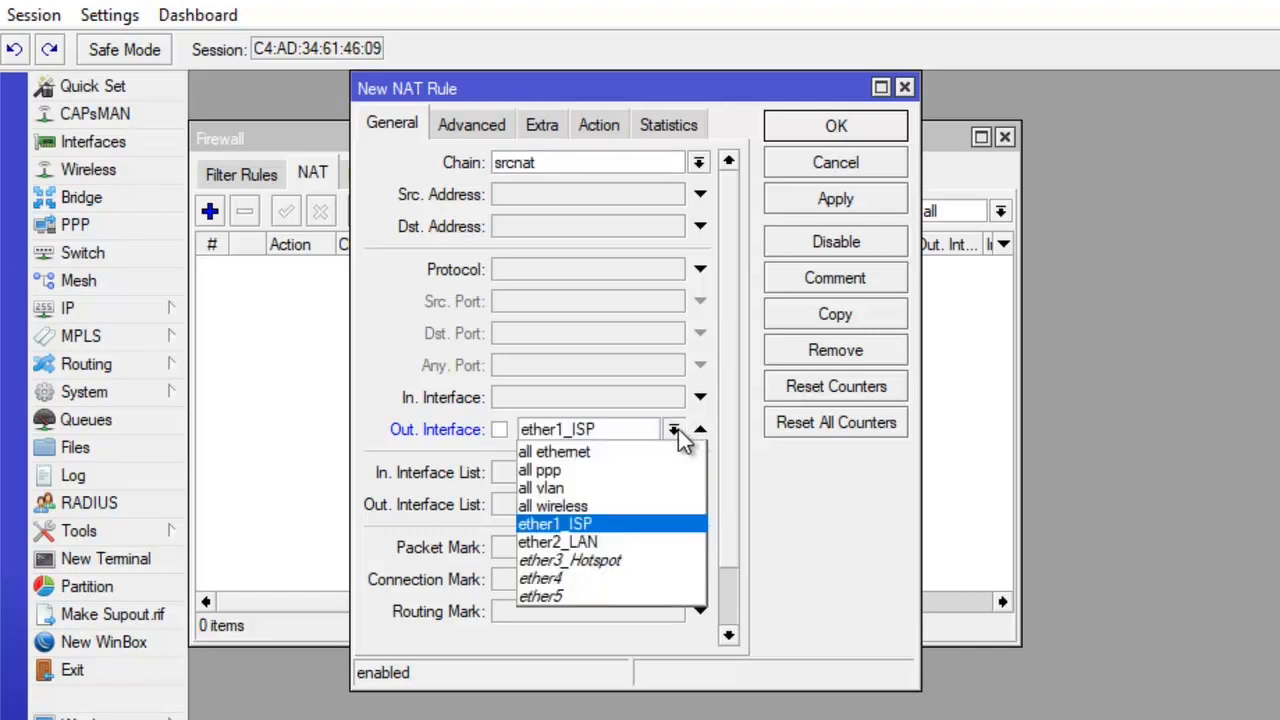
pyautogui.click(618, 526)
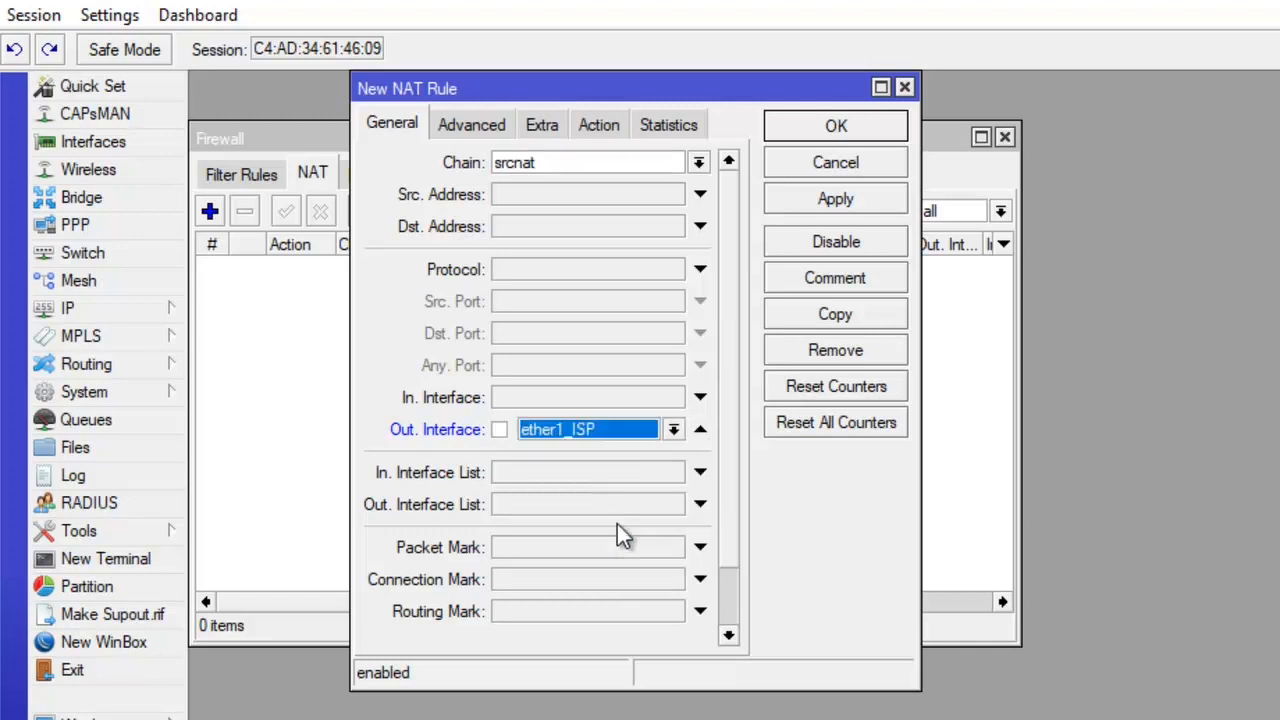
# - Set the NAT rule's action to masquerade, apply and save it, and close the Firewall window
pyautogui.click(617, 122)
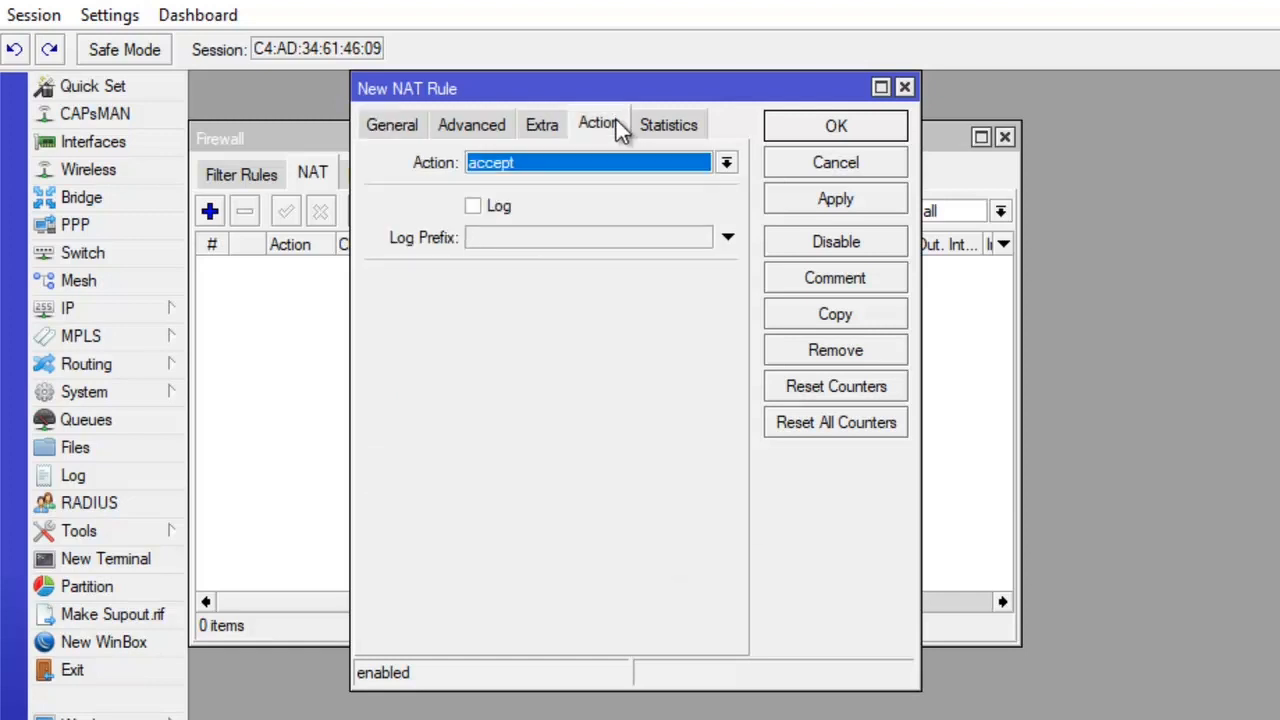
pyautogui.click(561, 160)
pyautogui.click(504, 285)
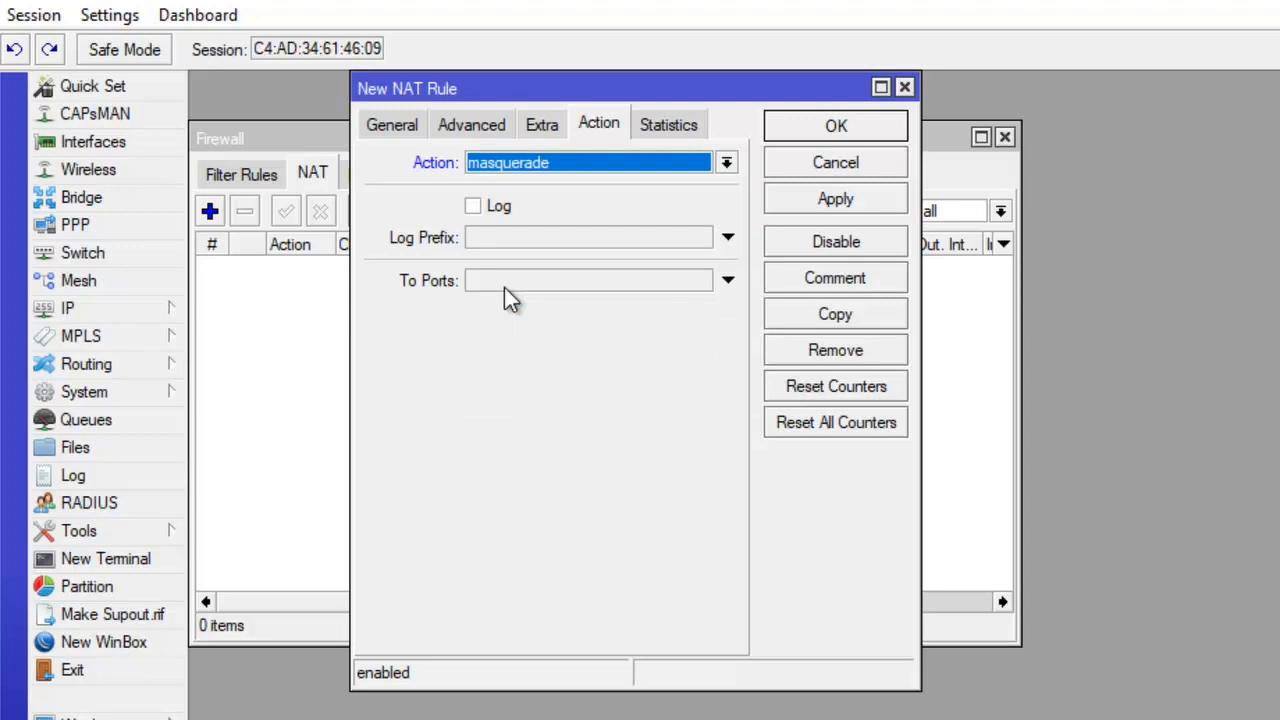
pyautogui.click(836, 200)
pyautogui.click(852, 127)
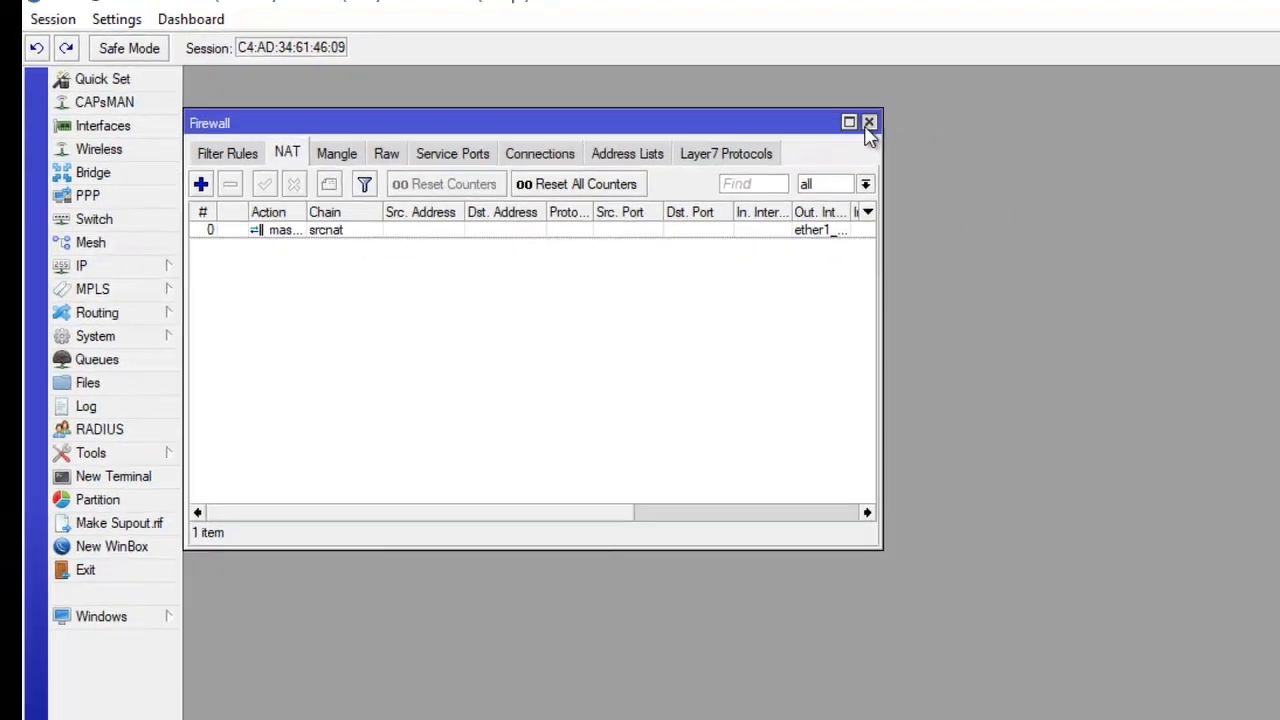
pyautogui.click(1004, 139)
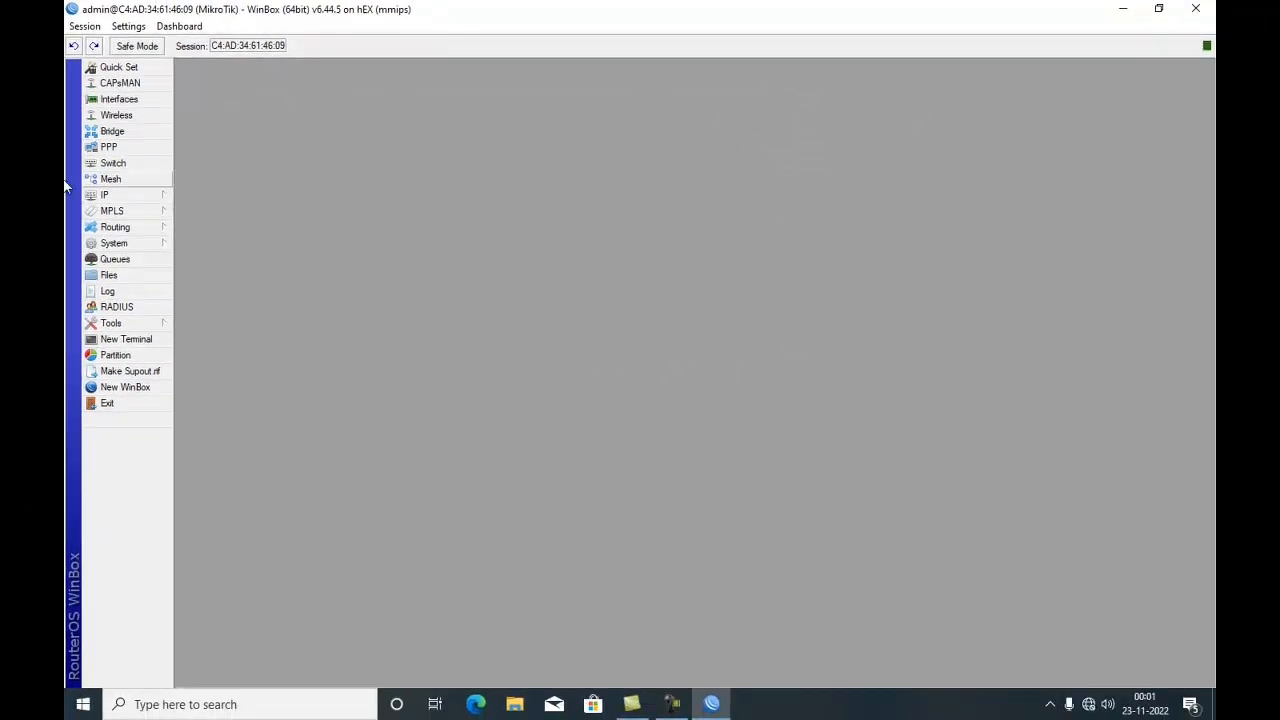
# - Open the IP address list and add address 192.168.22.1/24 on interface ether2_LAN
pyautogui.click(138, 197)
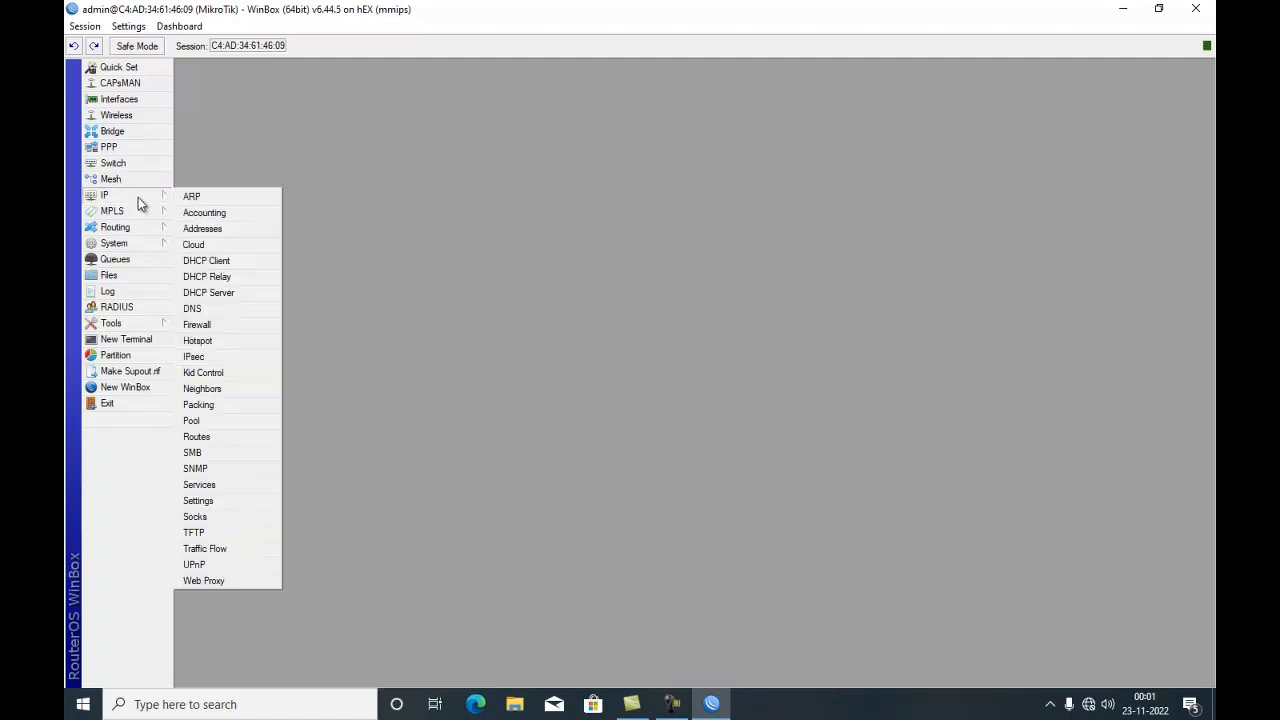
pyautogui.click(210, 230)
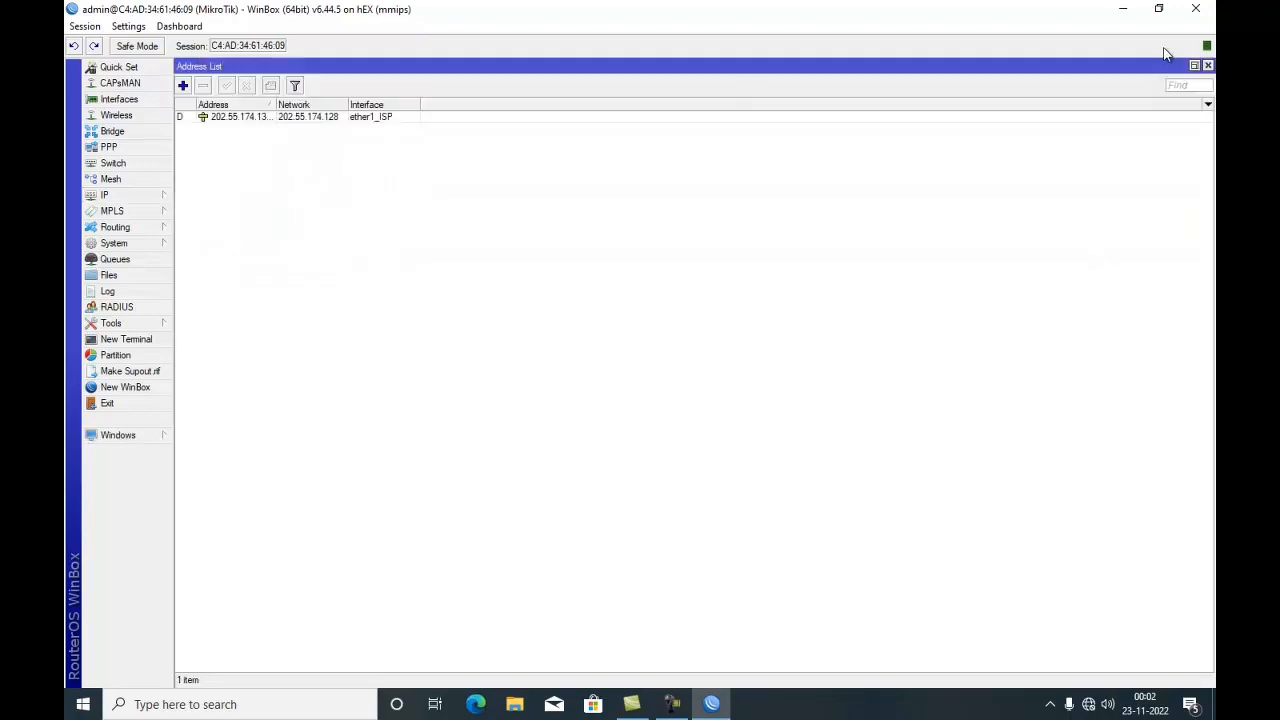
pyautogui.click(1195, 66)
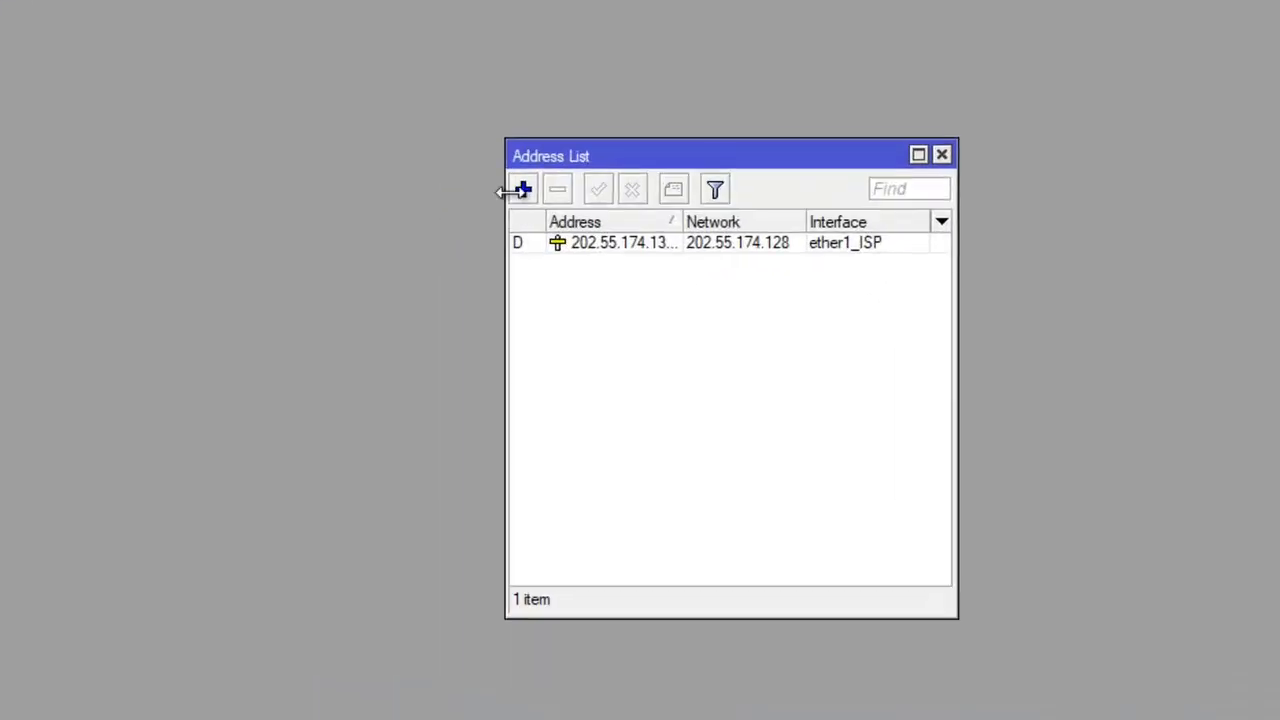
pyautogui.click(523, 190)
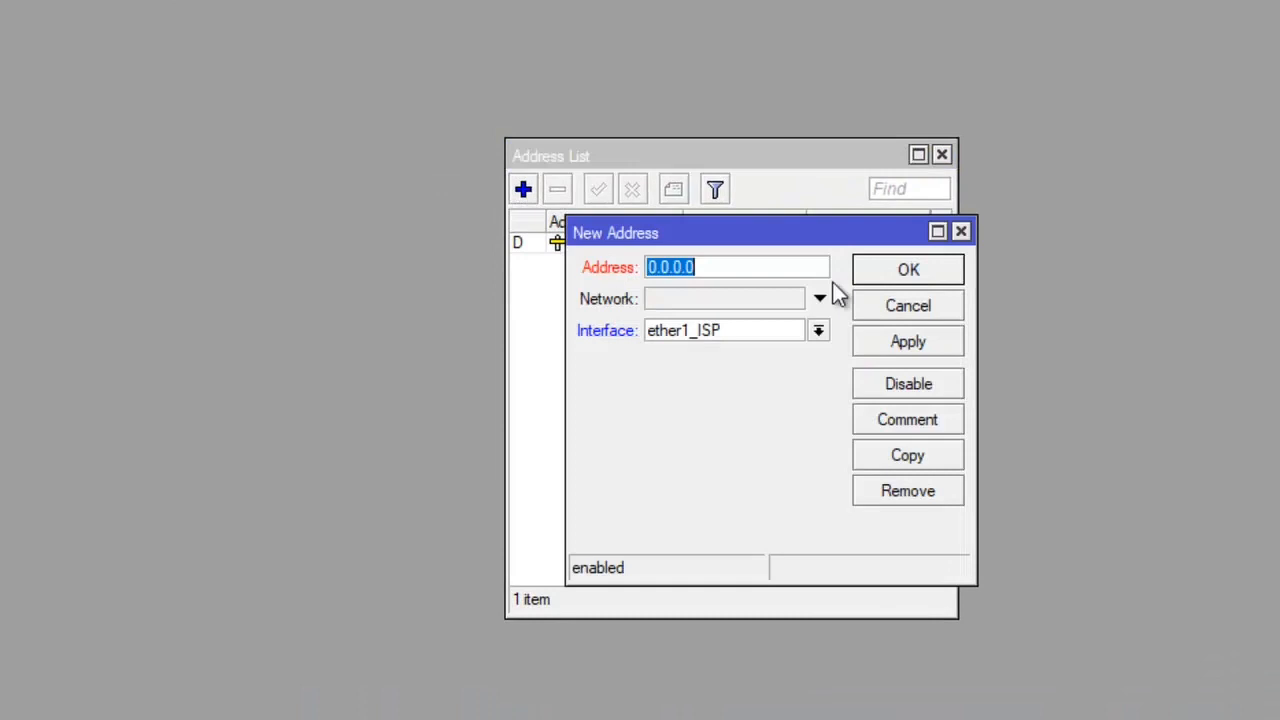
pyautogui.write('192.')
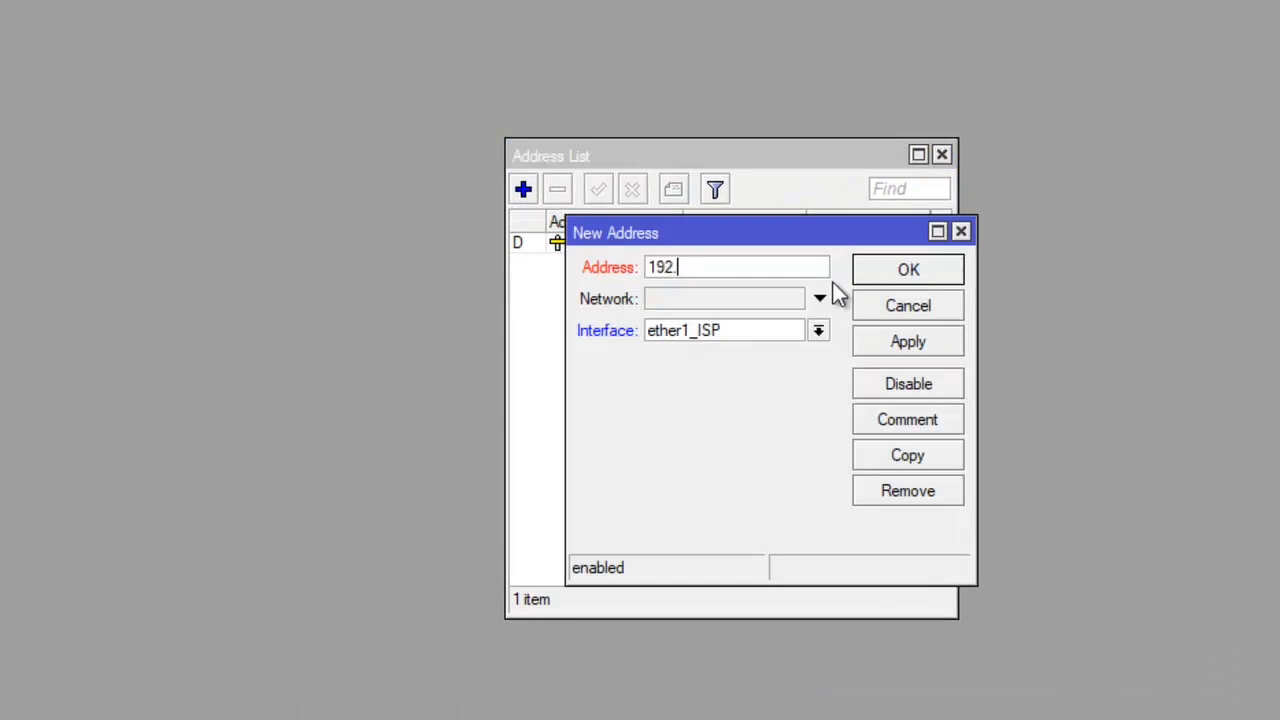
pyautogui.write('168.22.1/24')
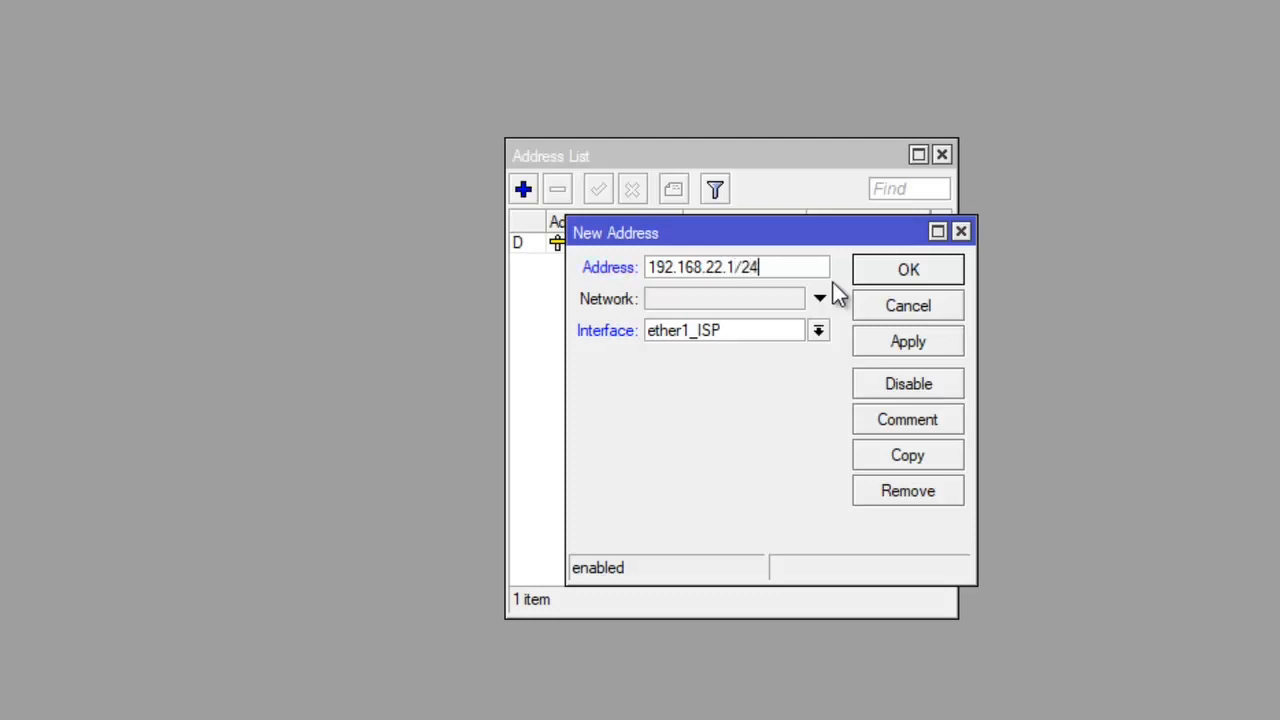
pyautogui.click(757, 330)
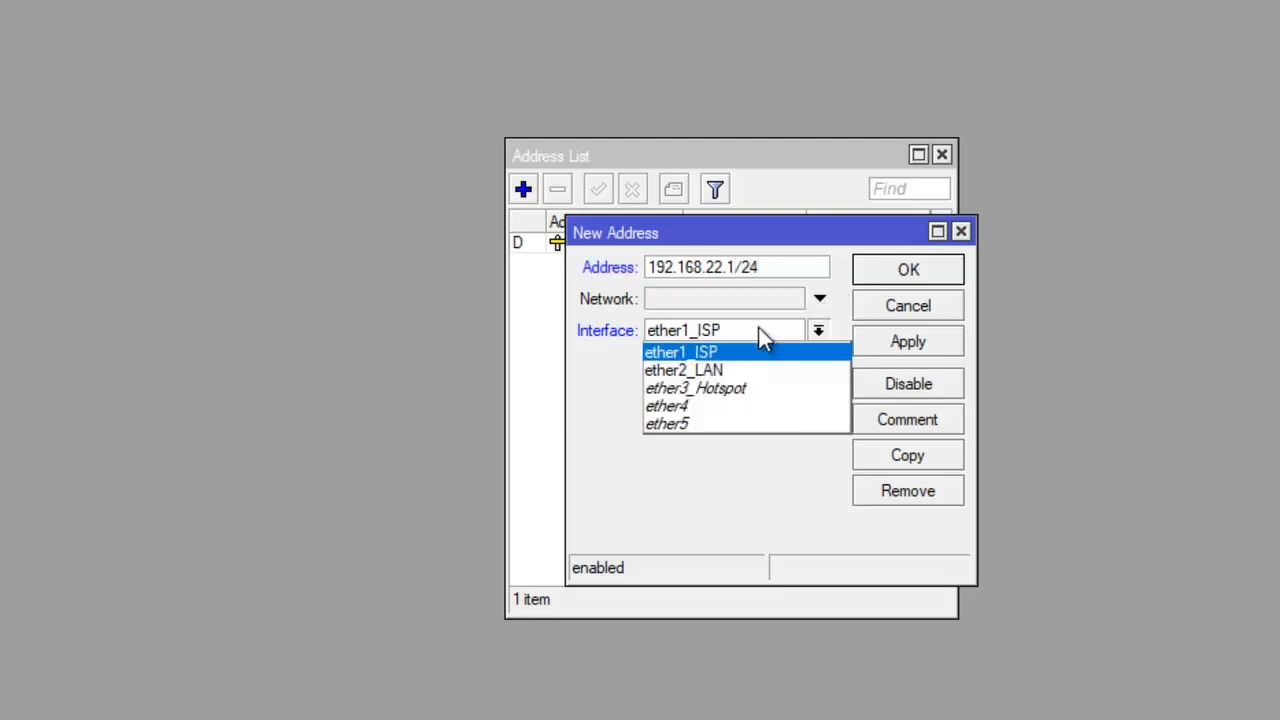
pyautogui.click(716, 370)
pyautogui.click(908, 343)
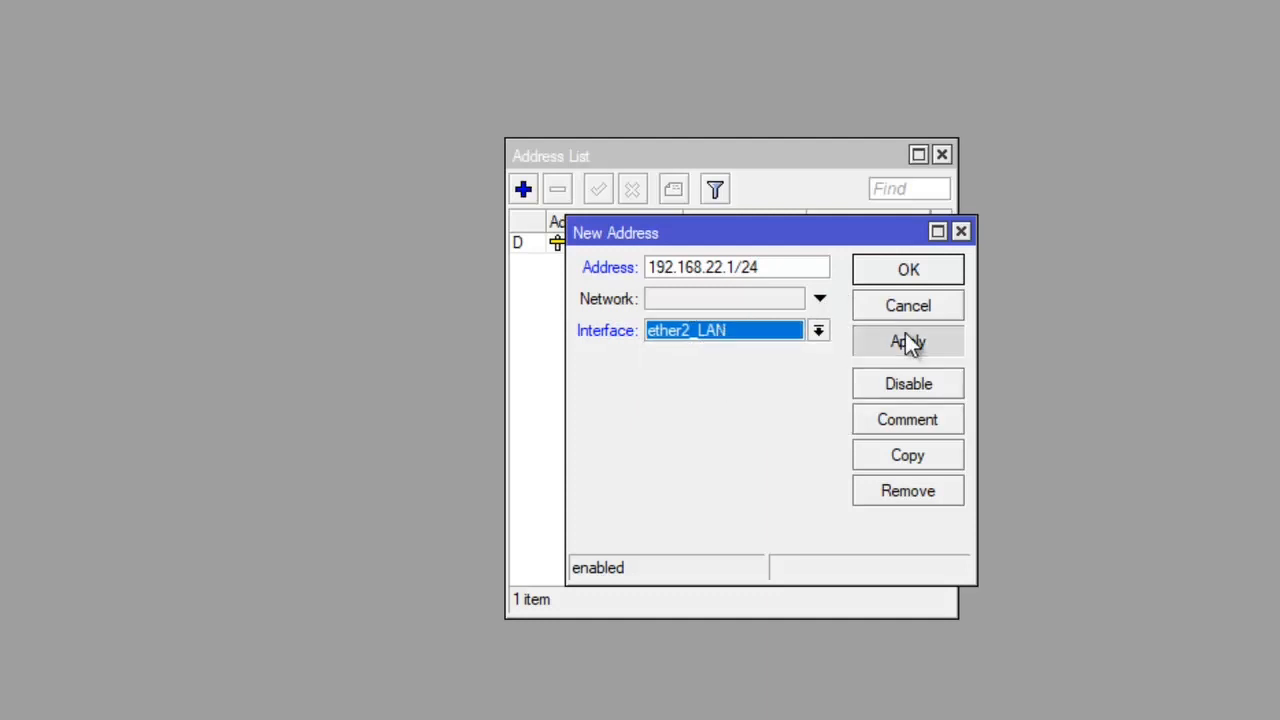
pyautogui.click(897, 272)
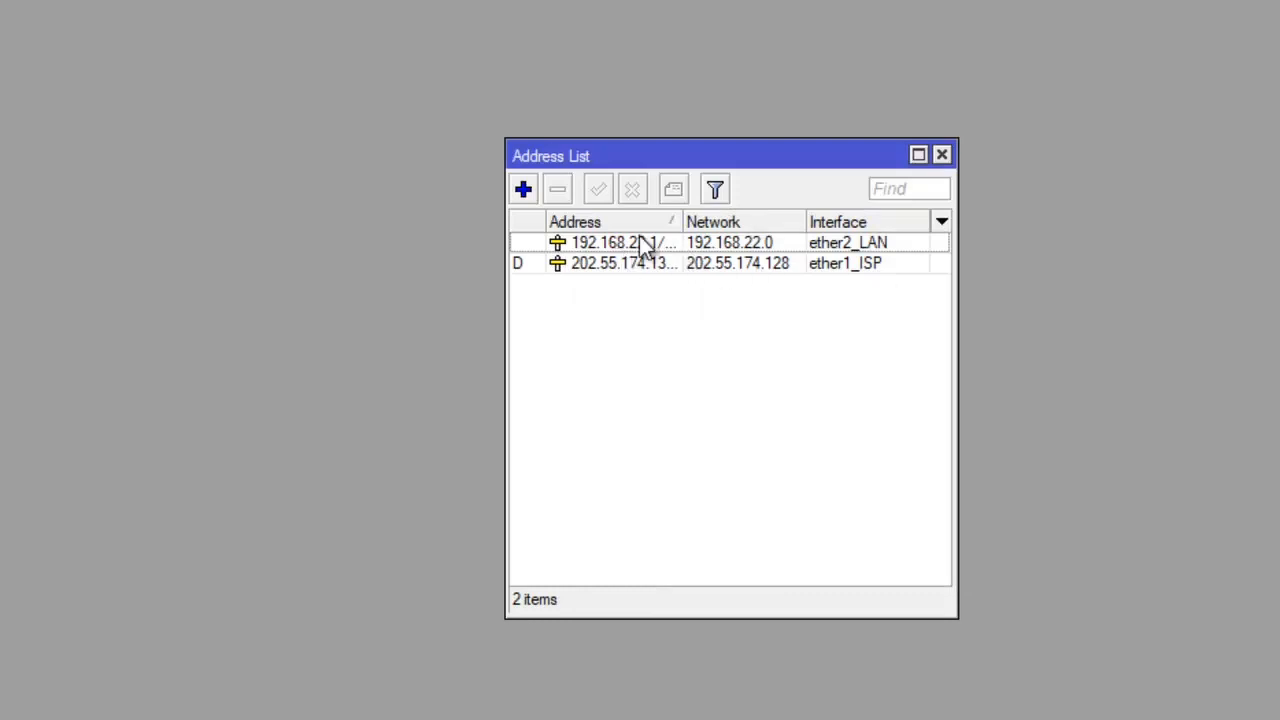
# - Add address 192.168.33.1/24 on interface ether3_Hotspot and close the address list
pyautogui.click(528, 192)
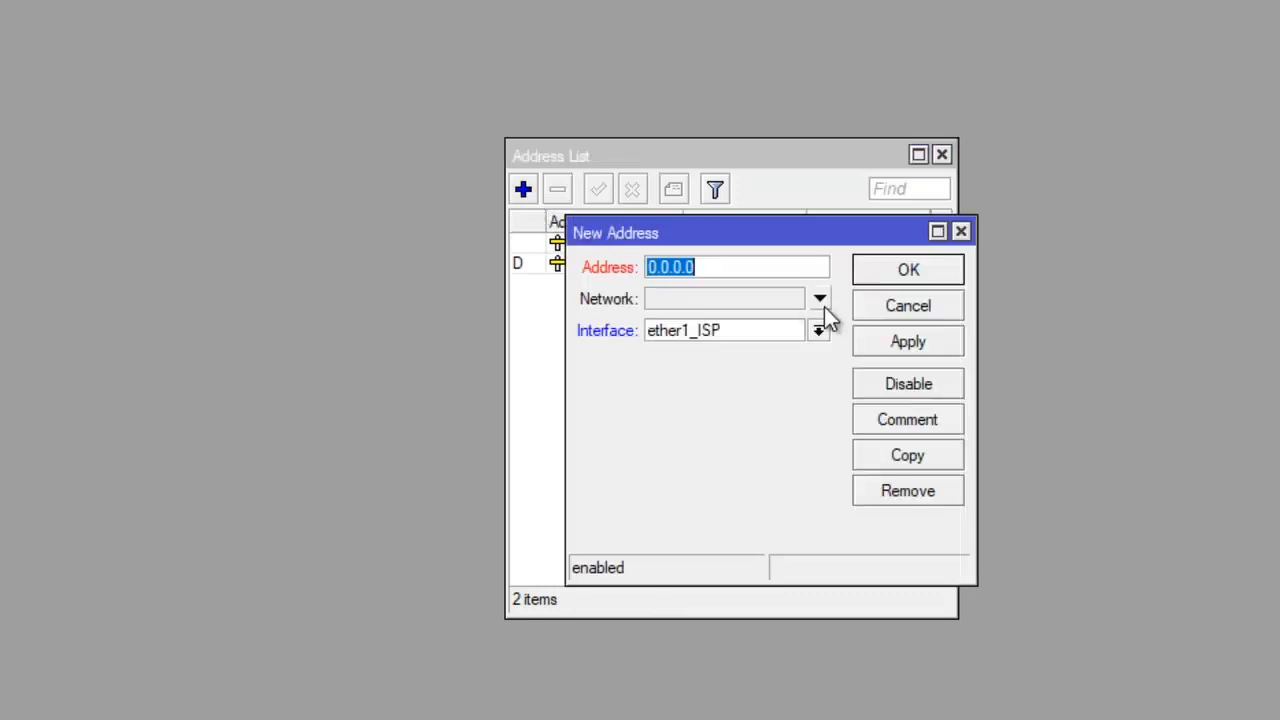
pyautogui.write('192')
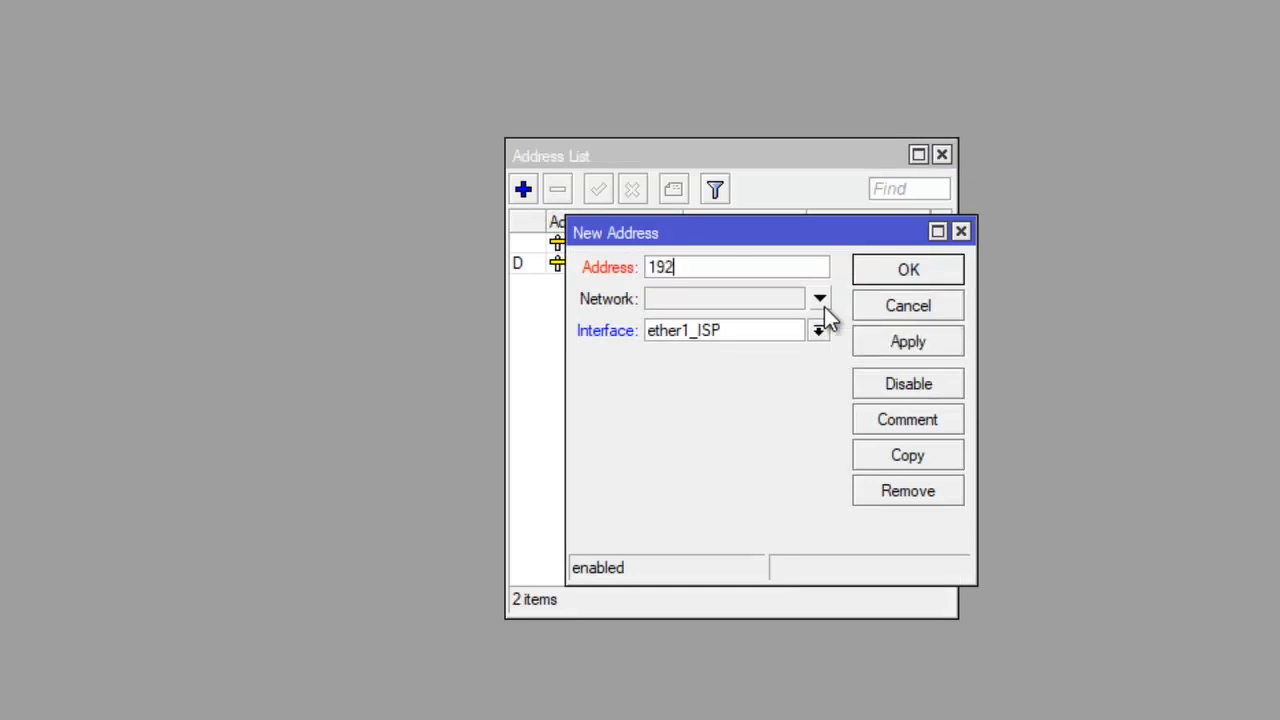
pyautogui.write('.168.33.1')
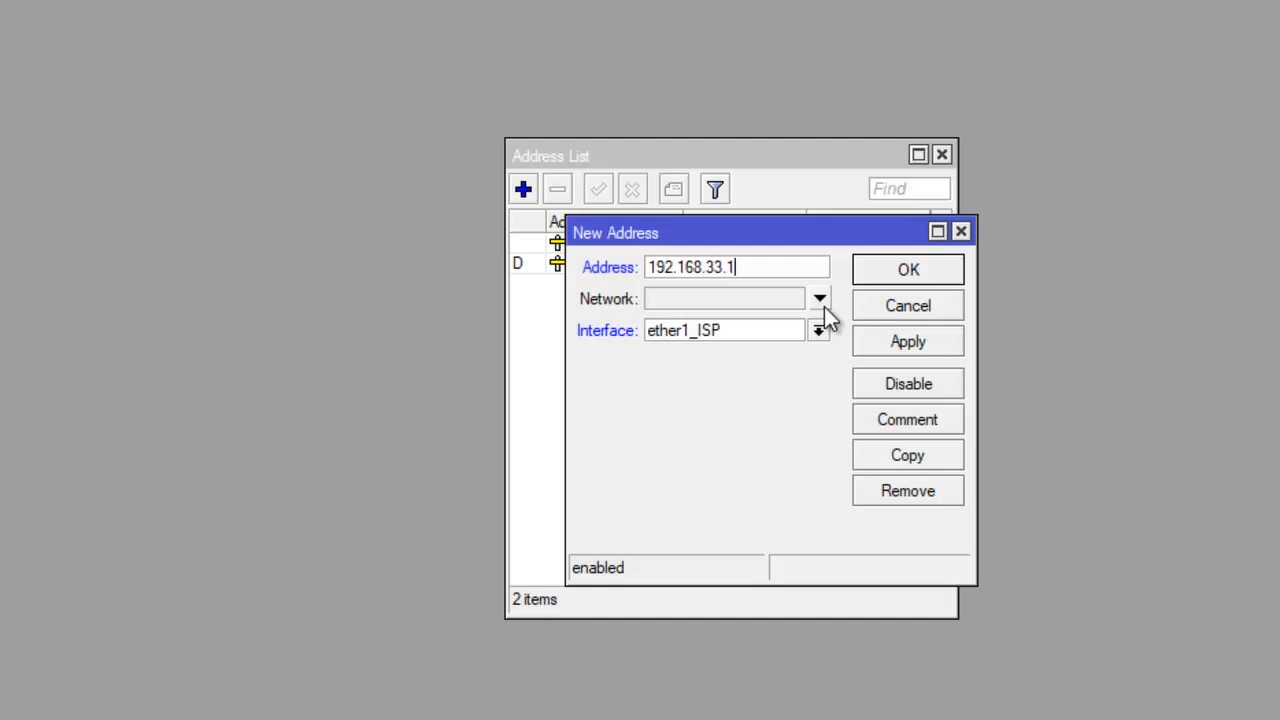
pyautogui.write('/24')
pyautogui.click(808, 330)
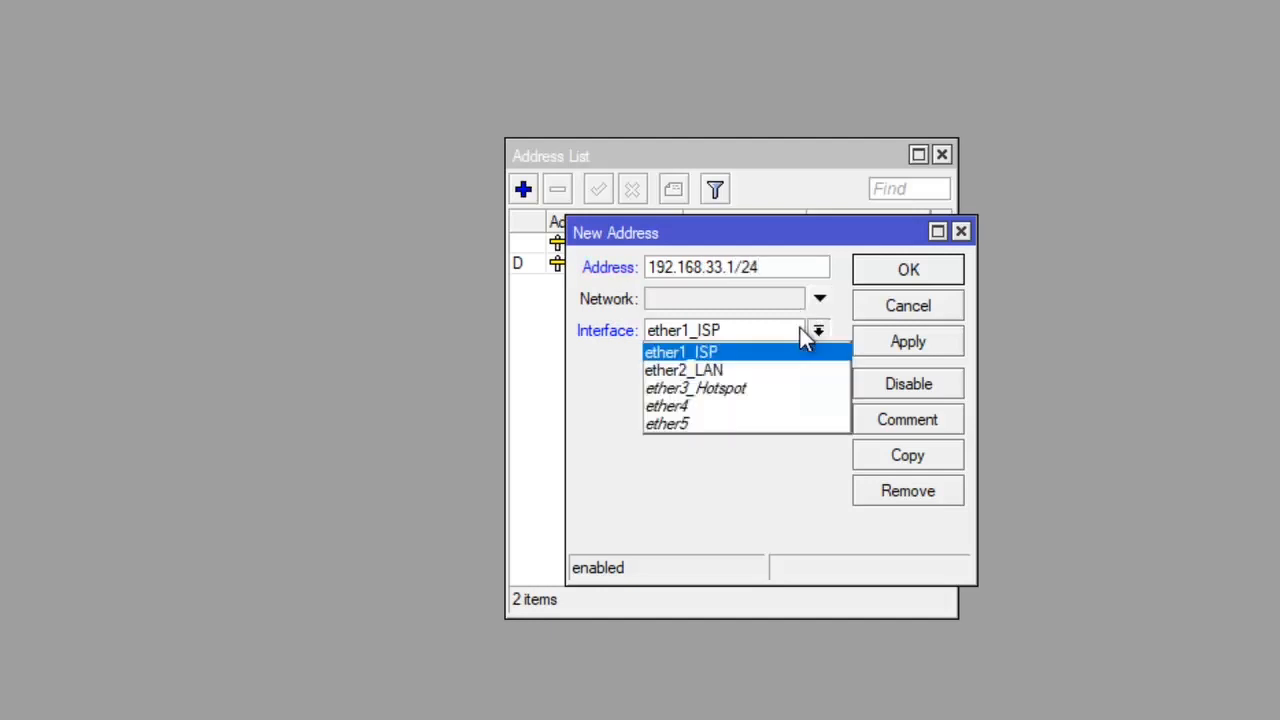
pyautogui.click(735, 385)
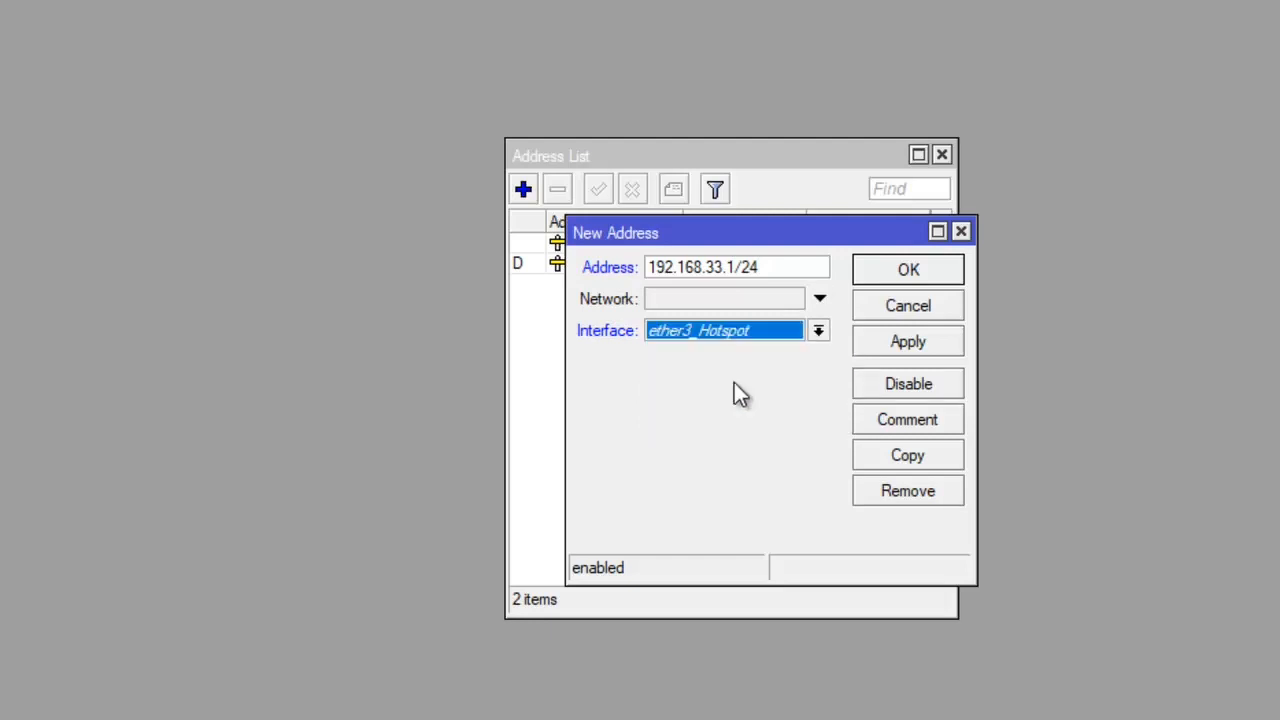
pyautogui.click(908, 342)
pyautogui.click(927, 277)
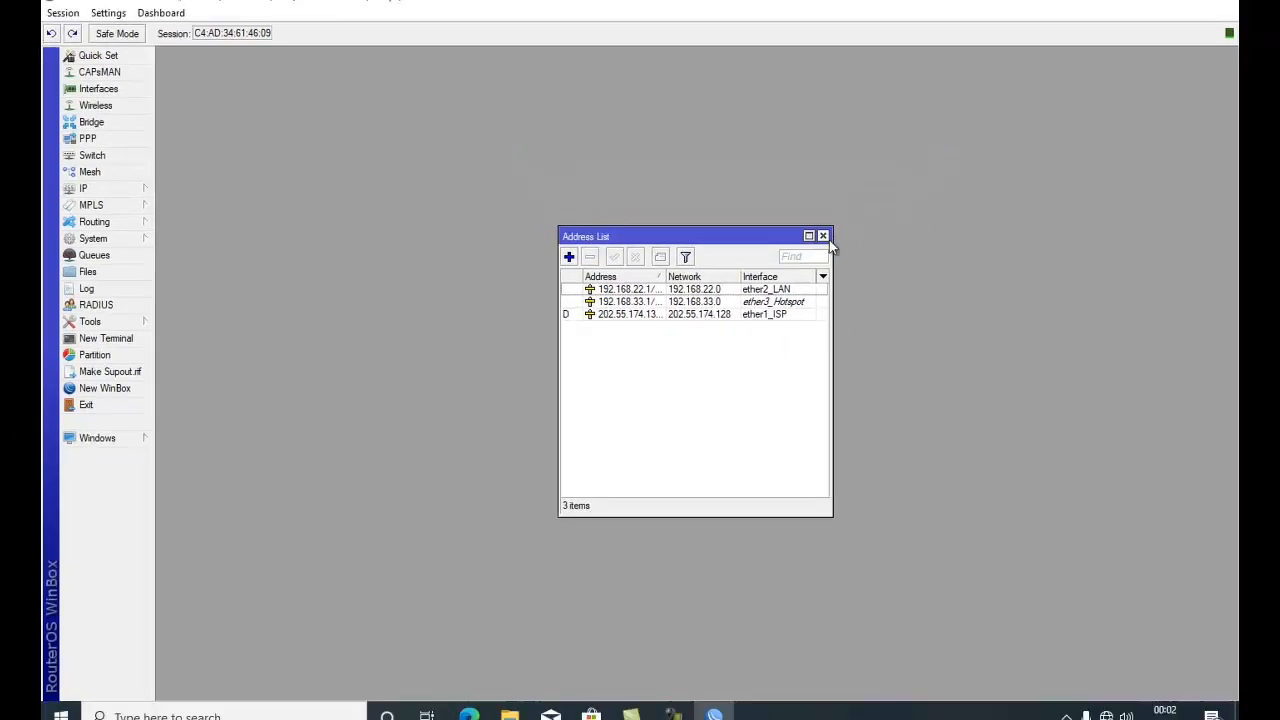
pyautogui.click(823, 236)
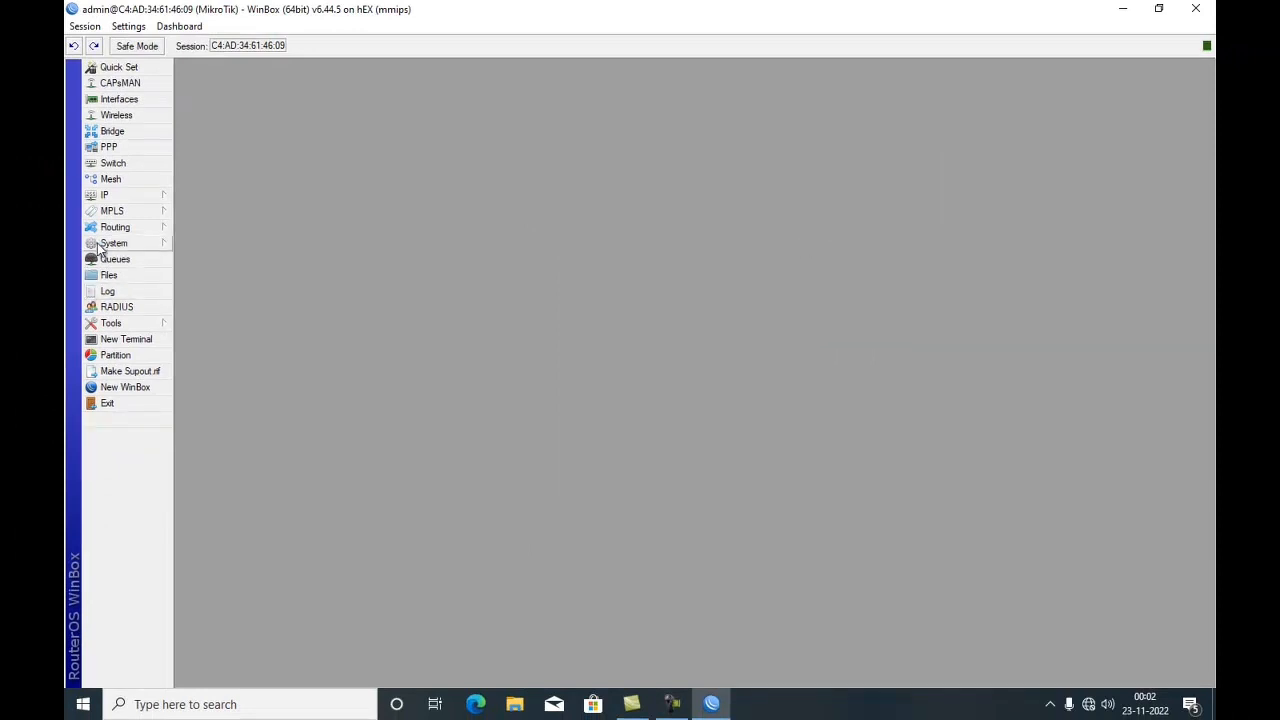
# - Open DHCP Server and start DHCP Setup on ether2_LAN, accepting address space 192.168.22.0/24 and gateway 192.168.22.1
pyautogui.click(117, 197)
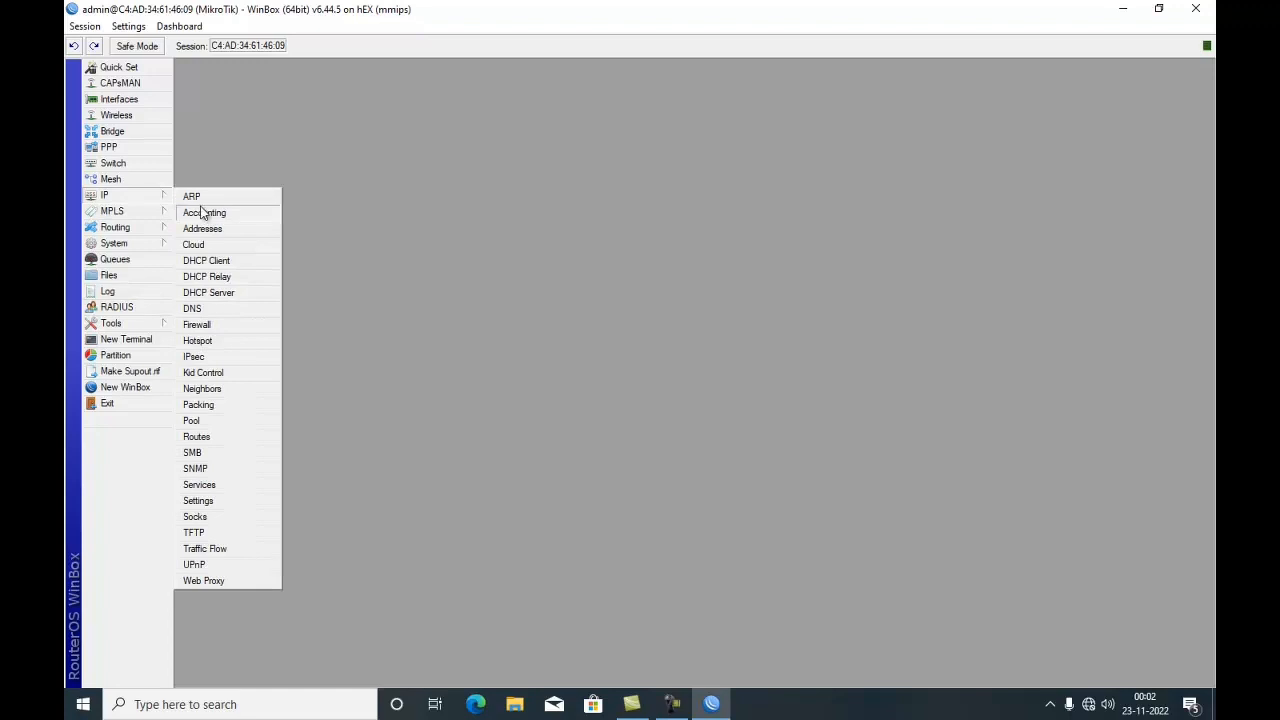
pyautogui.click(231, 294)
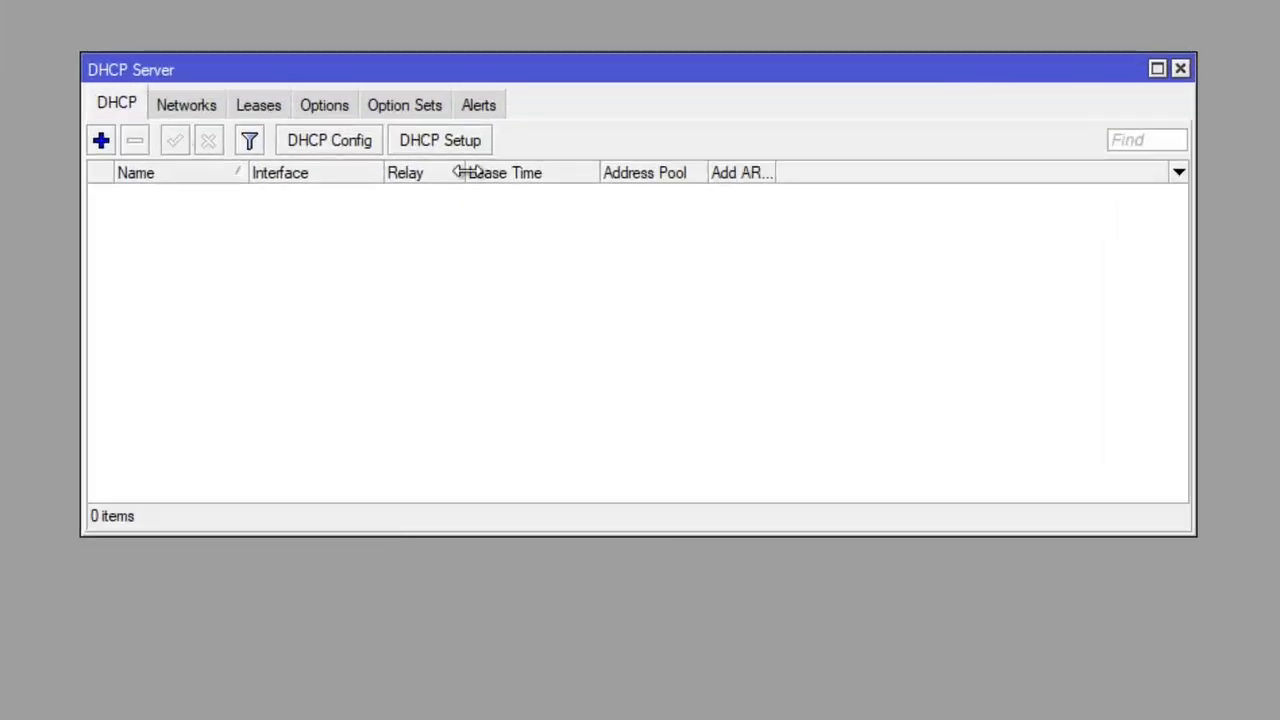
pyautogui.click(452, 141)
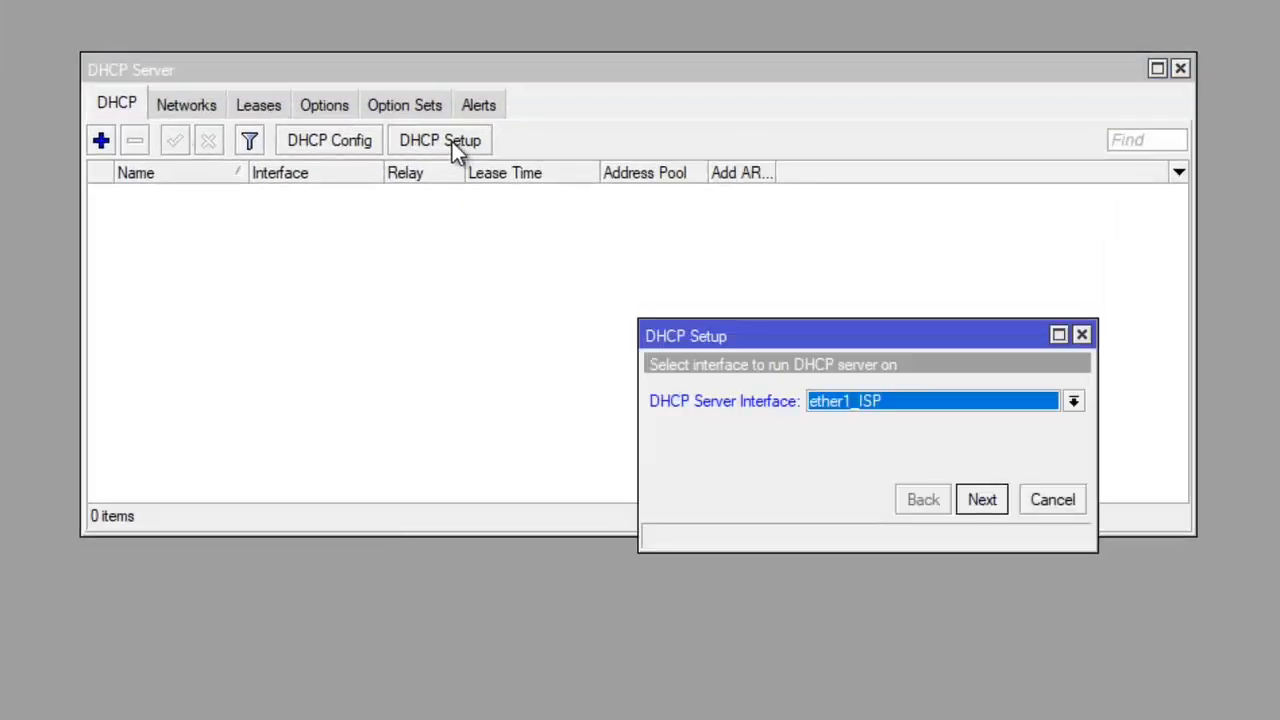
pyautogui.click(955, 412)
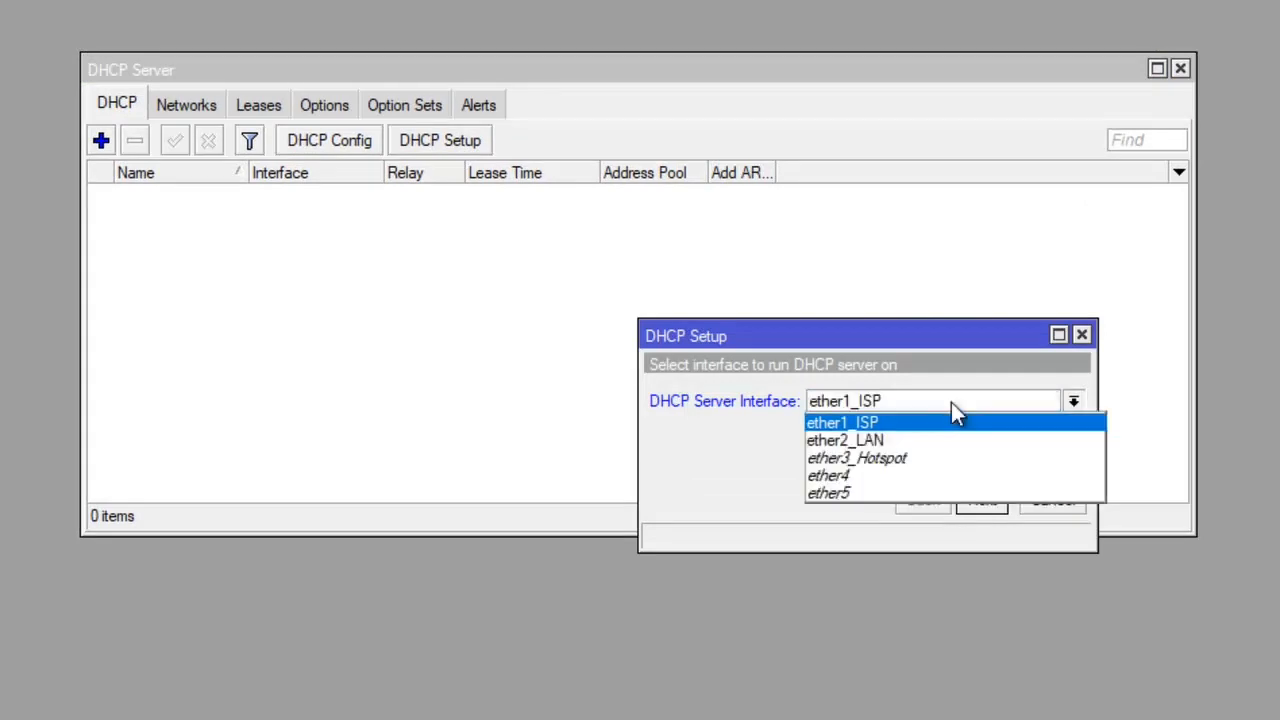
pyautogui.click(845, 441)
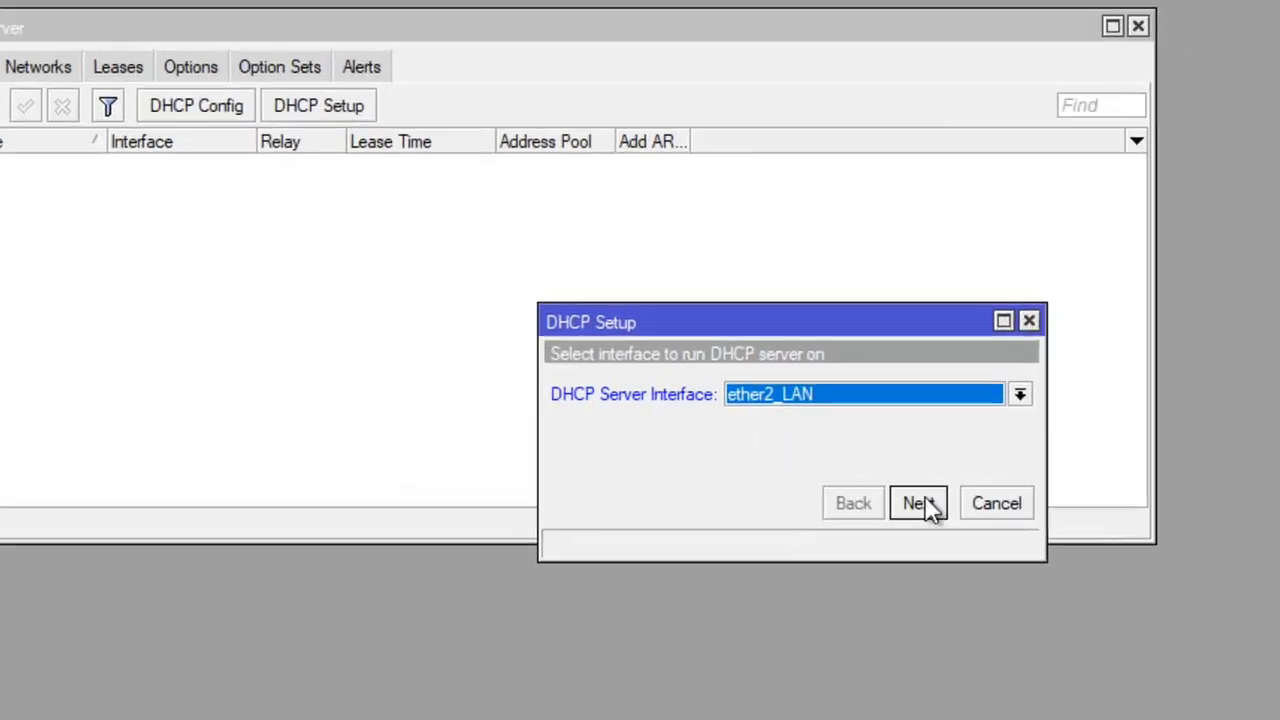
pyautogui.click(982, 502)
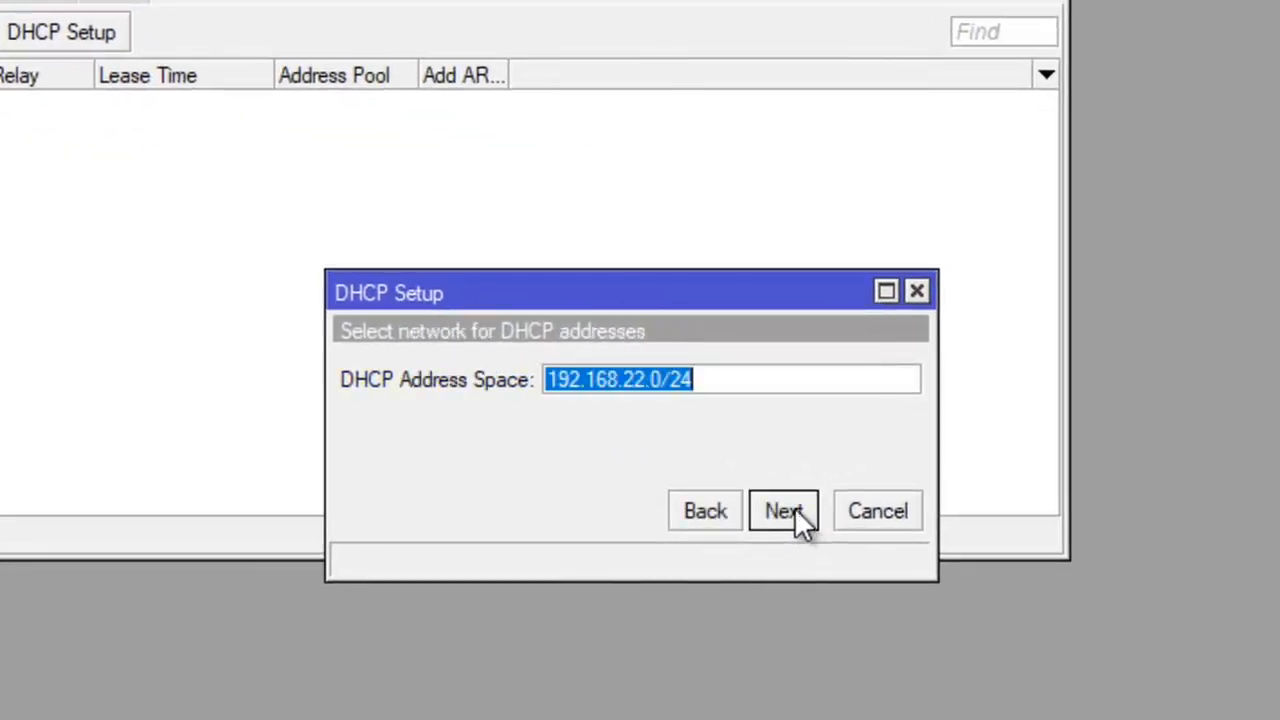
pyautogui.click(786, 507)
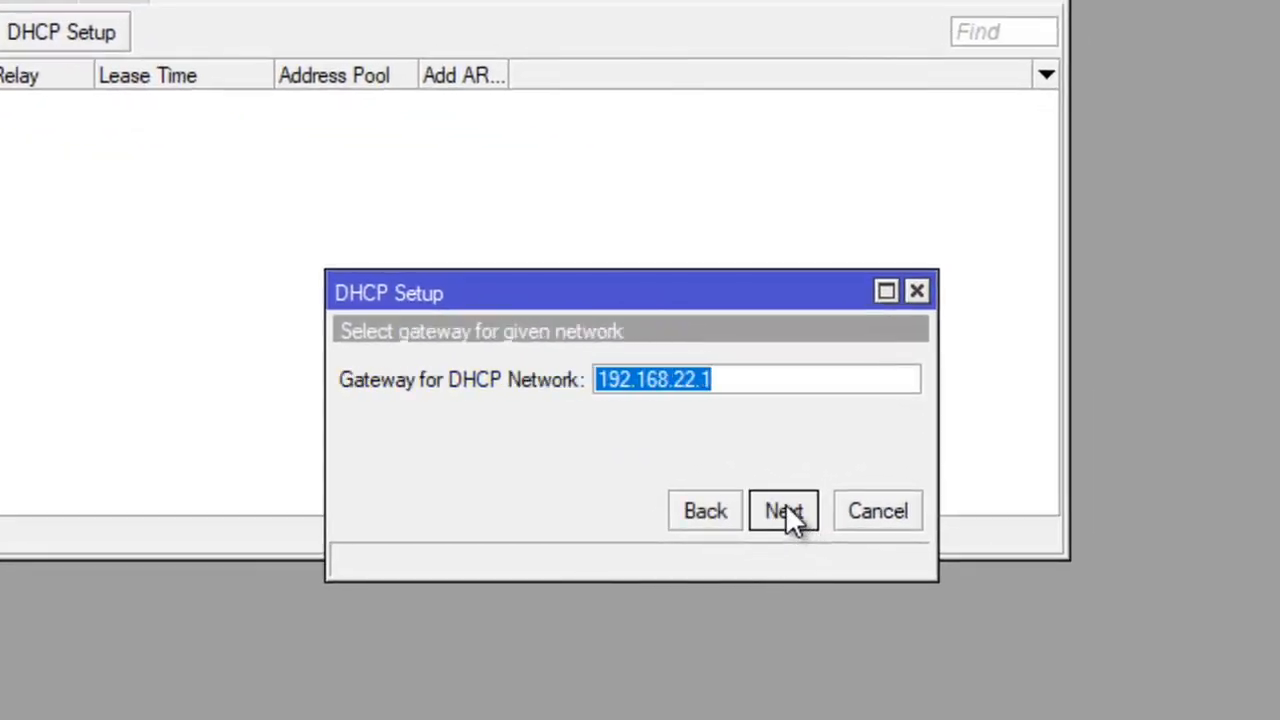
pyautogui.click(786, 511)
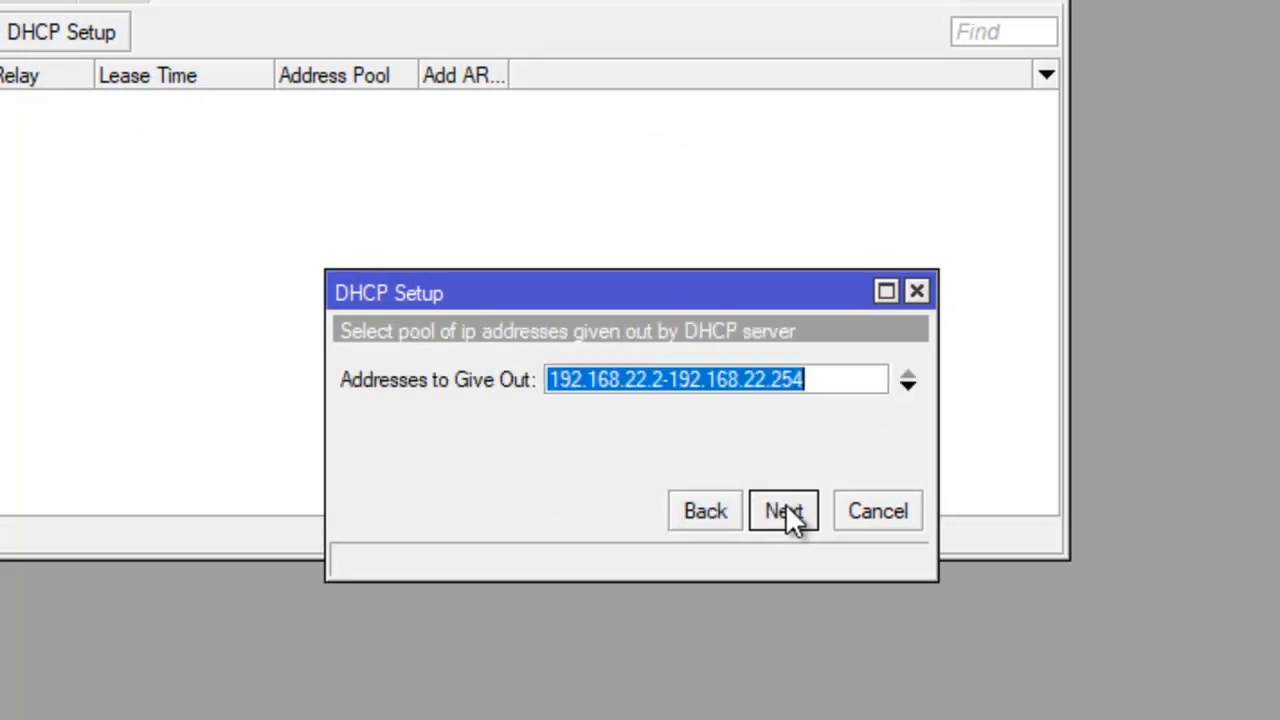
# - Set the DHCP addresses to give out to 192.168.22.2-192.168.22.21
pyautogui.click(663, 390)
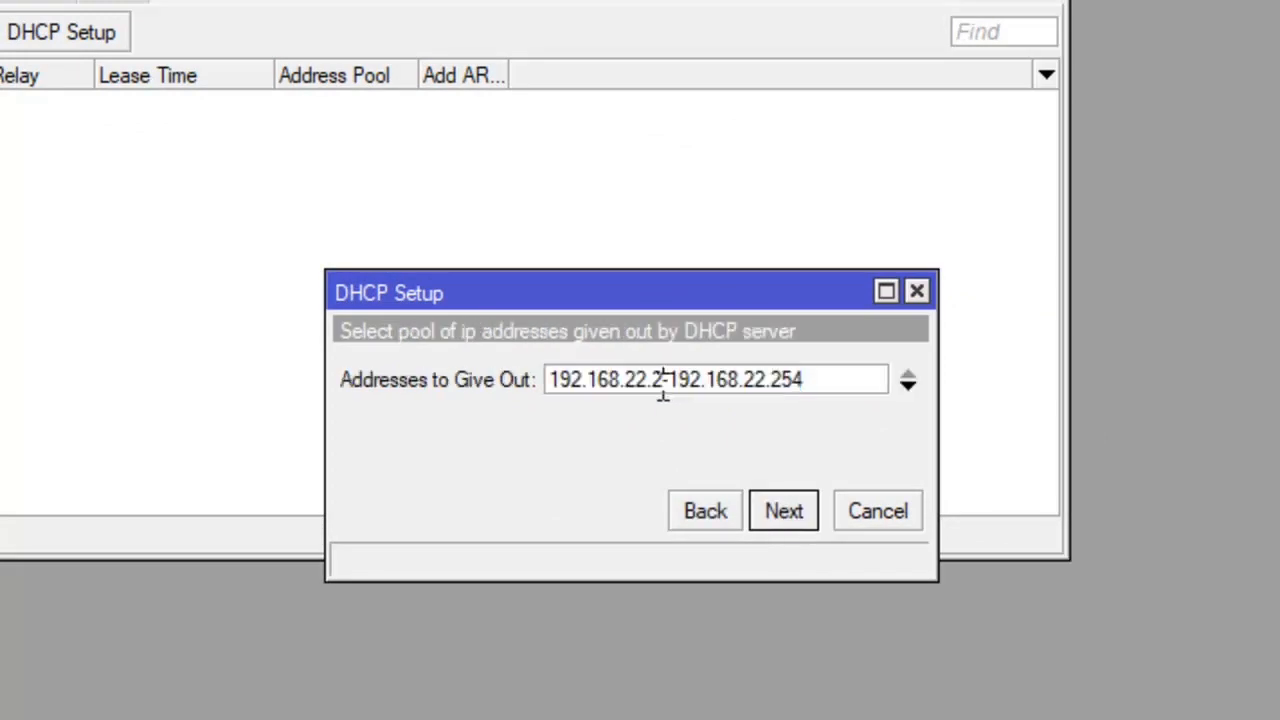
pyautogui.click(816, 382)
pyautogui.press('BackSpace')
pyautogui.press('BackSpace')
pyautogui.write('1')
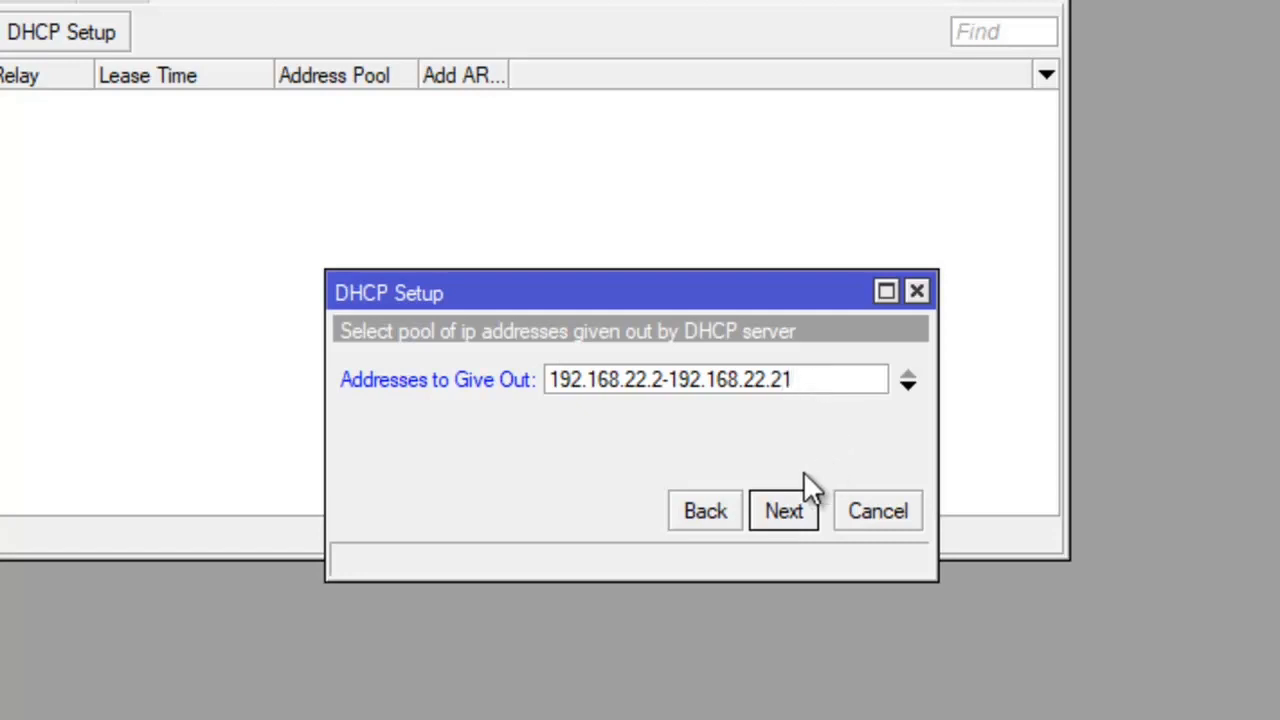
# - Finish the DHCP setup wizard with lease time 00:10:00 and close the DHCP Server window
pyautogui.click(783, 513)
pyautogui.click(780, 505)
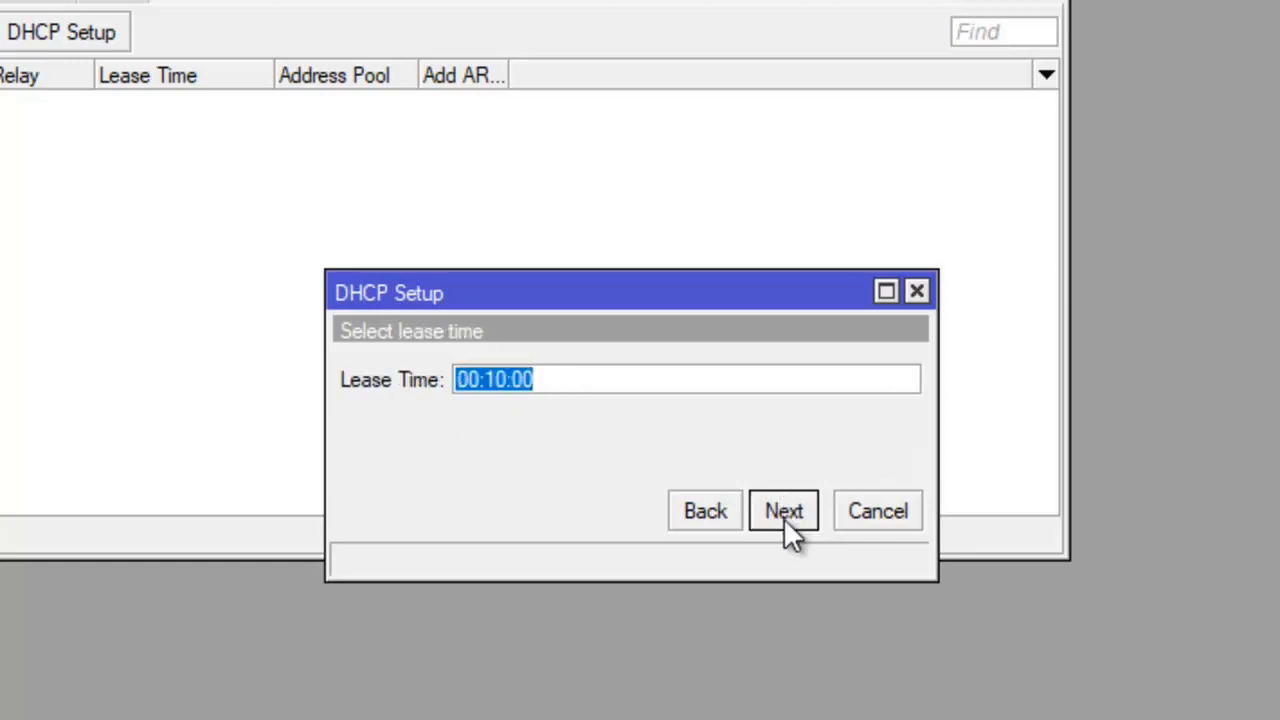
pyautogui.click(784, 518)
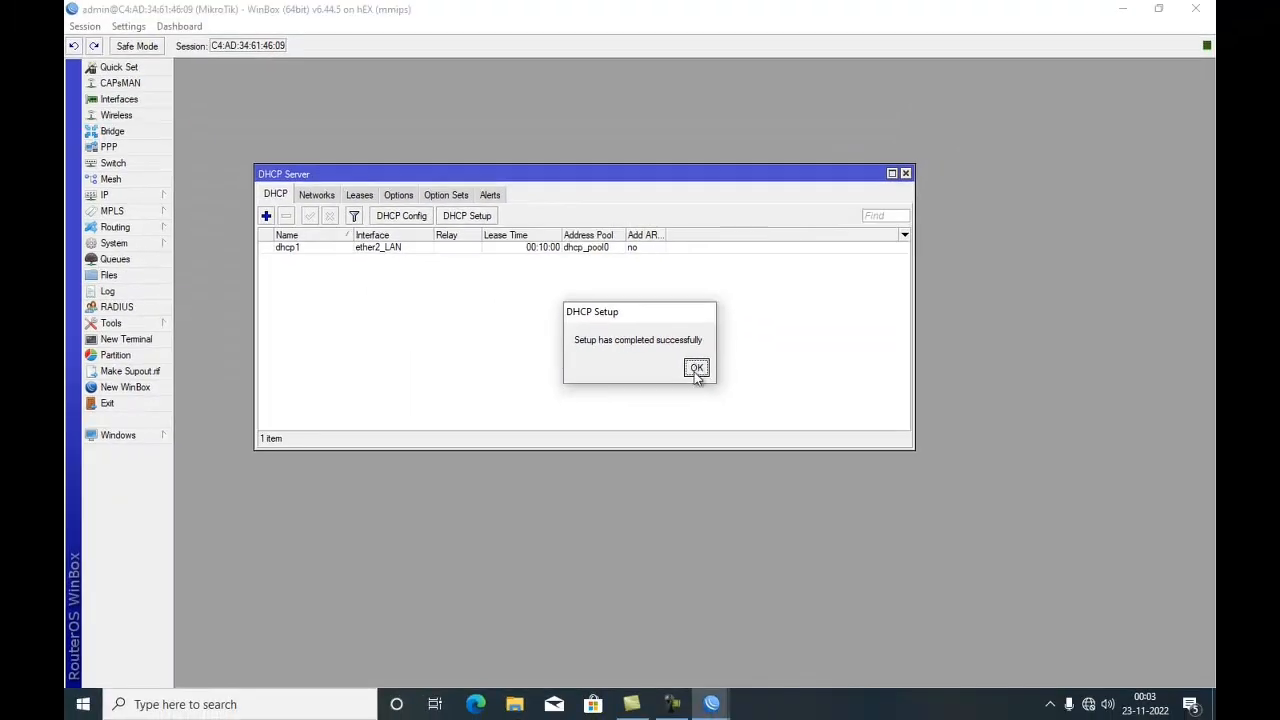
pyautogui.click(695, 369)
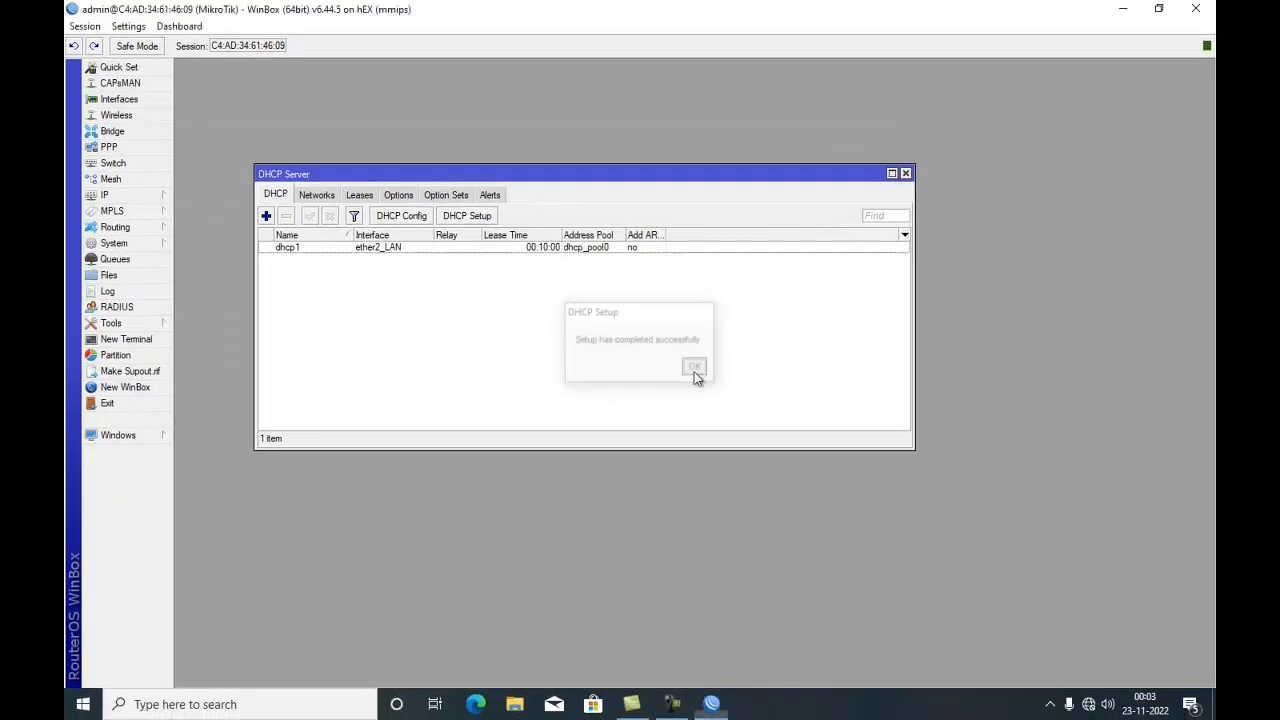
pyautogui.click(906, 174)
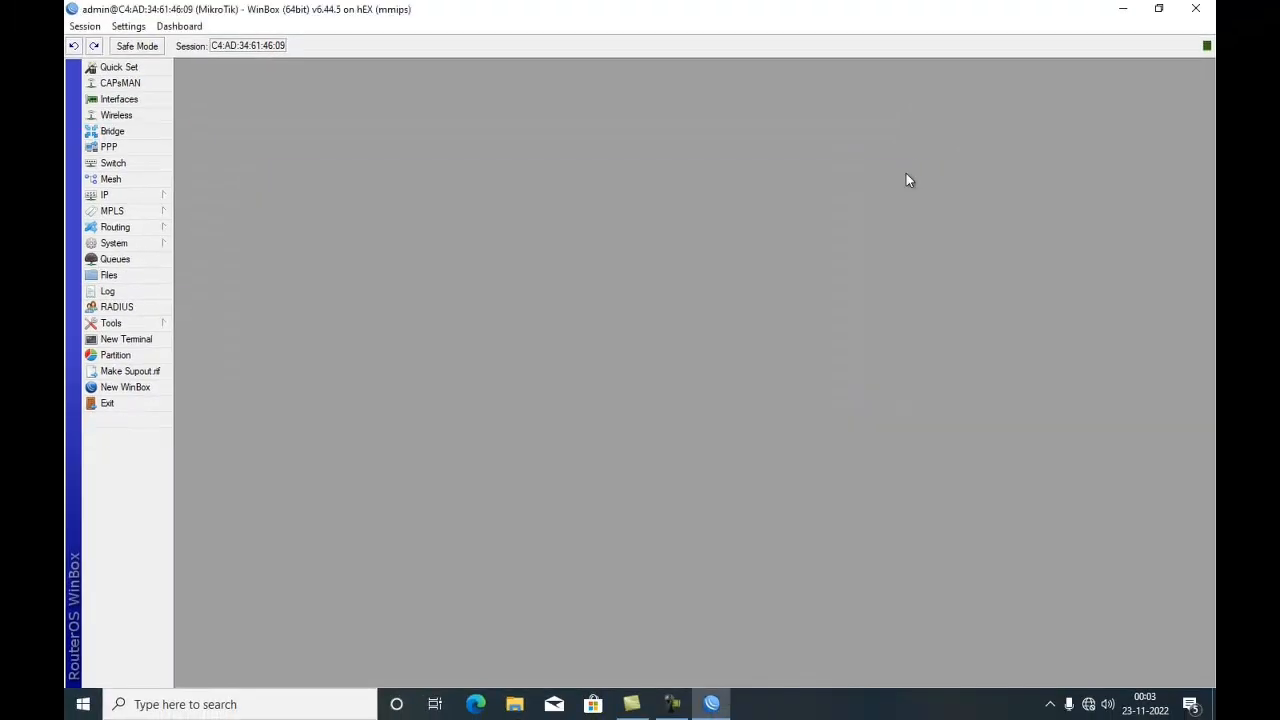
# - Reboot the router
pyautogui.click(141, 248)
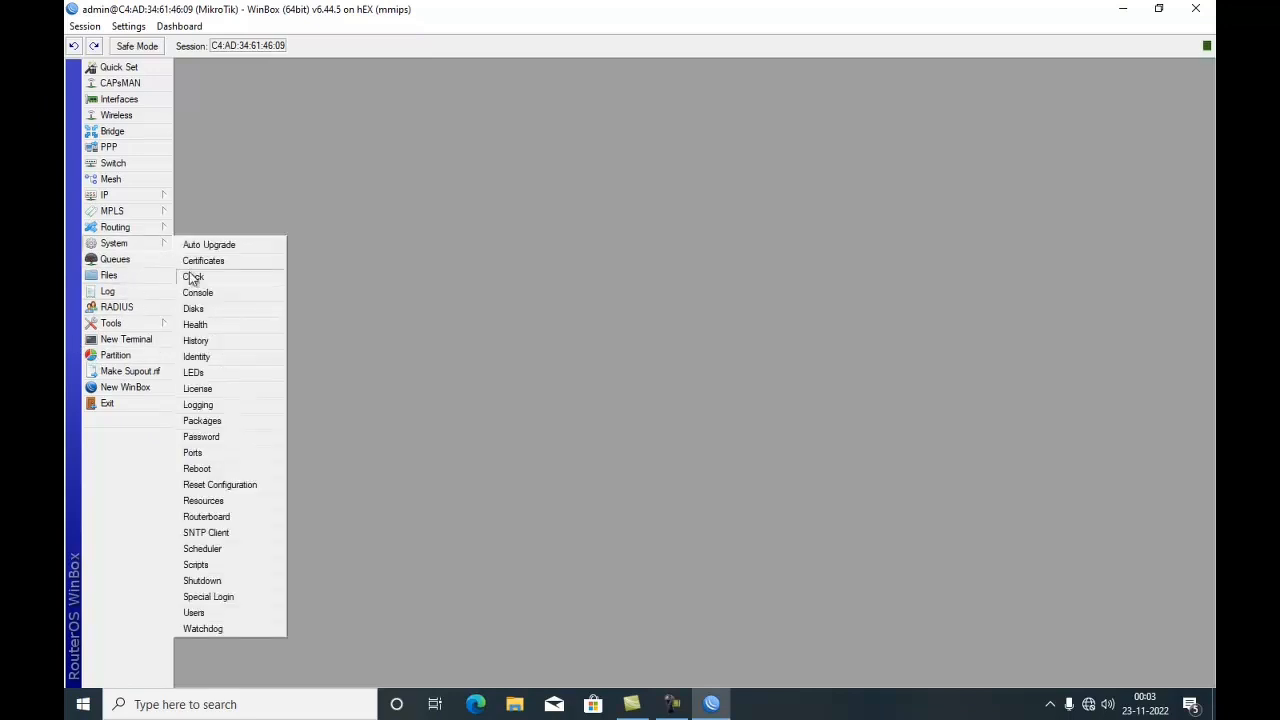
pyautogui.click(217, 468)
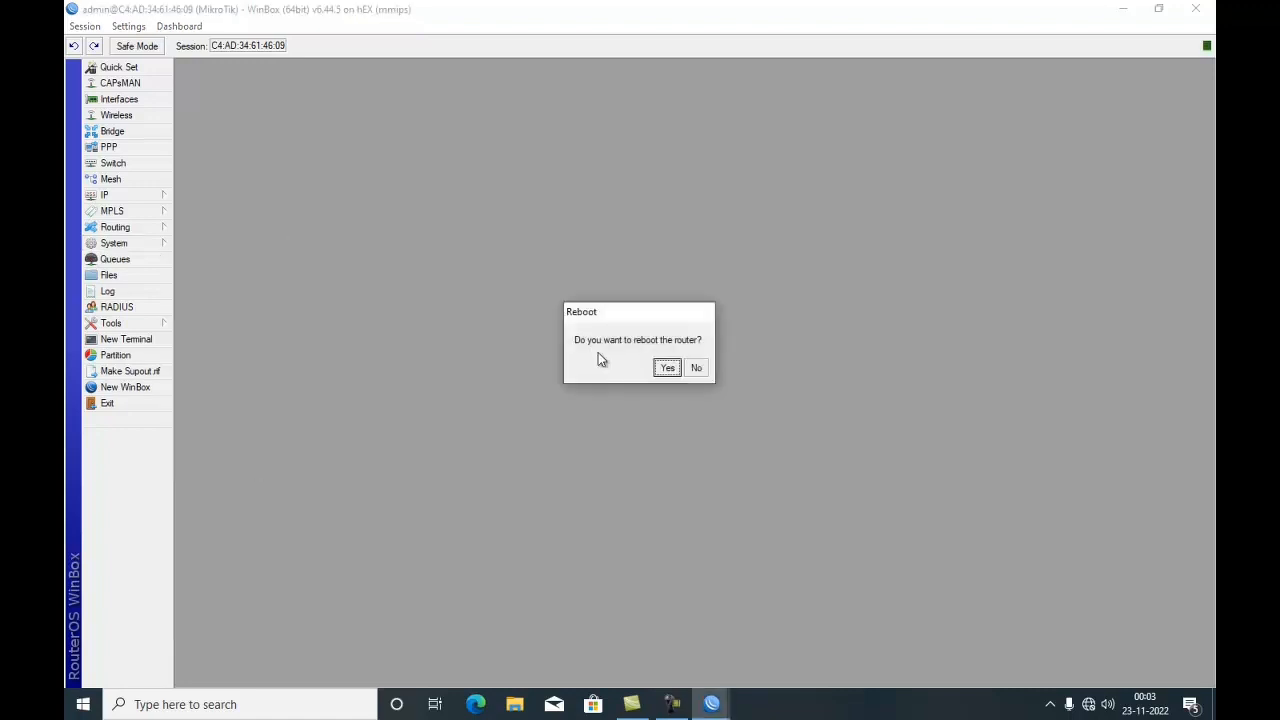
pyautogui.click(667, 369)
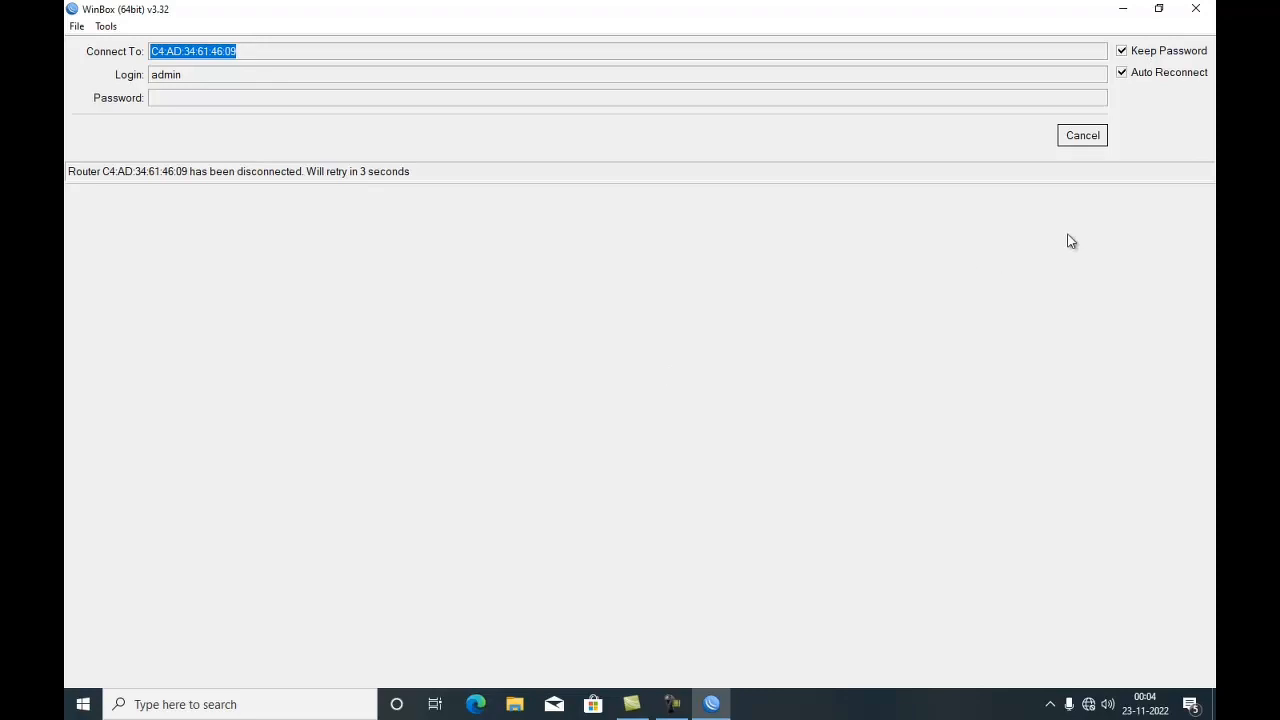
# - Reconnect to the router by refreshing neighbors and connecting to 192.168.22.1 as admin
pyautogui.click(1078, 136)
pyautogui.click(123, 229)
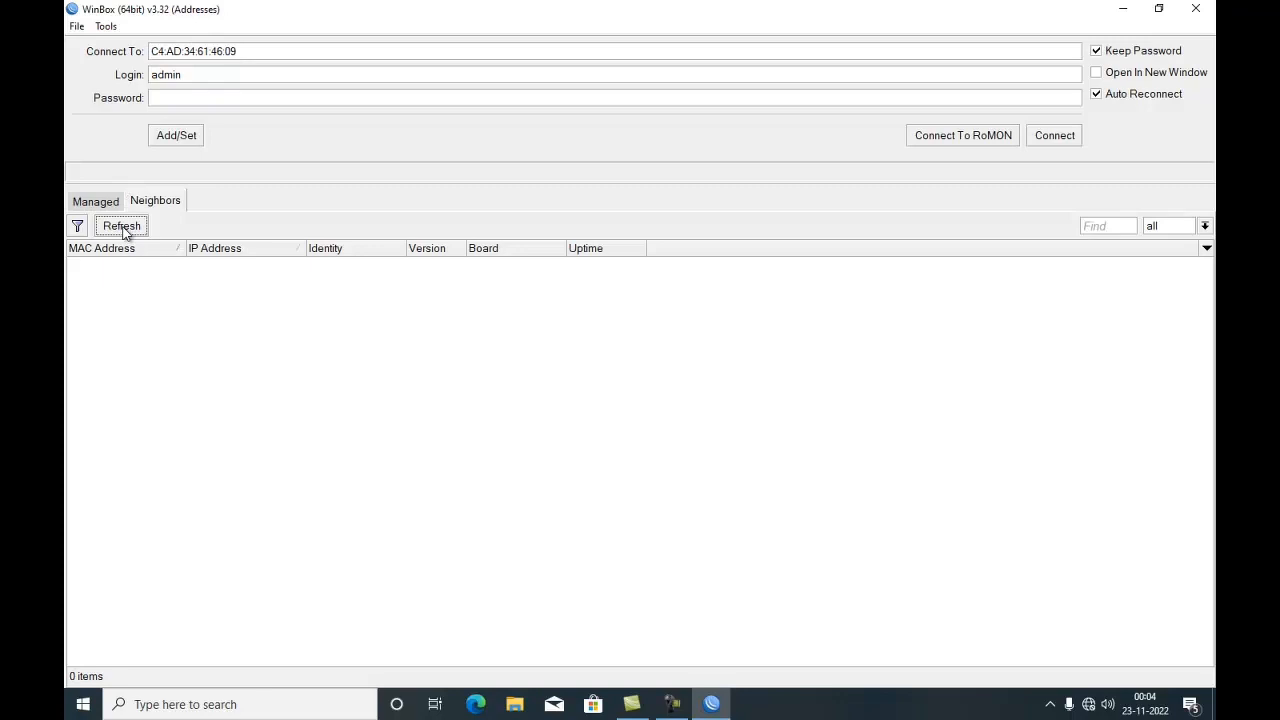
pyautogui.click(122, 228)
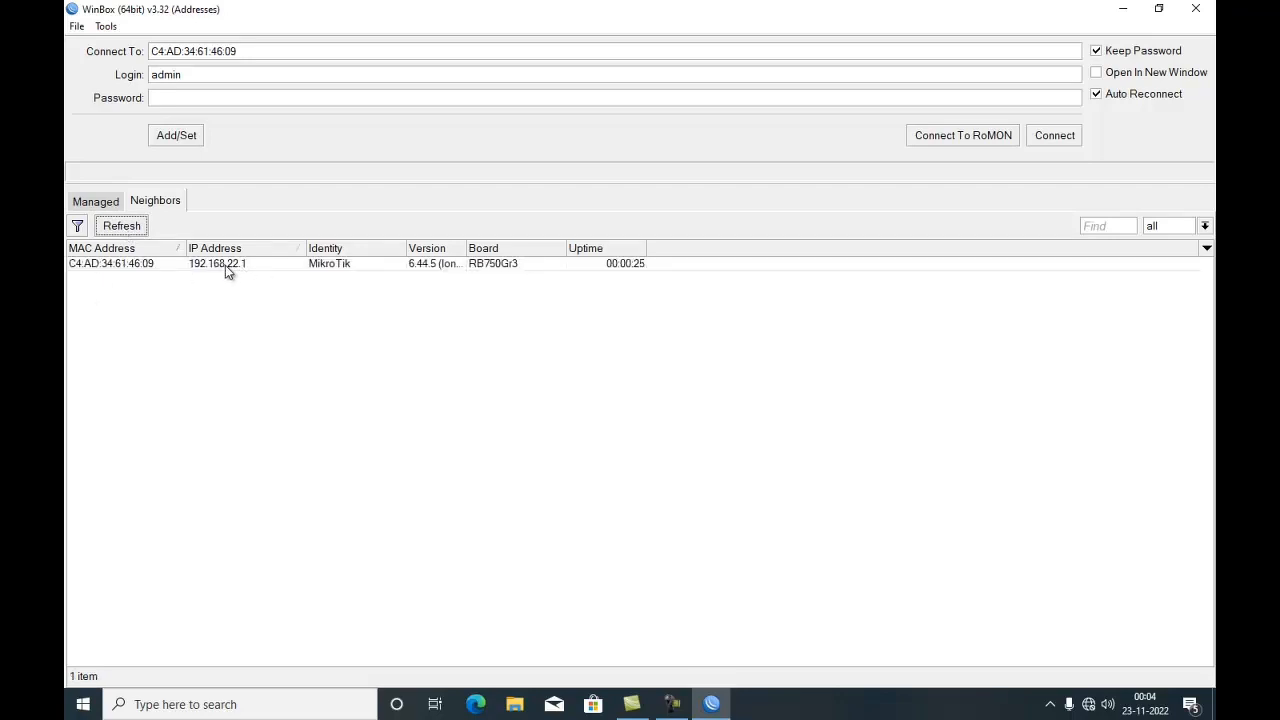
pyautogui.click(230, 268)
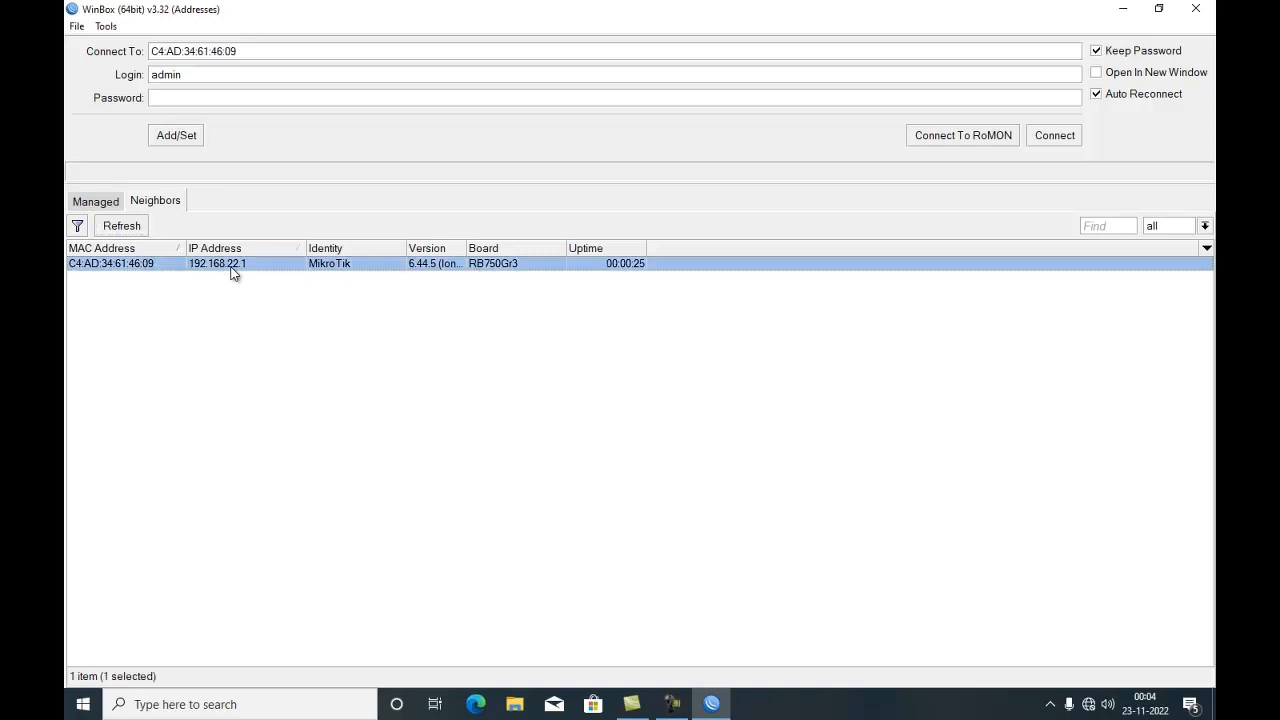
pyautogui.click(1057, 134)
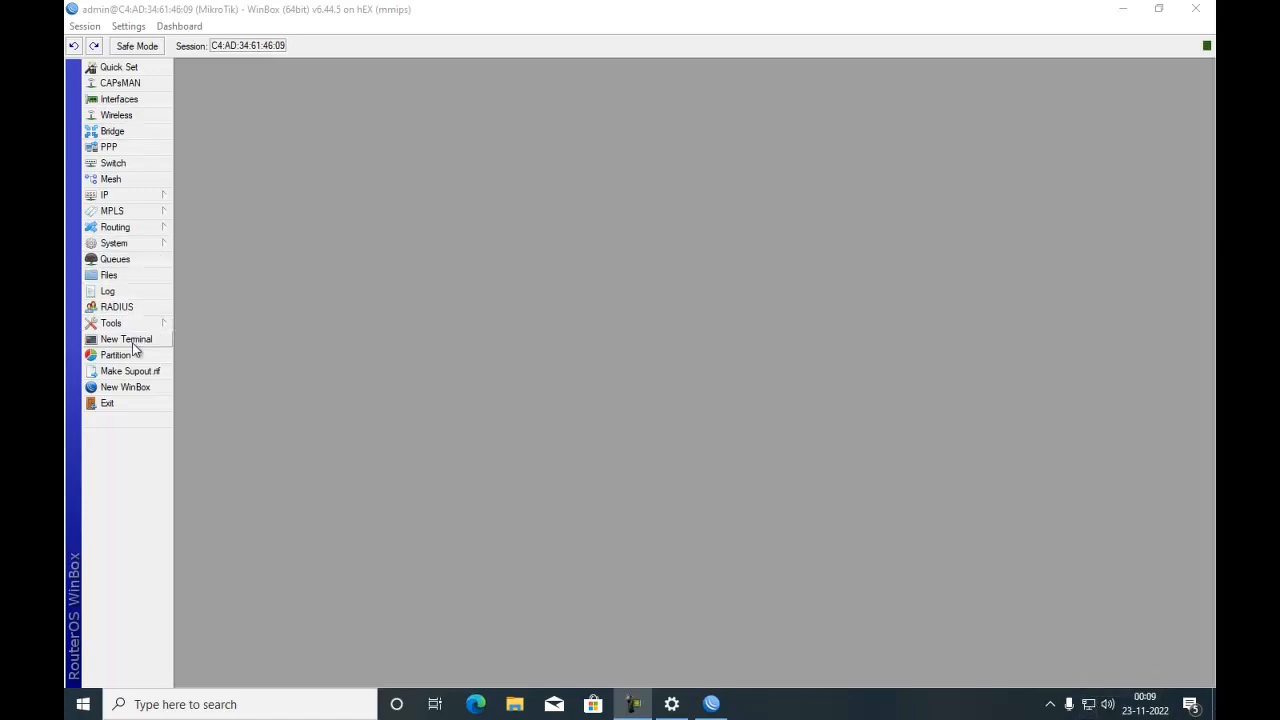
# - Open a new terminal, ping google.com to test internet access, and close the terminal
pyautogui.click(93, 340)
pyautogui.write('ping google.com')
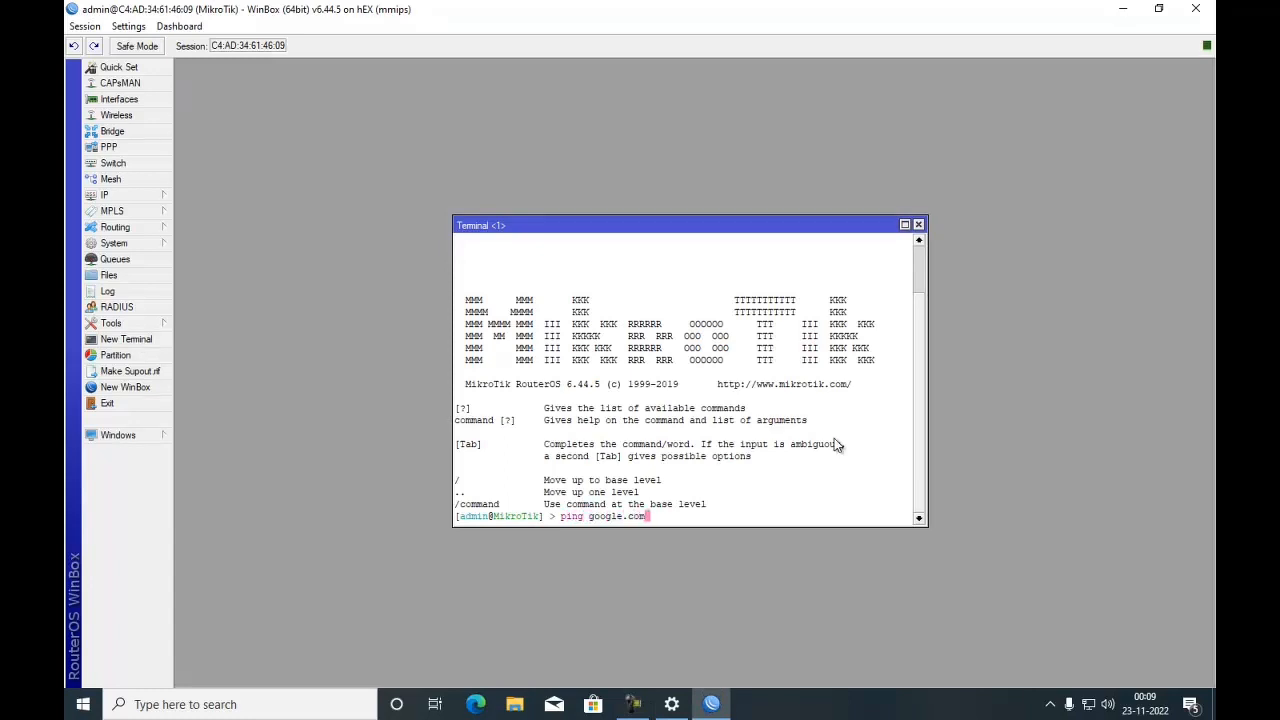
pyautogui.press('Return')
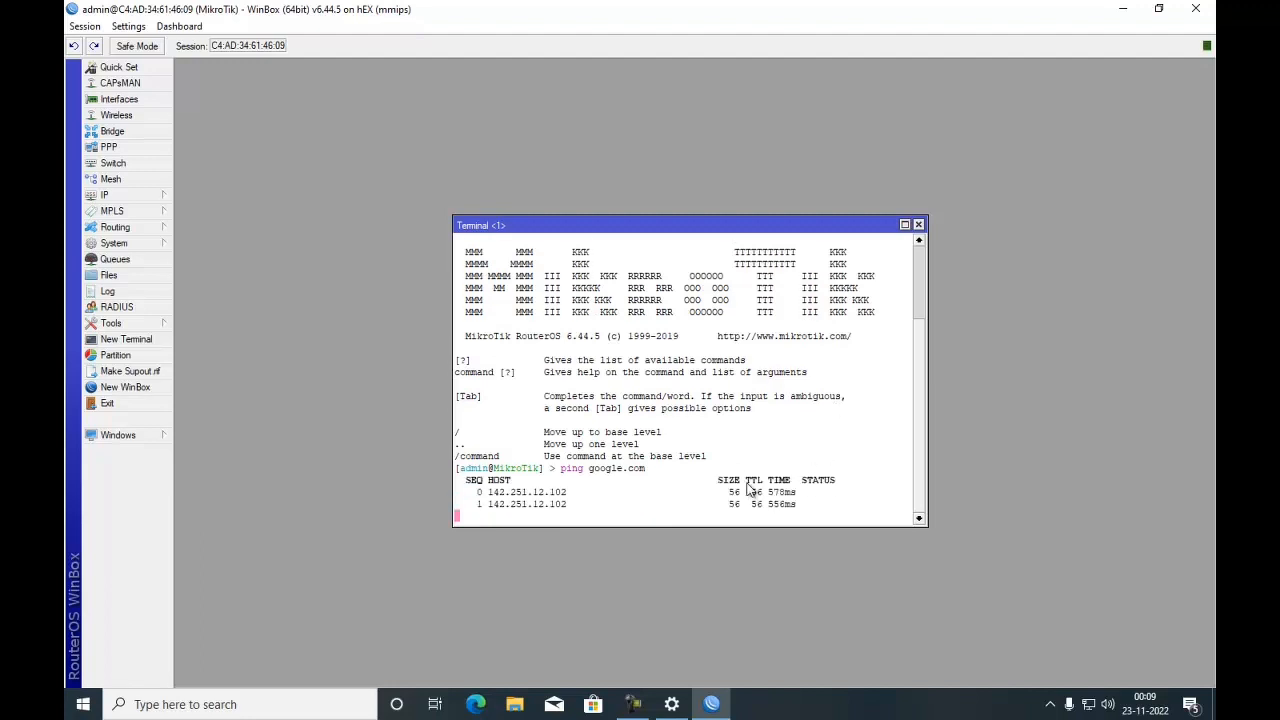
pyautogui.click(918, 226)
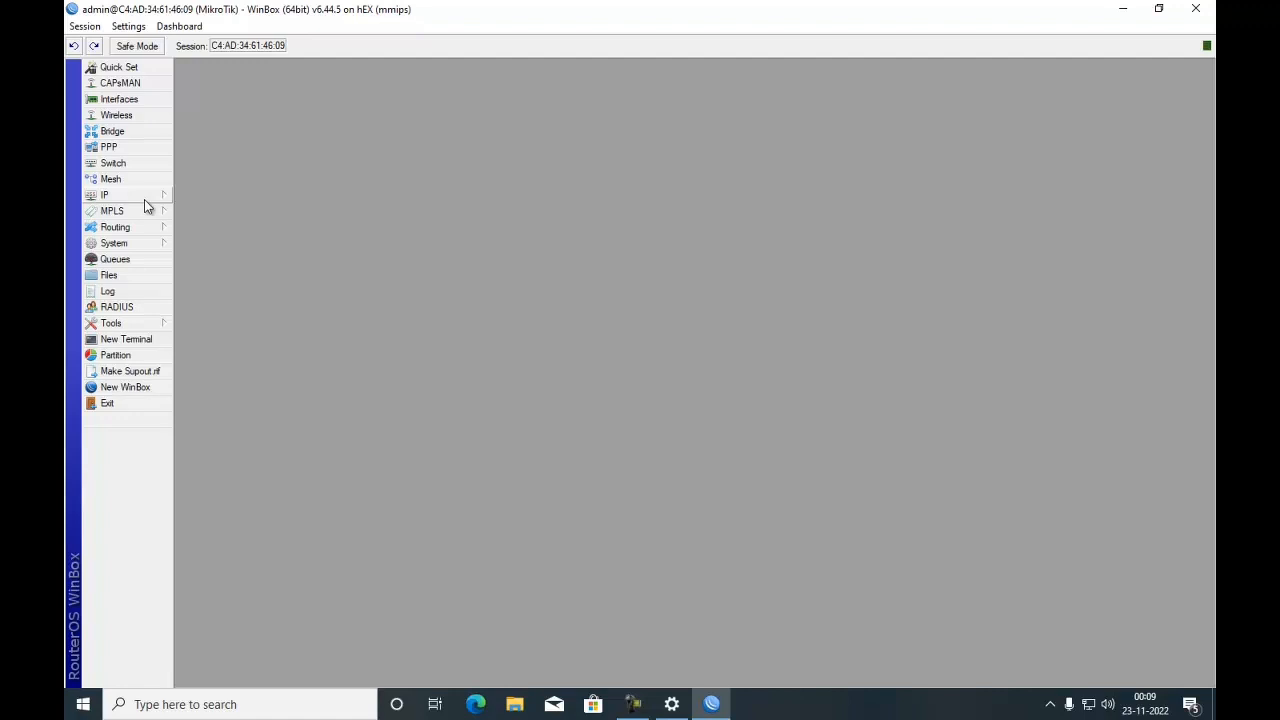
# - Enable the SNTP client with server DNS name id.pool.ntp.org, apply, and close the window
pyautogui.click(145, 243)
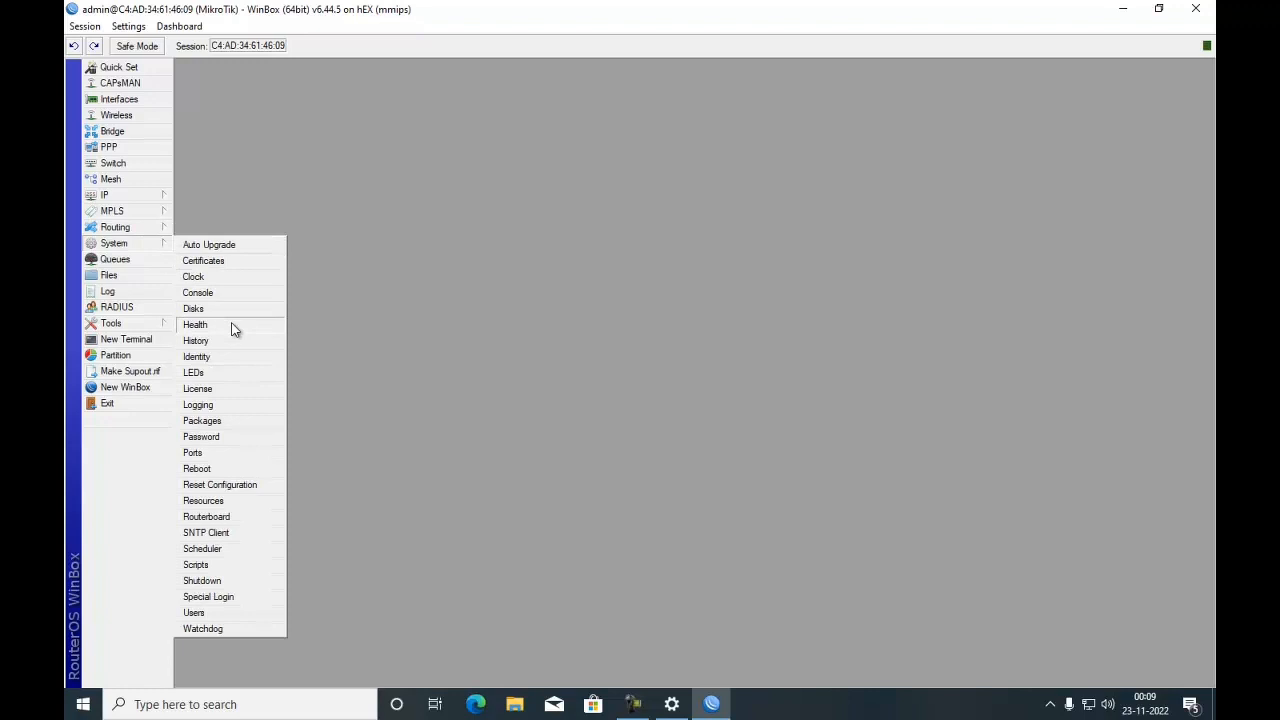
pyautogui.click(212, 533)
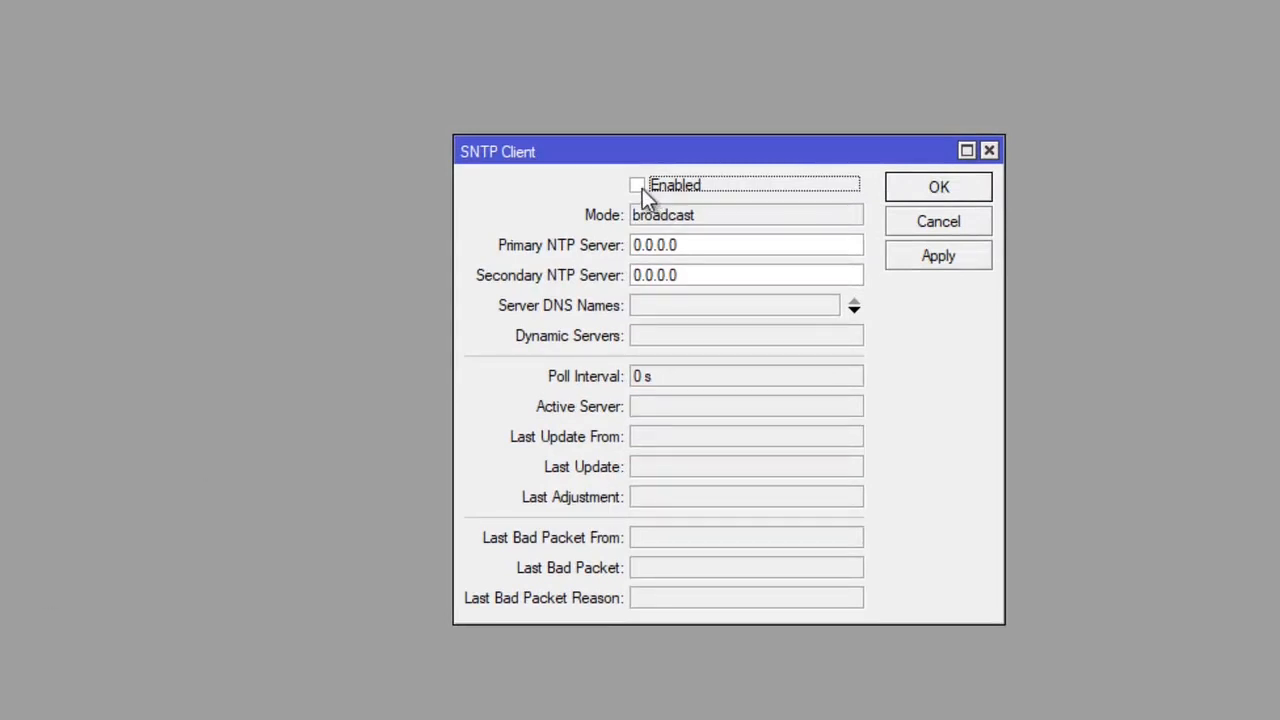
pyautogui.click(659, 309)
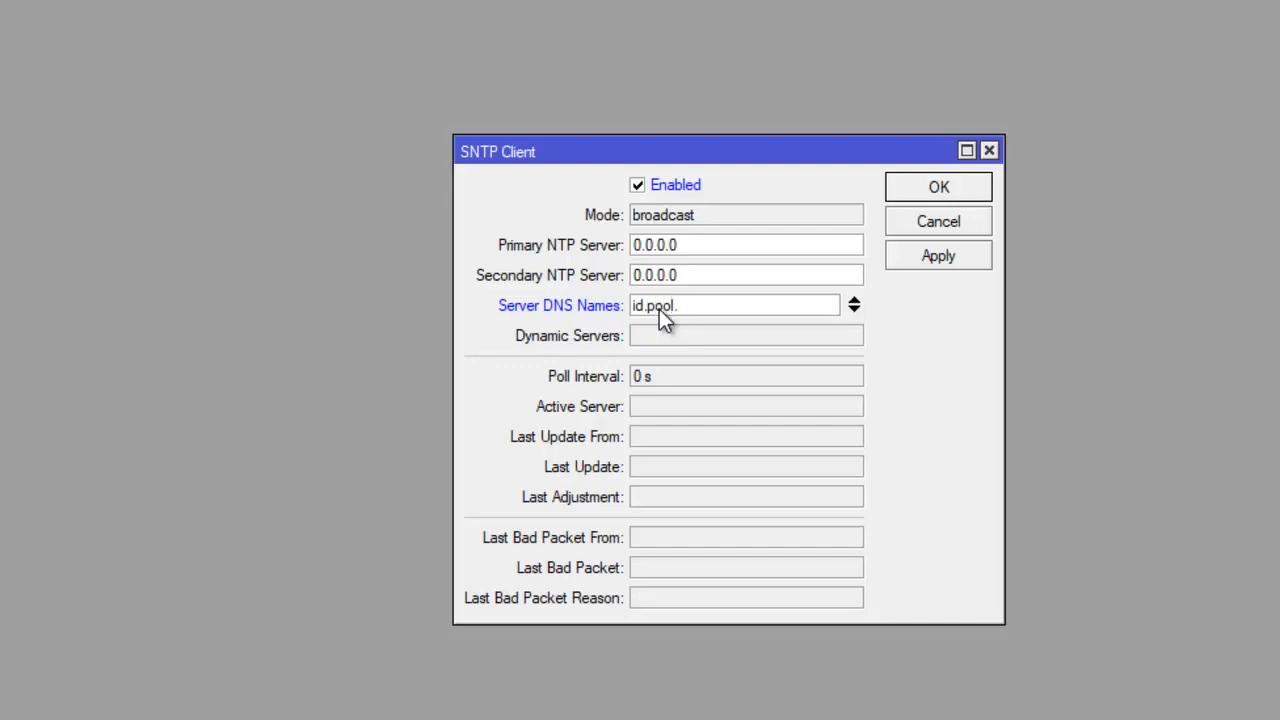
pyautogui.write('p.org')
pyautogui.click(939, 262)
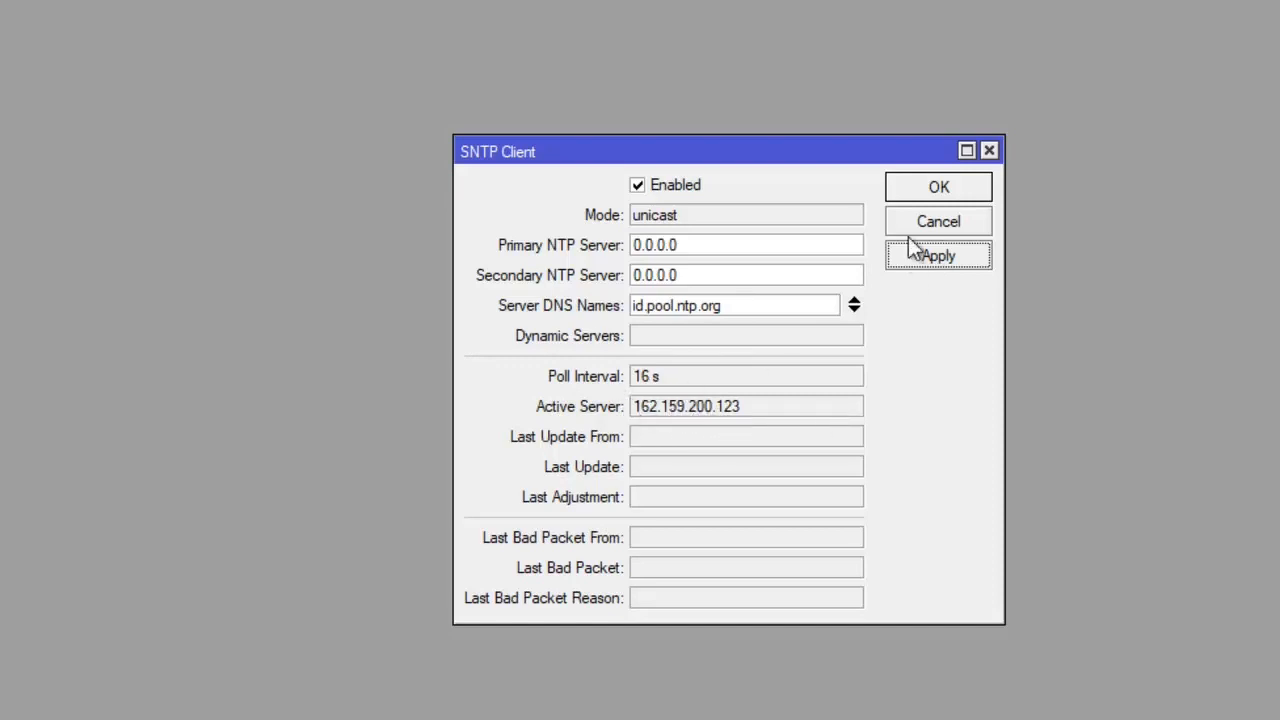
pyautogui.click(902, 198)
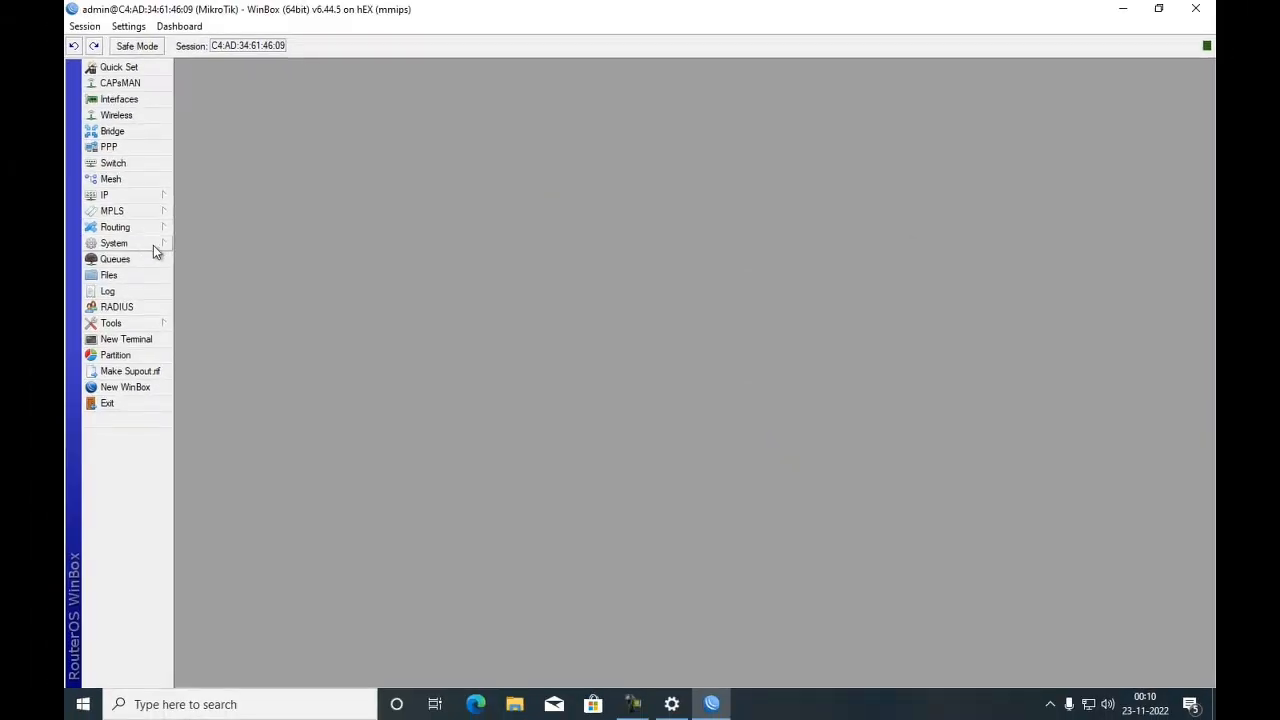
# - Set the router clock's time zone to Asia/Makassar, apply, and close the Clock window
pyautogui.moveTo(153, 245)
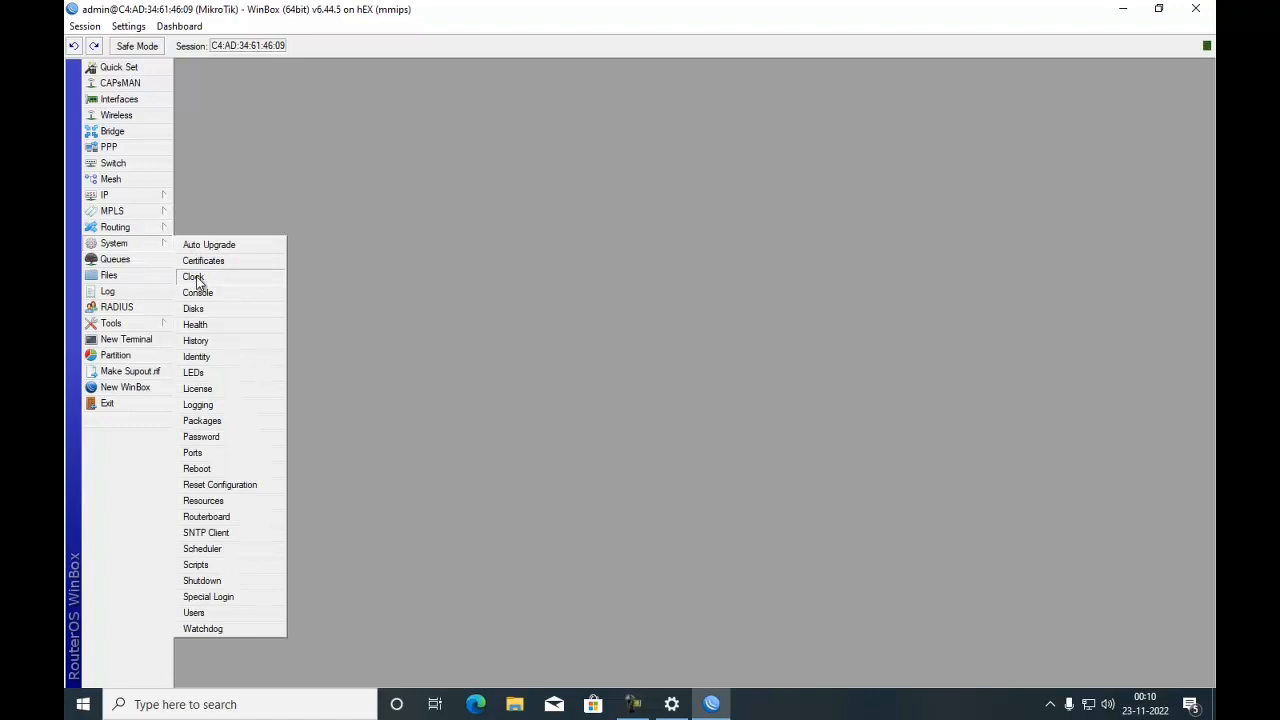
pyautogui.click(194, 277)
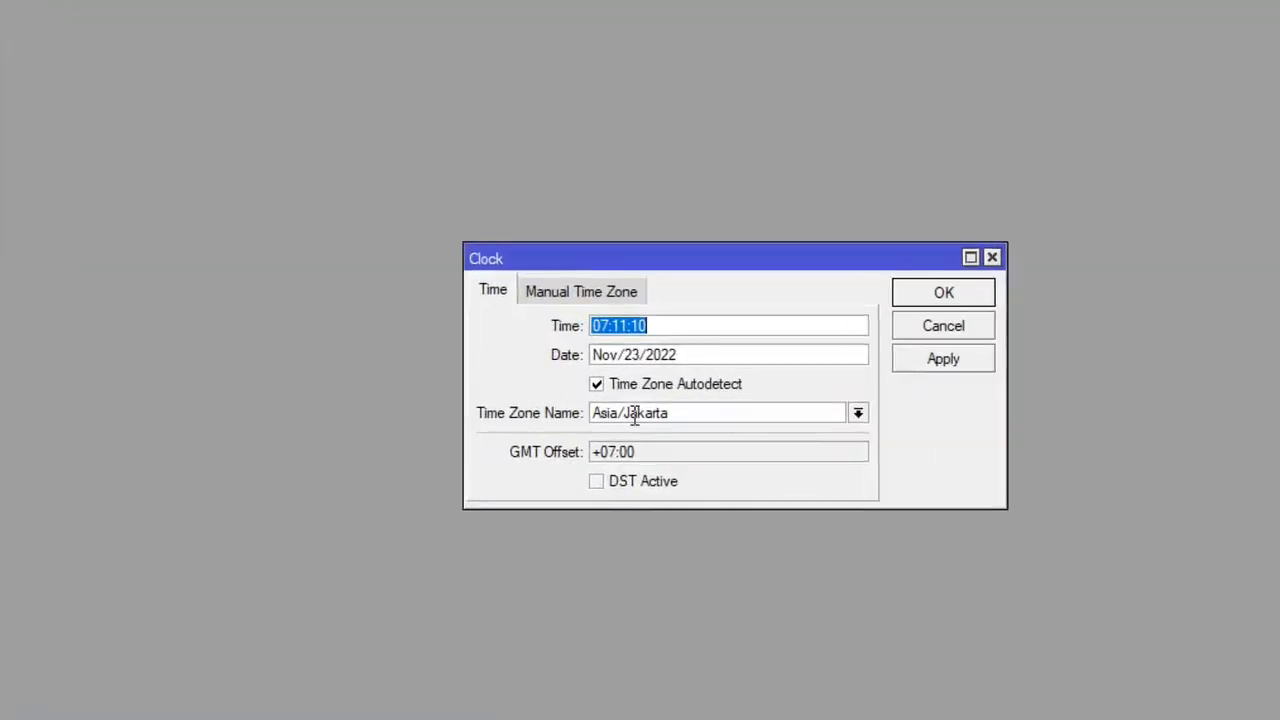
pyautogui.click(858, 414)
pyautogui.scroll(-6, 749, 540)
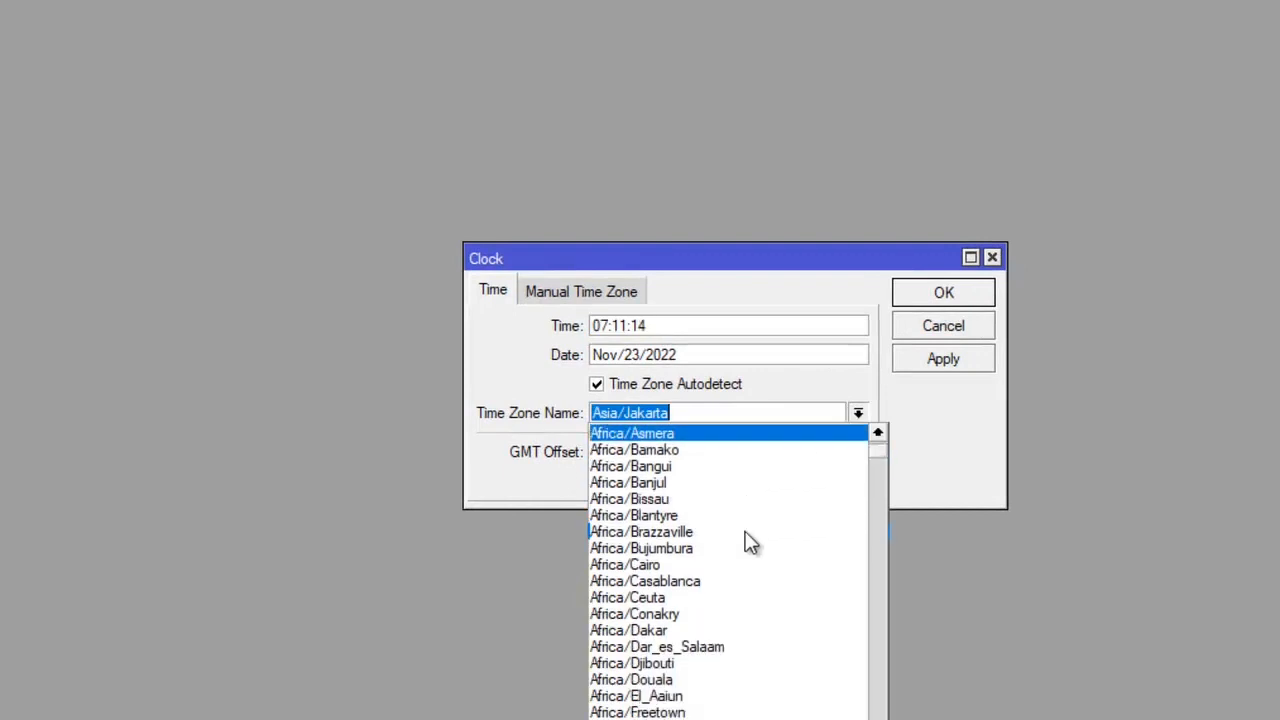
pyautogui.moveTo(877, 468); pyautogui.dragTo(890, 576)
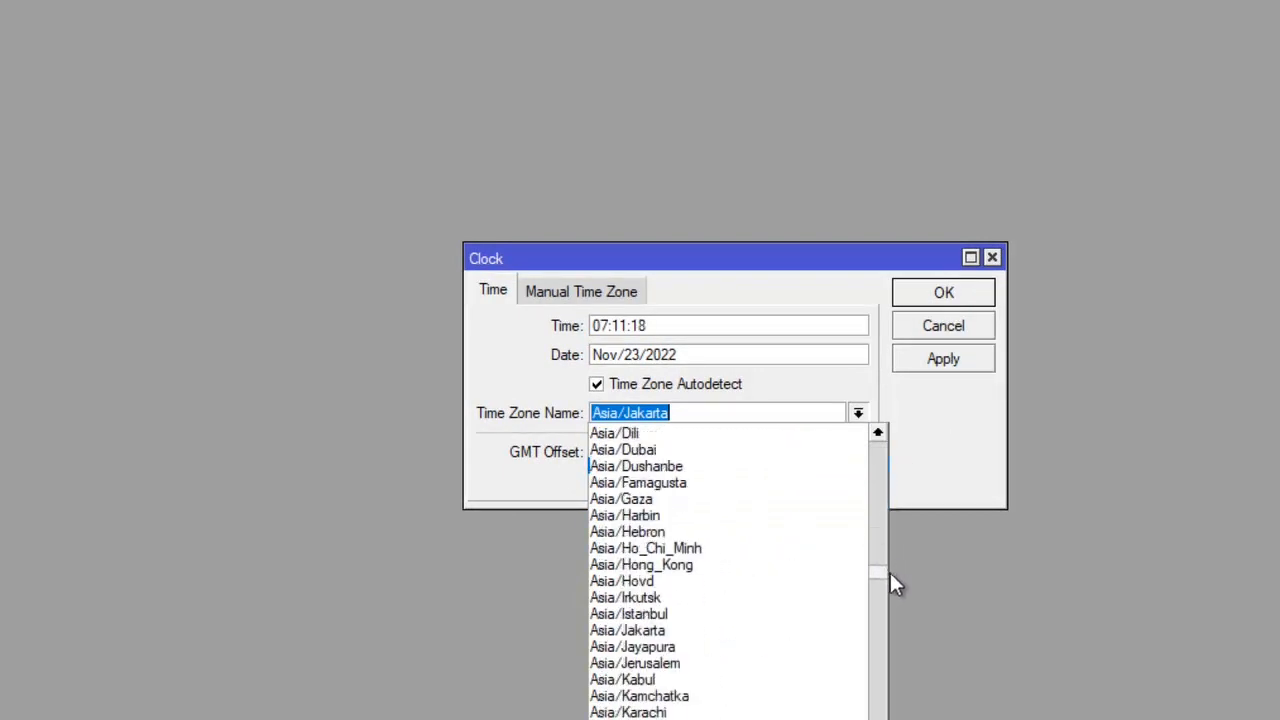
pyautogui.scroll(-4, 673, 632)
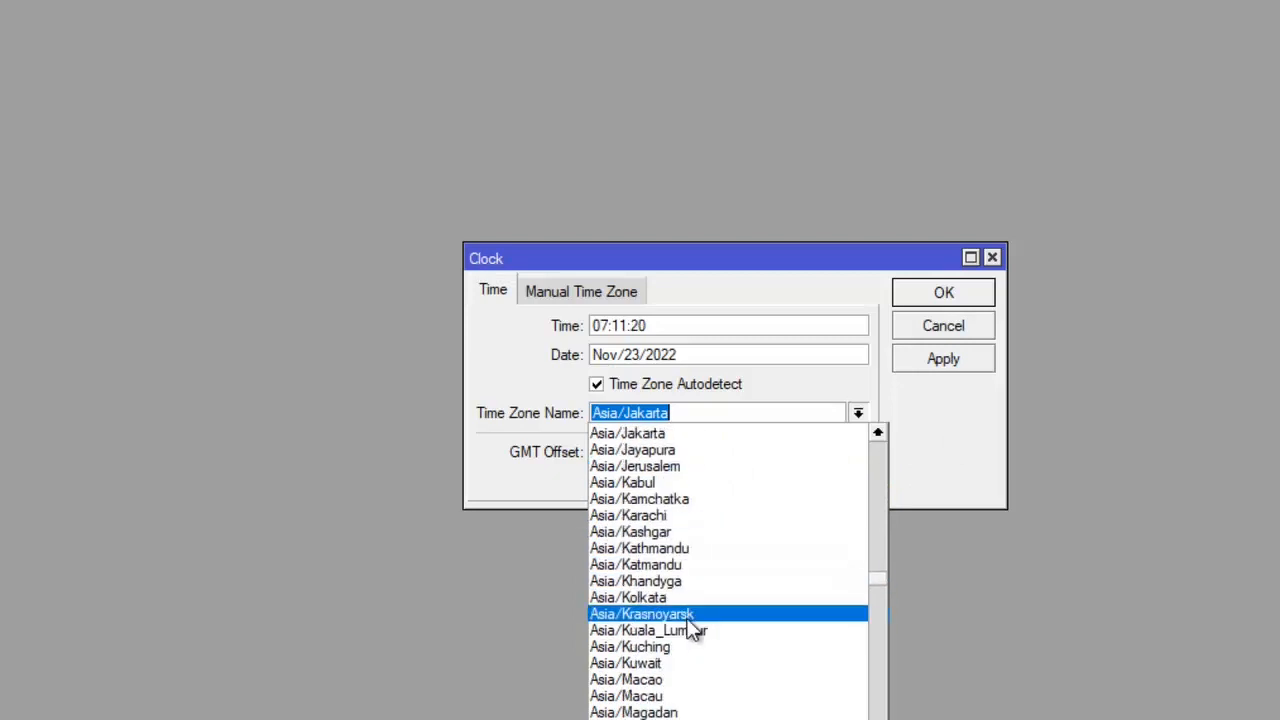
pyautogui.click(680, 719)
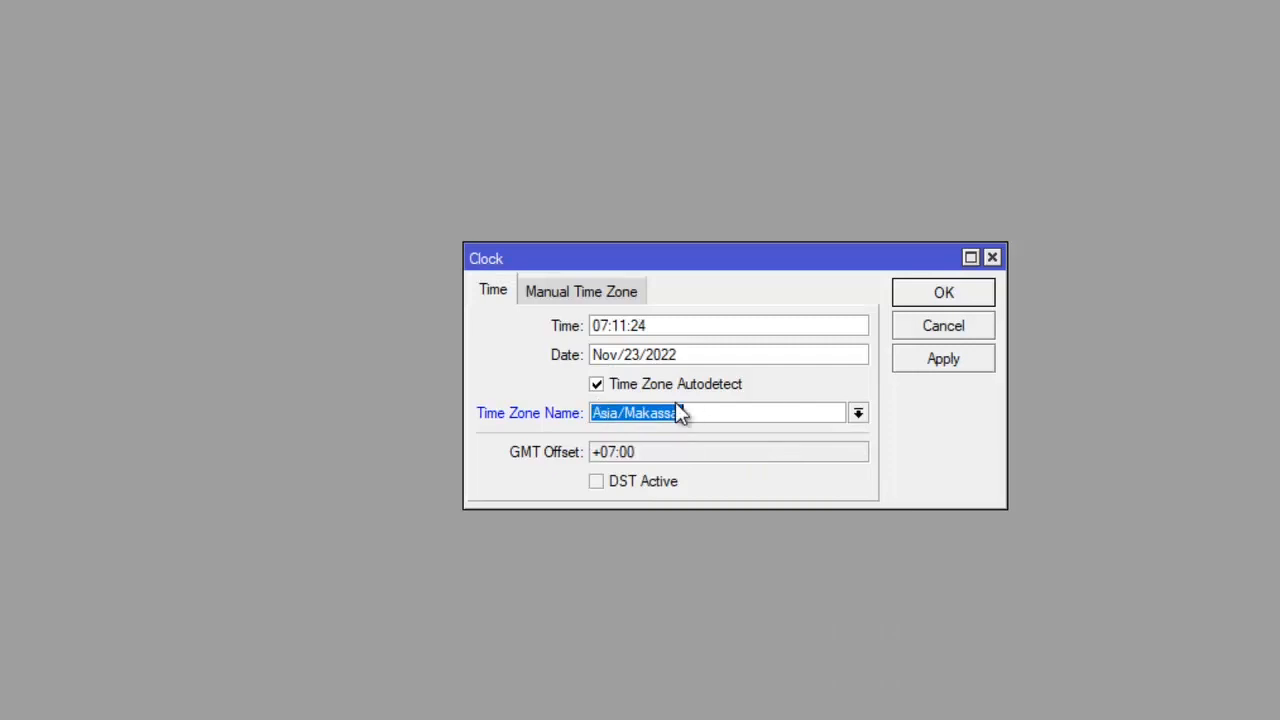
pyautogui.click(932, 352)
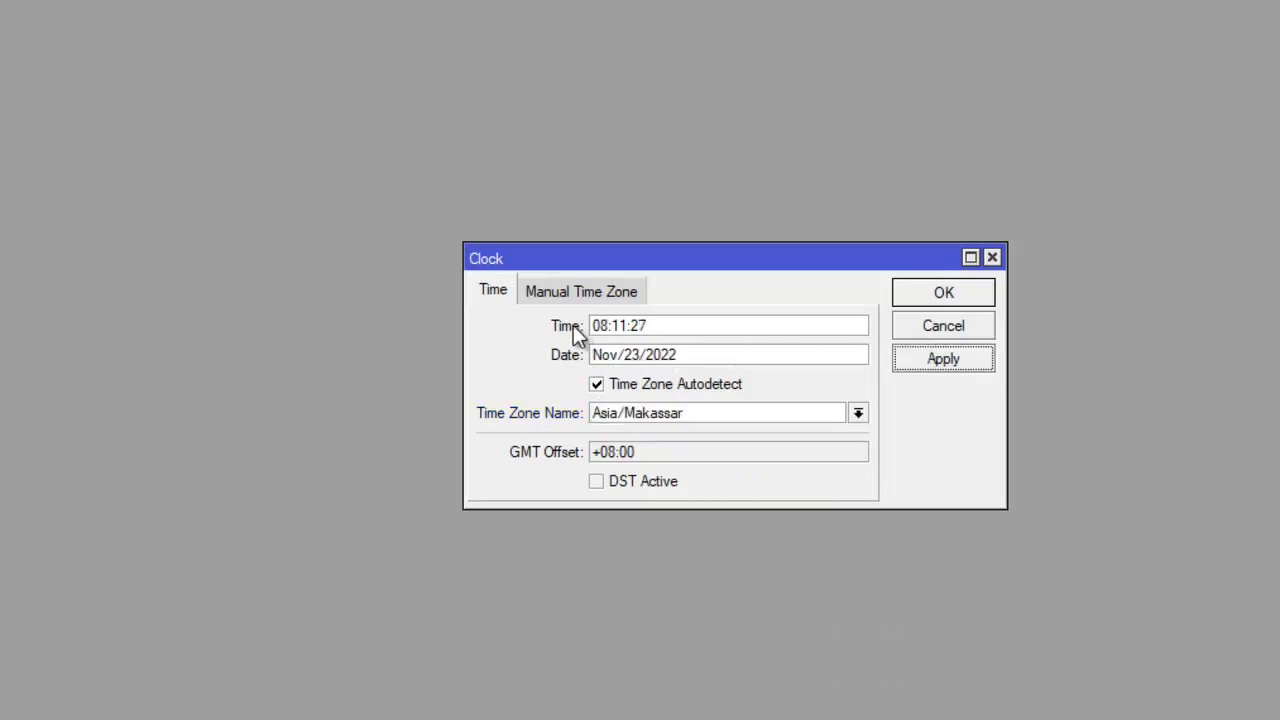
pyautogui.click(916, 298)
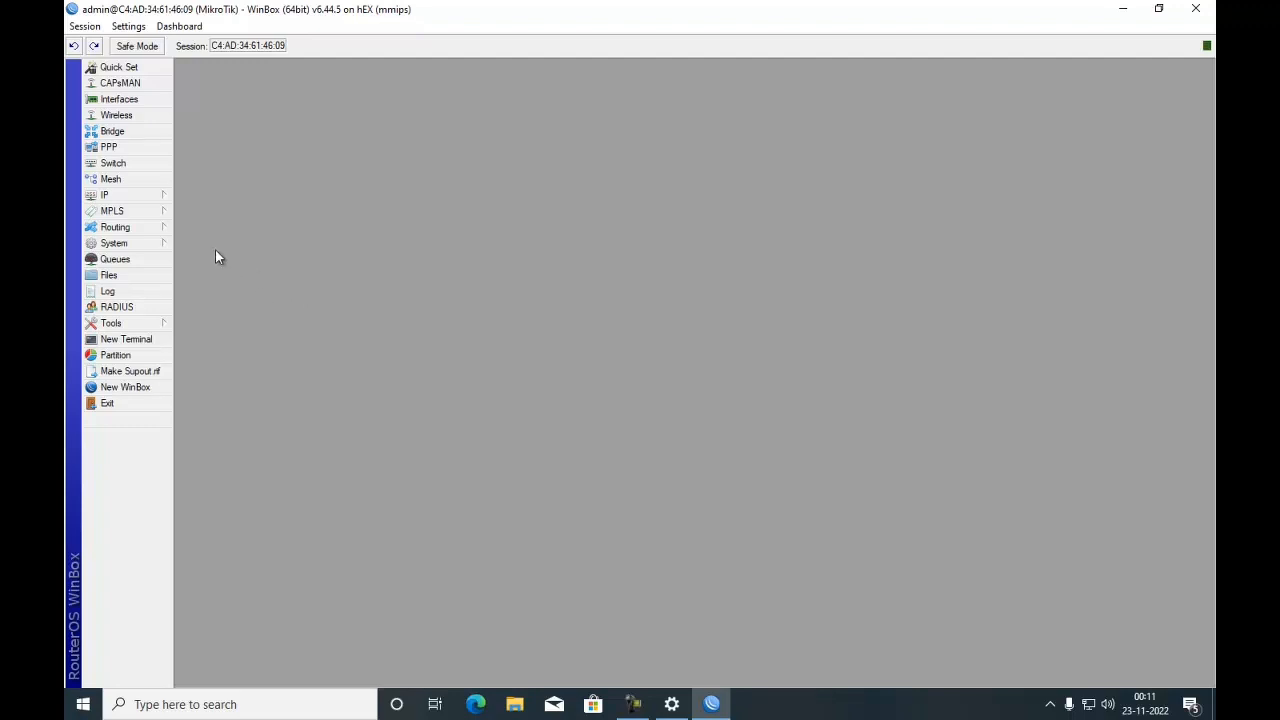
# - Open the Hotspot servers list and start Hotspot Setup on interface ether3_Hotspot
pyautogui.click(112, 196)
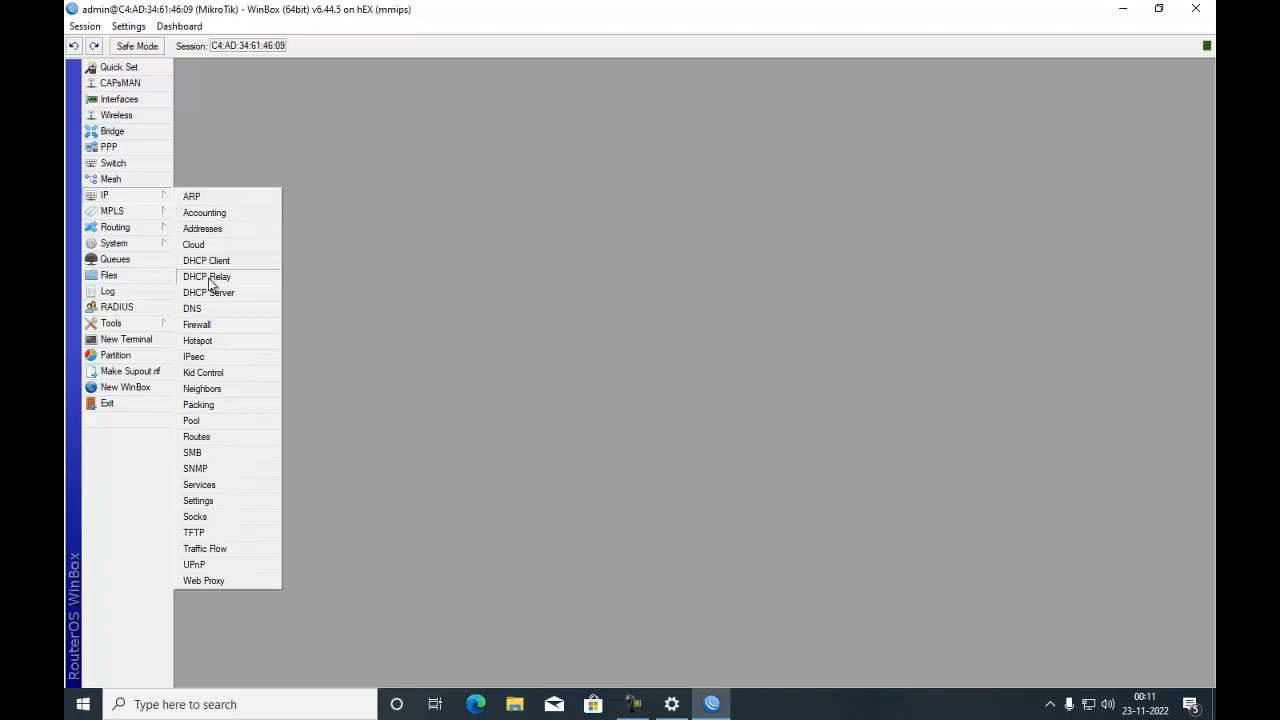
pyautogui.click(208, 340)
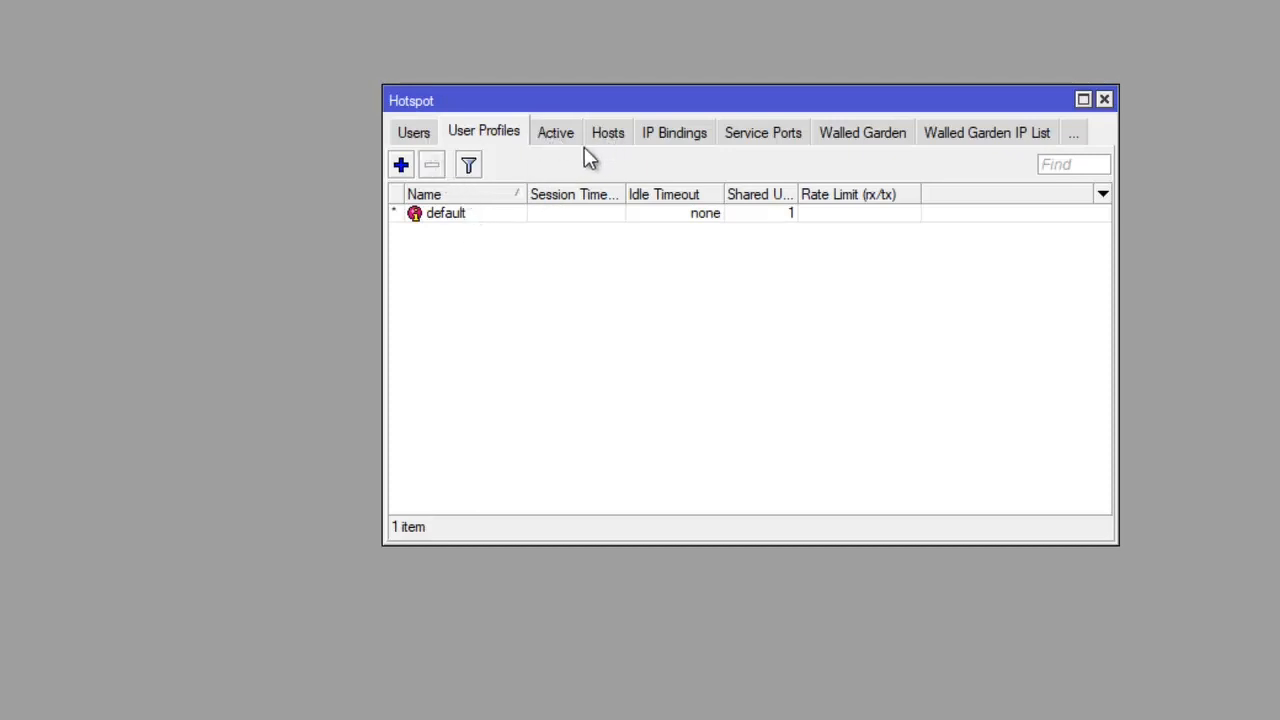
pyautogui.click(424, 138)
pyautogui.click(426, 140)
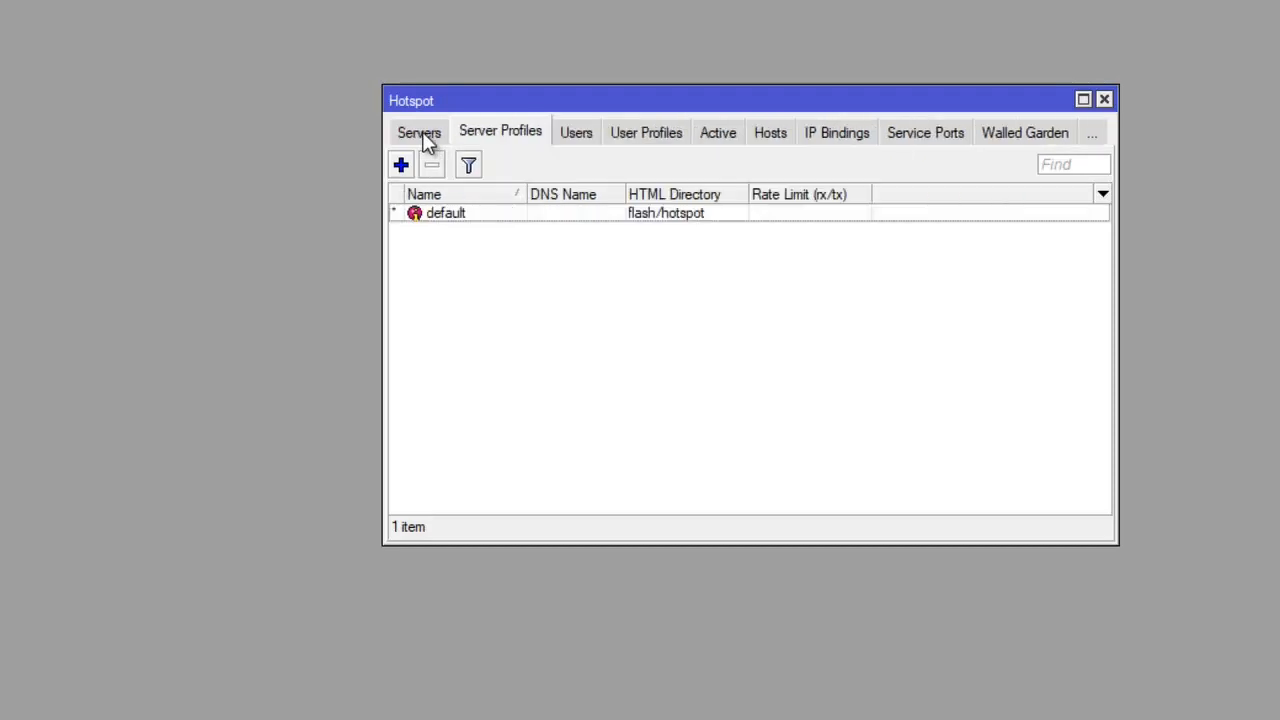
pyautogui.click(424, 138)
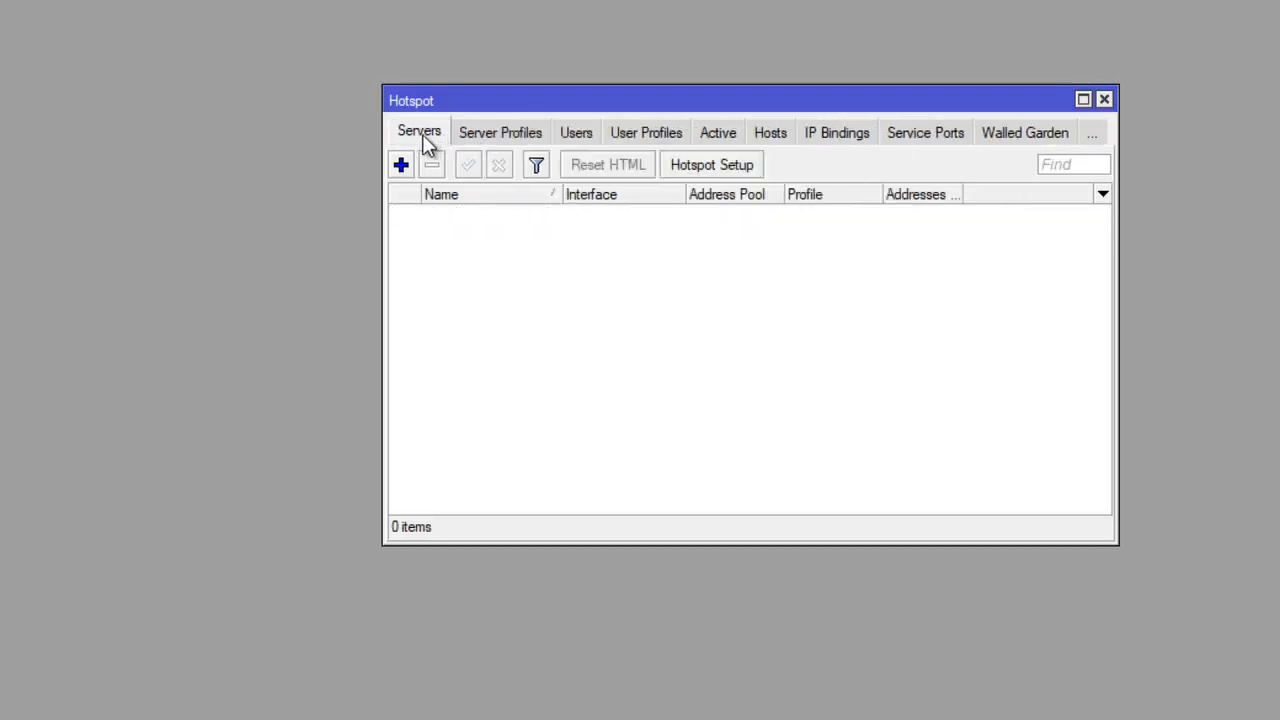
pyautogui.click(719, 167)
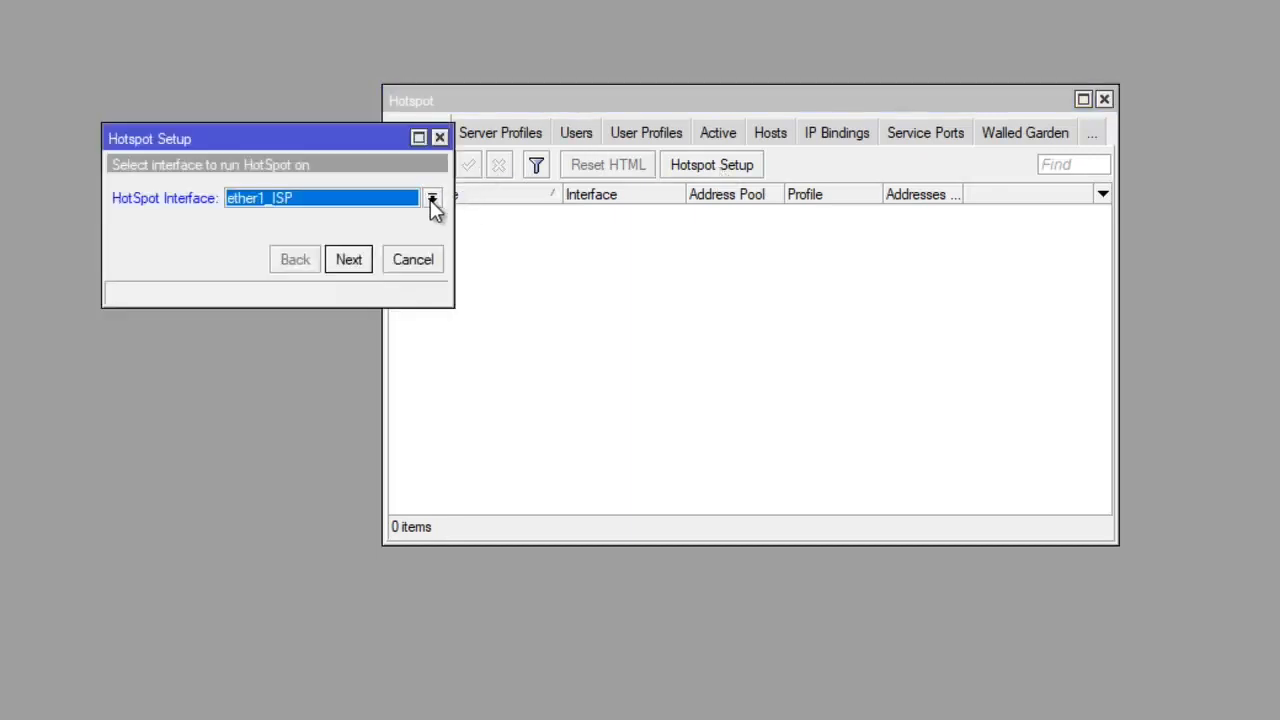
pyautogui.click(431, 199)
pyautogui.click(375, 255)
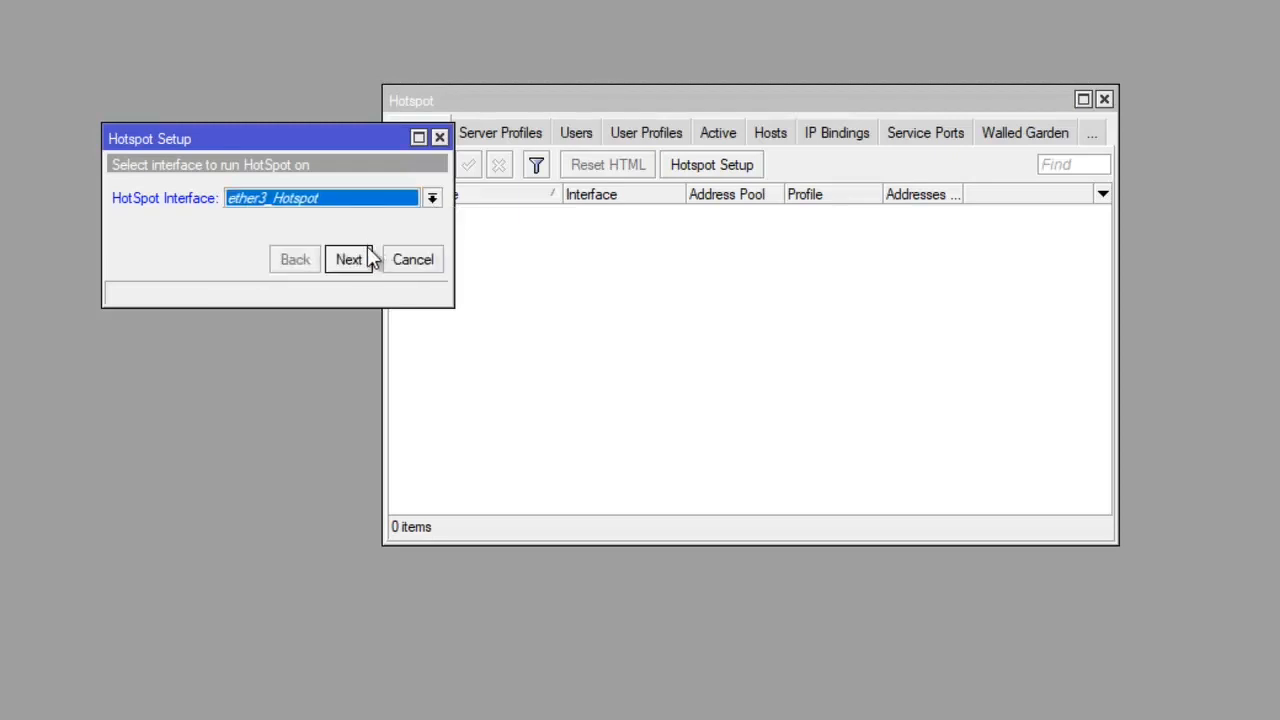
pyautogui.click(360, 259)
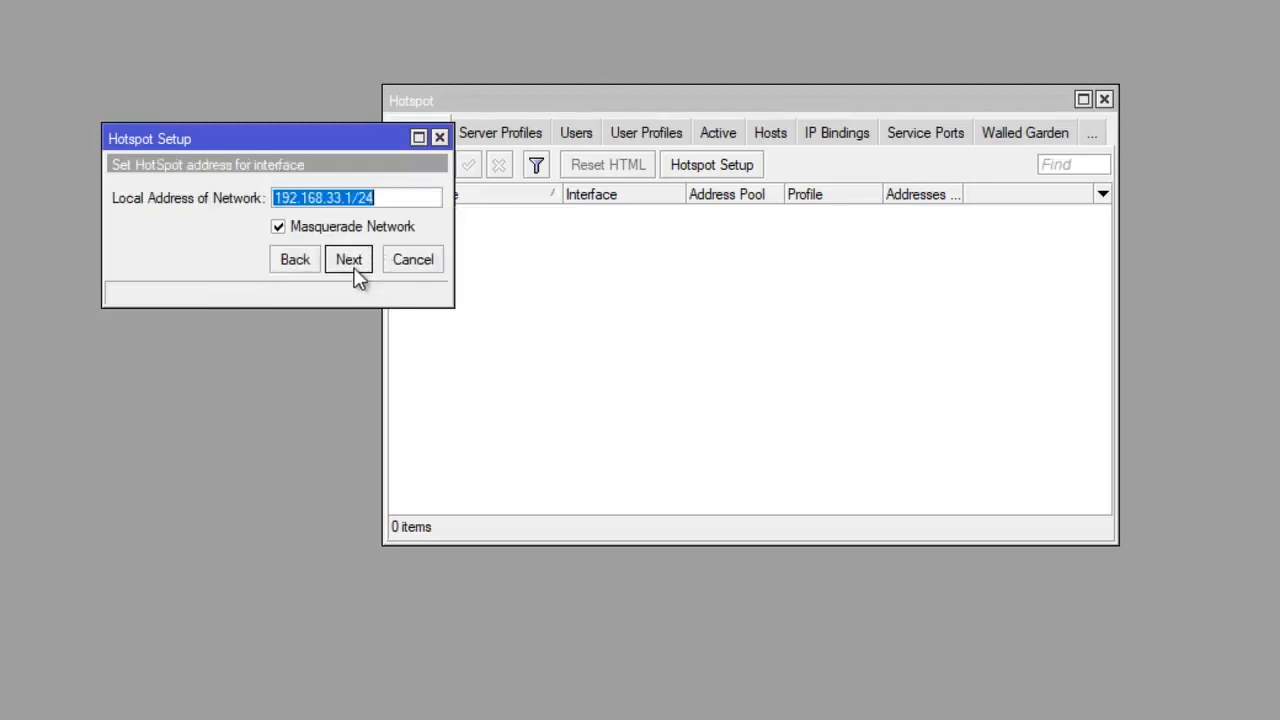
# - Keep local address 192.168.33.1/24 with masquerade and set the address pool to 192.168.33.10-192.168.33.254
pyautogui.click(355, 264)
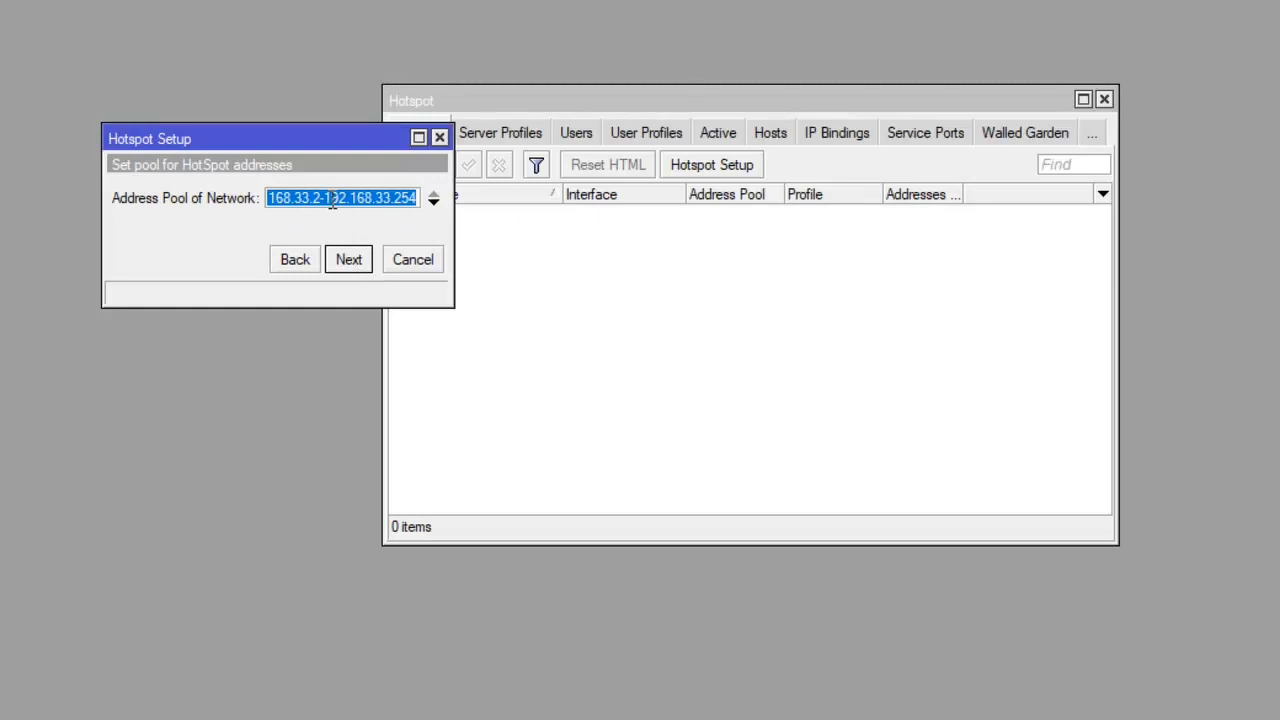
pyautogui.click(325, 197)
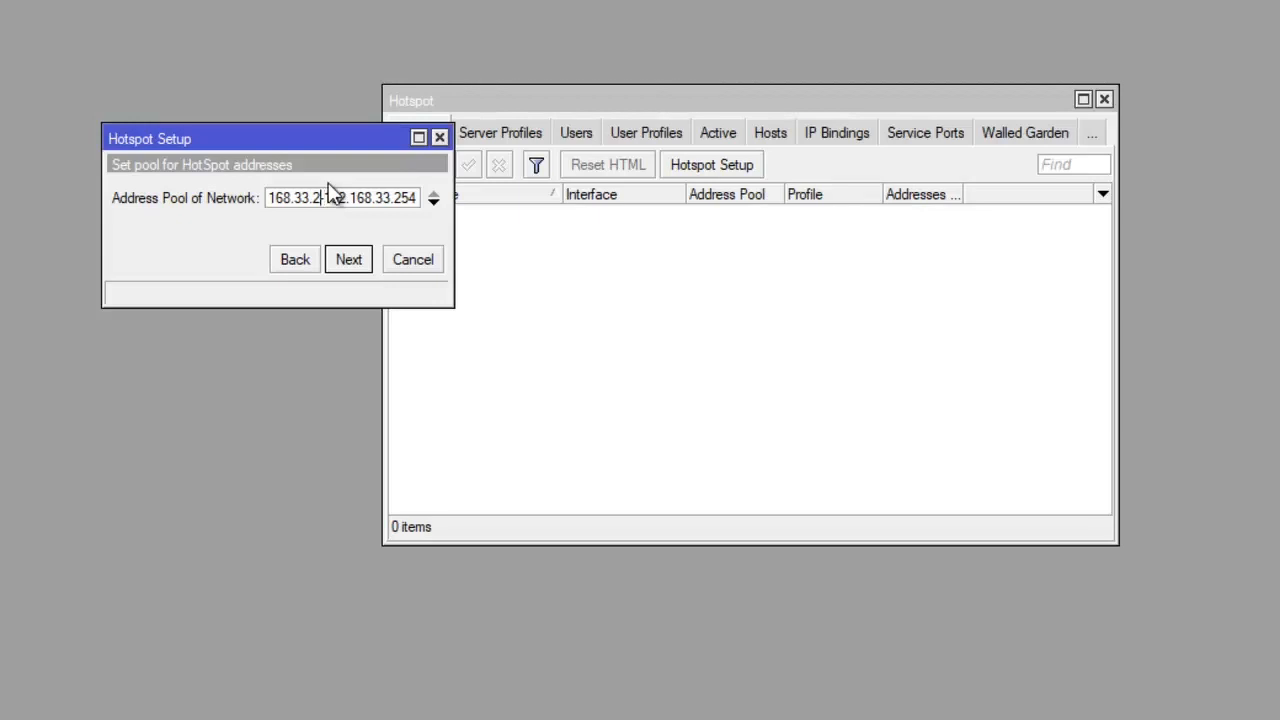
pyautogui.press('BackSpace')
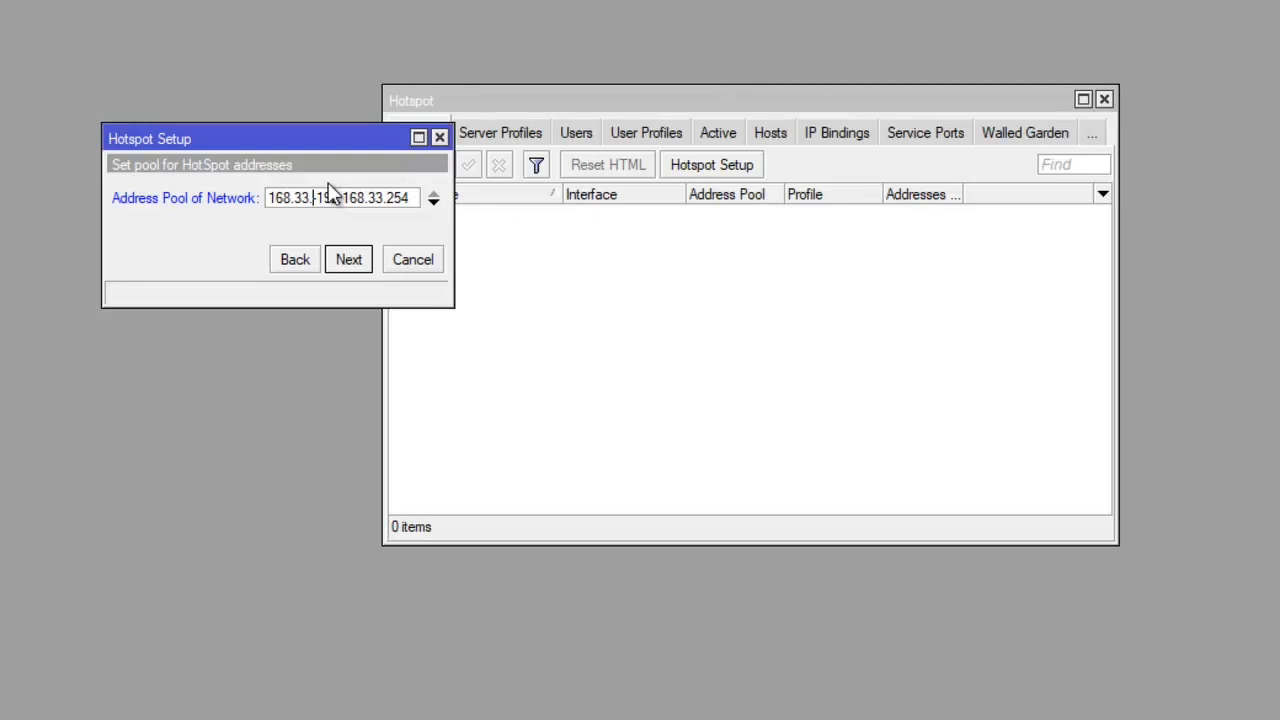
pyautogui.write('10')
pyautogui.click(349, 263)
pyautogui.click(349, 261)
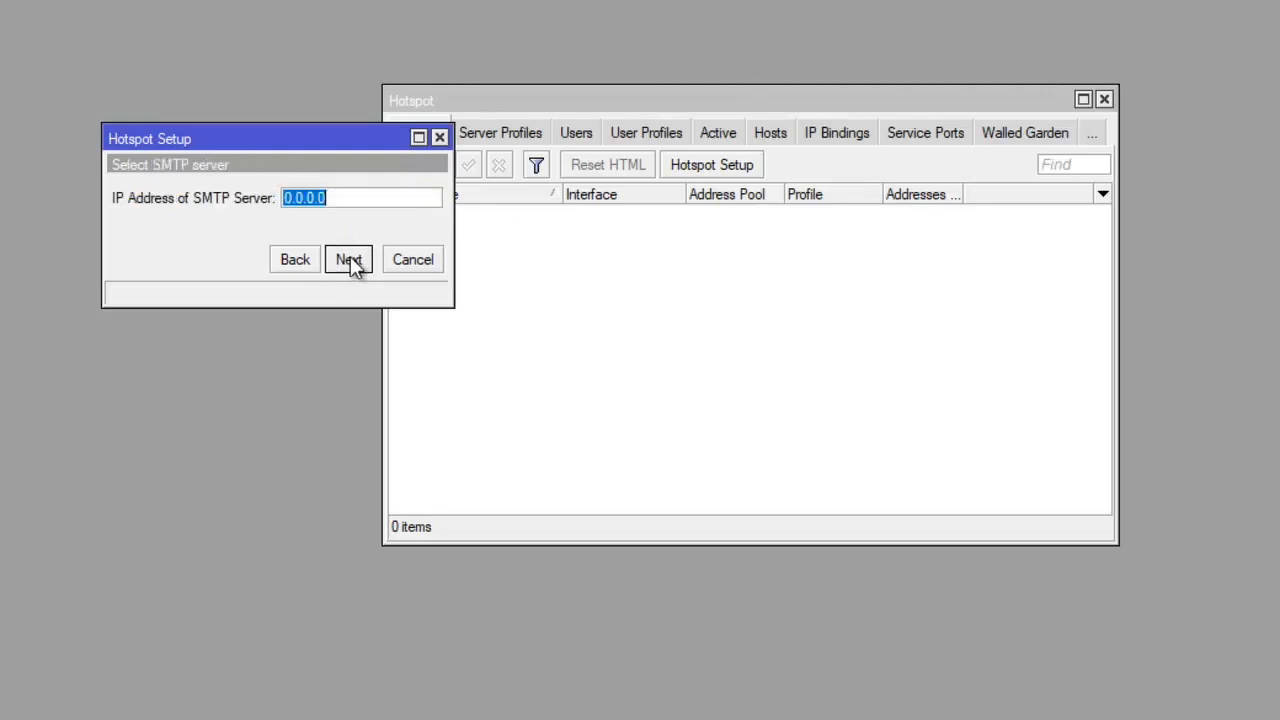
pyautogui.click(349, 261)
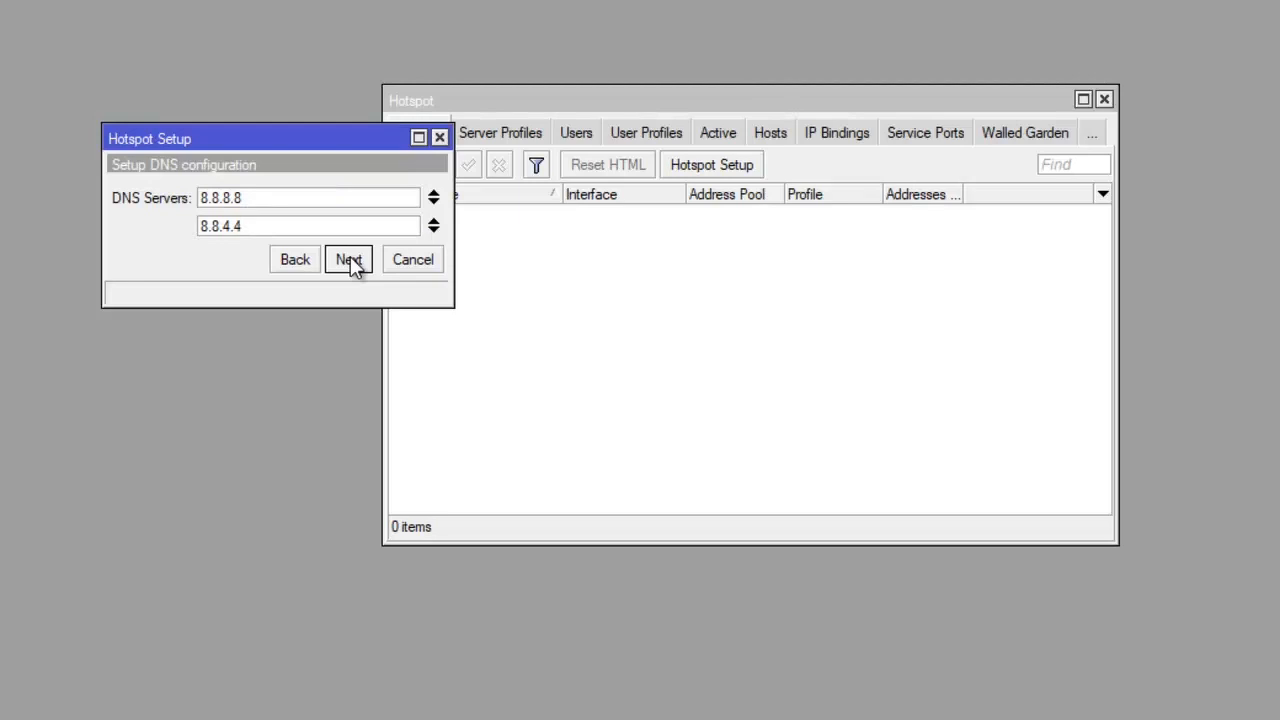
pyautogui.click(350, 259)
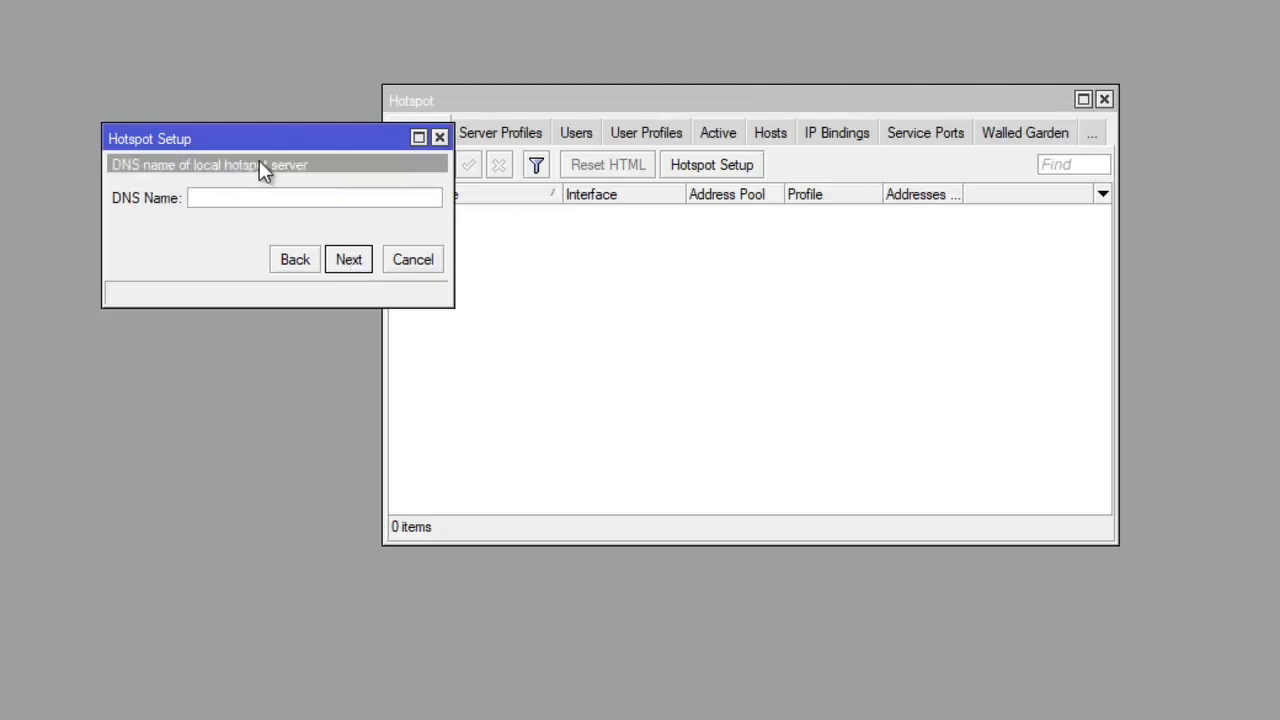
pyautogui.write('www')
pyautogui.write('tkjgembira.com')
pyautogui.click(348, 260)
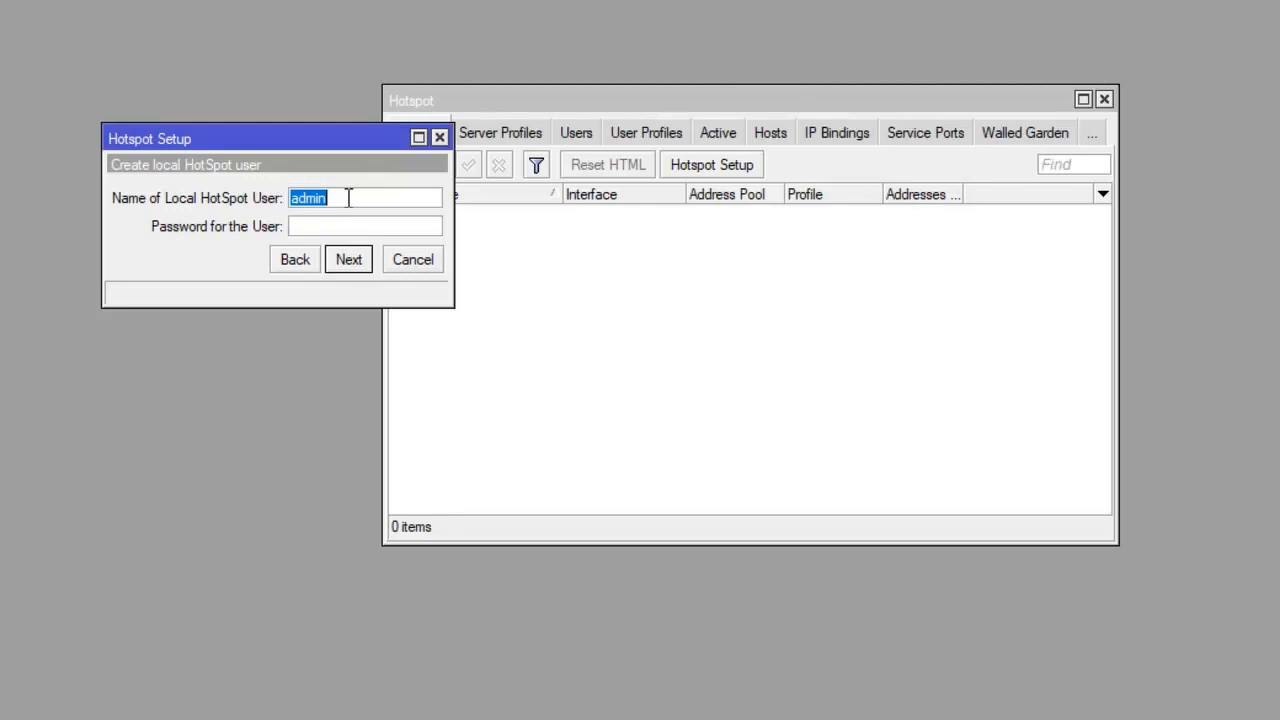
# - Create the local hotspot user siswa, enter the user's password, and finish the setup
pyautogui.write('siswa')
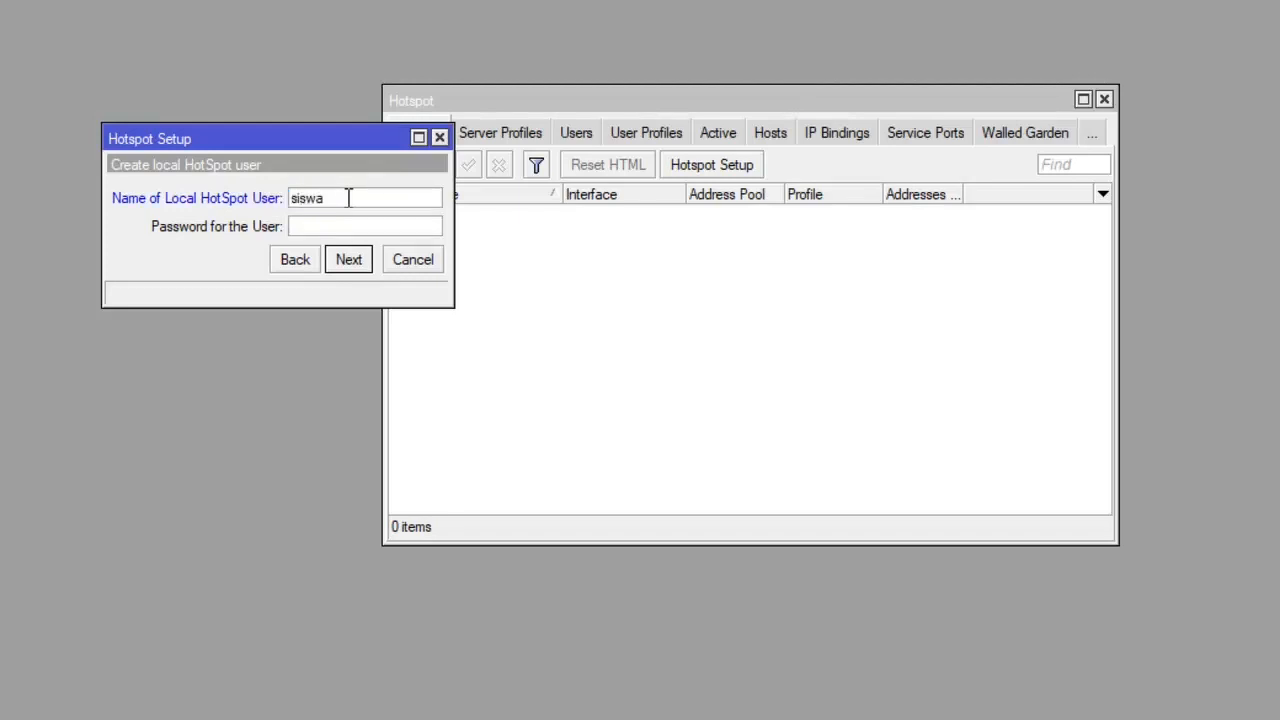
pyautogui.click(345, 229)
pyautogui.click(358, 260)
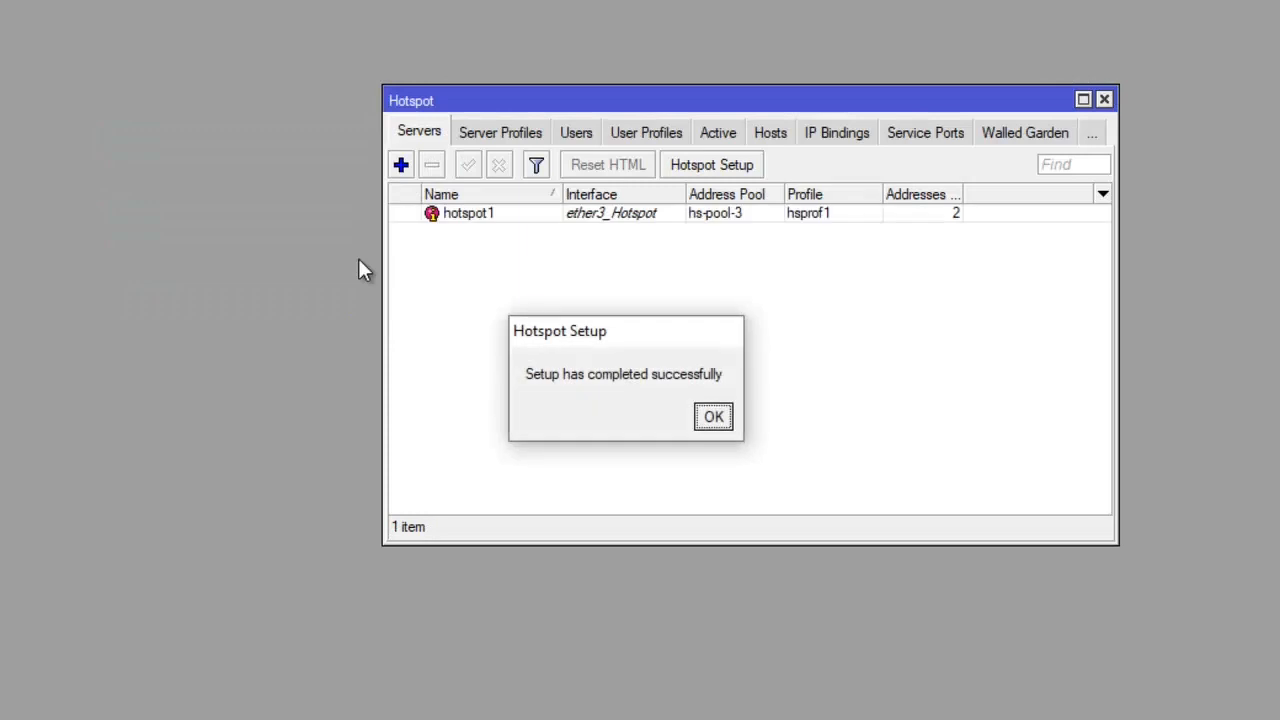
pyautogui.click(707, 424)
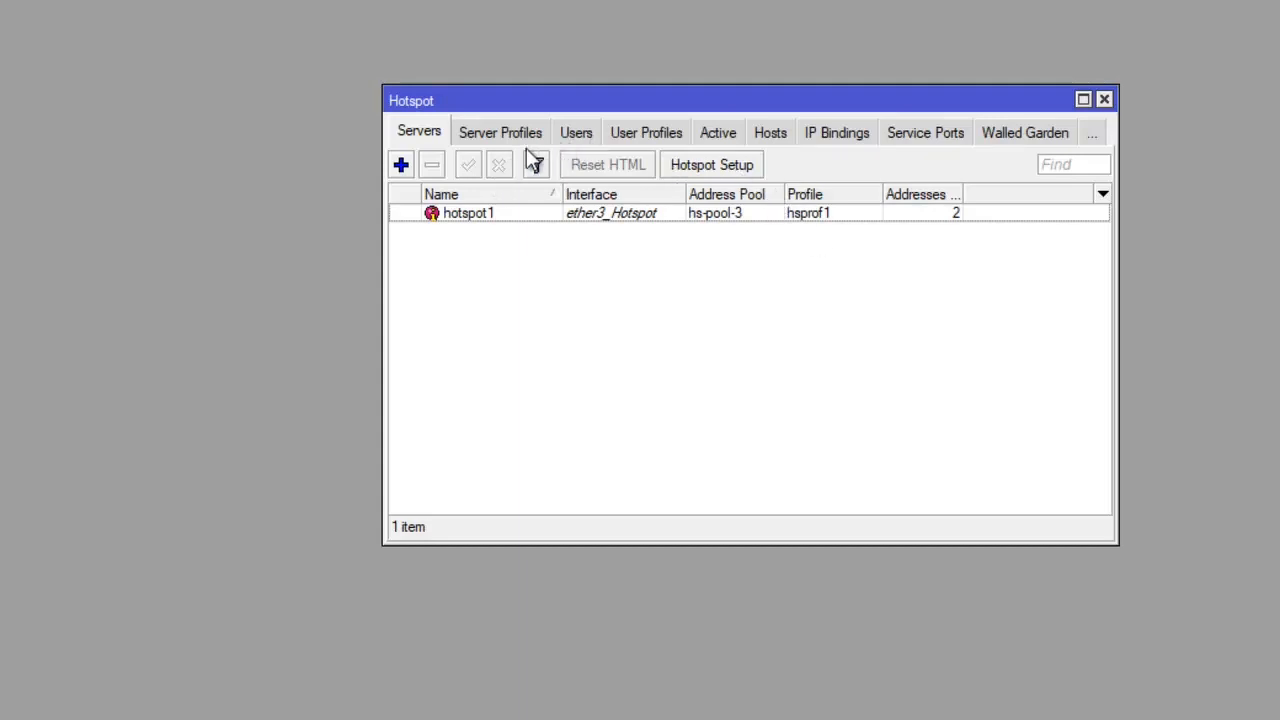
# - Set hotspot1 server's Addresses Per MAC to 1, apply, and close its window
pyautogui.doubleClick(501, 215)
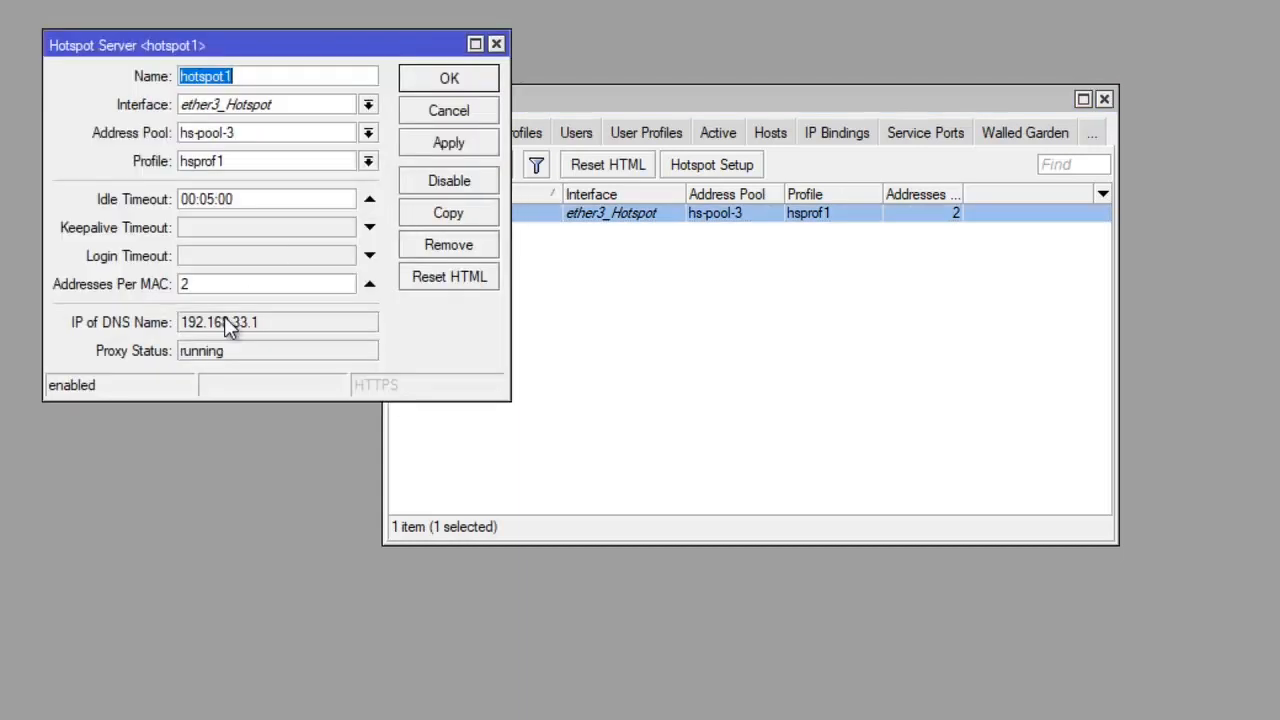
pyautogui.click(240, 284)
pyautogui.press('BackSpace')
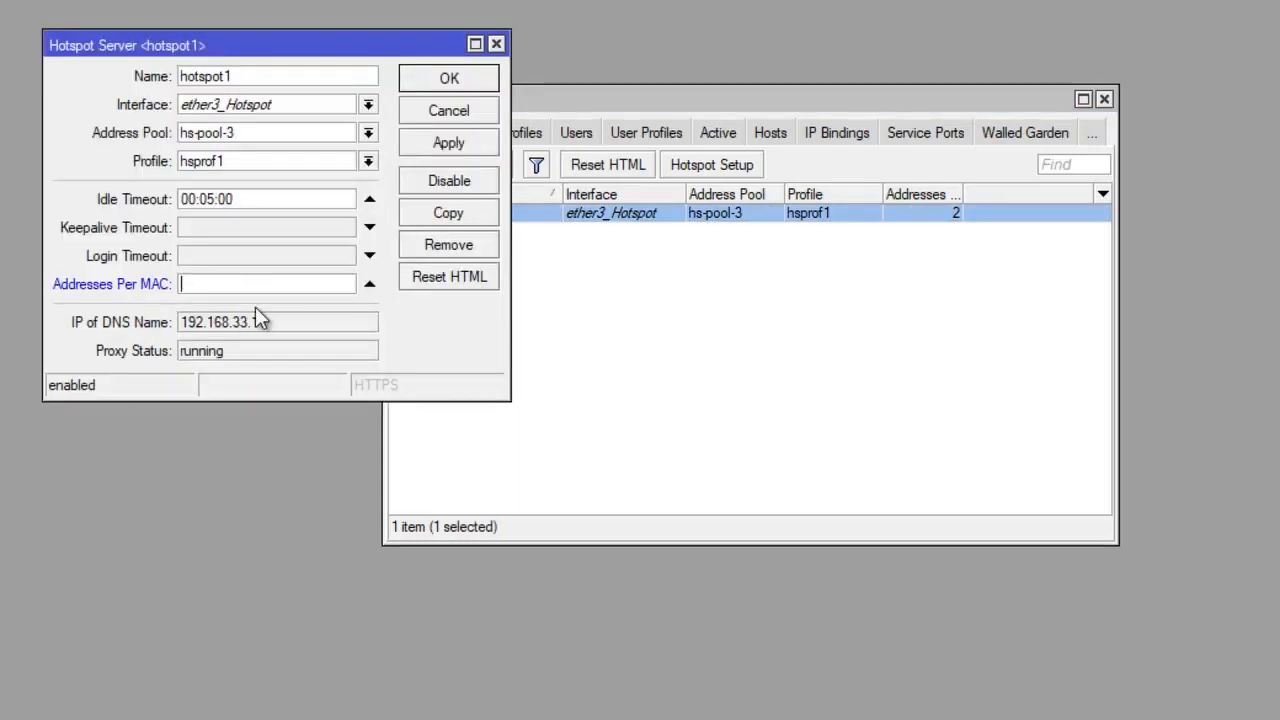
pyautogui.write('1')
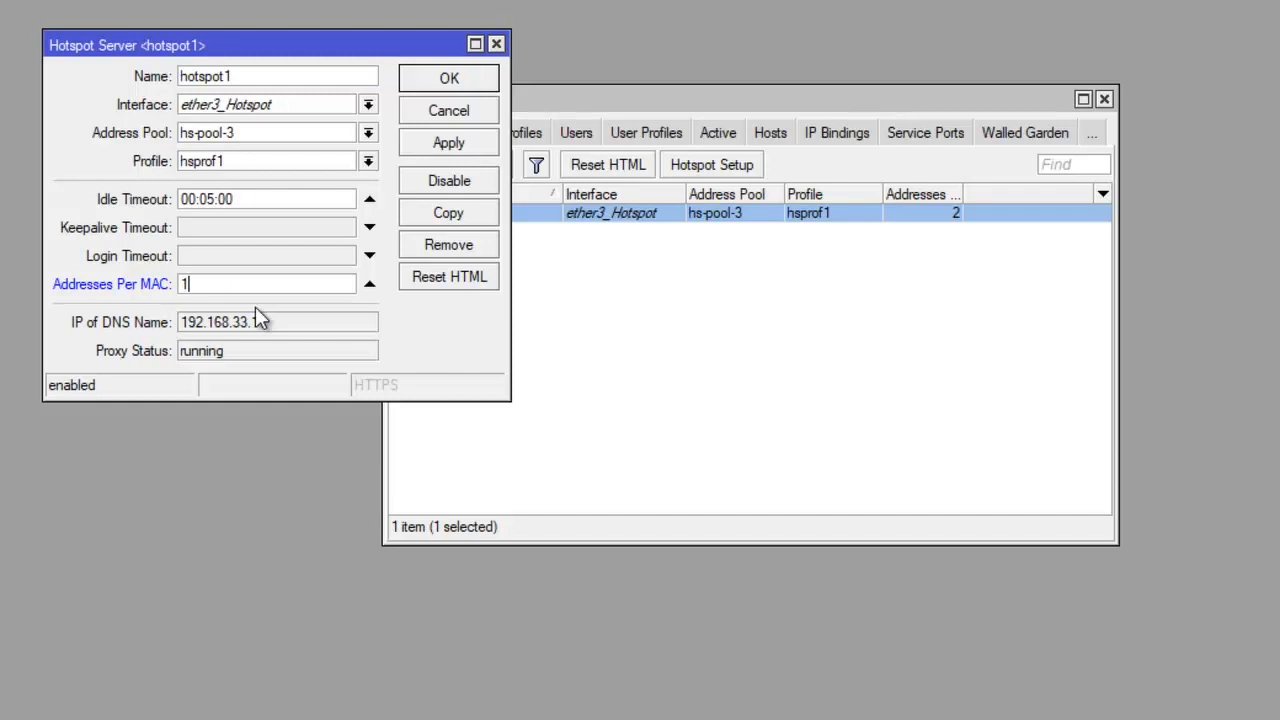
pyautogui.moveTo(353, 44); pyautogui.dragTo(473, 110)
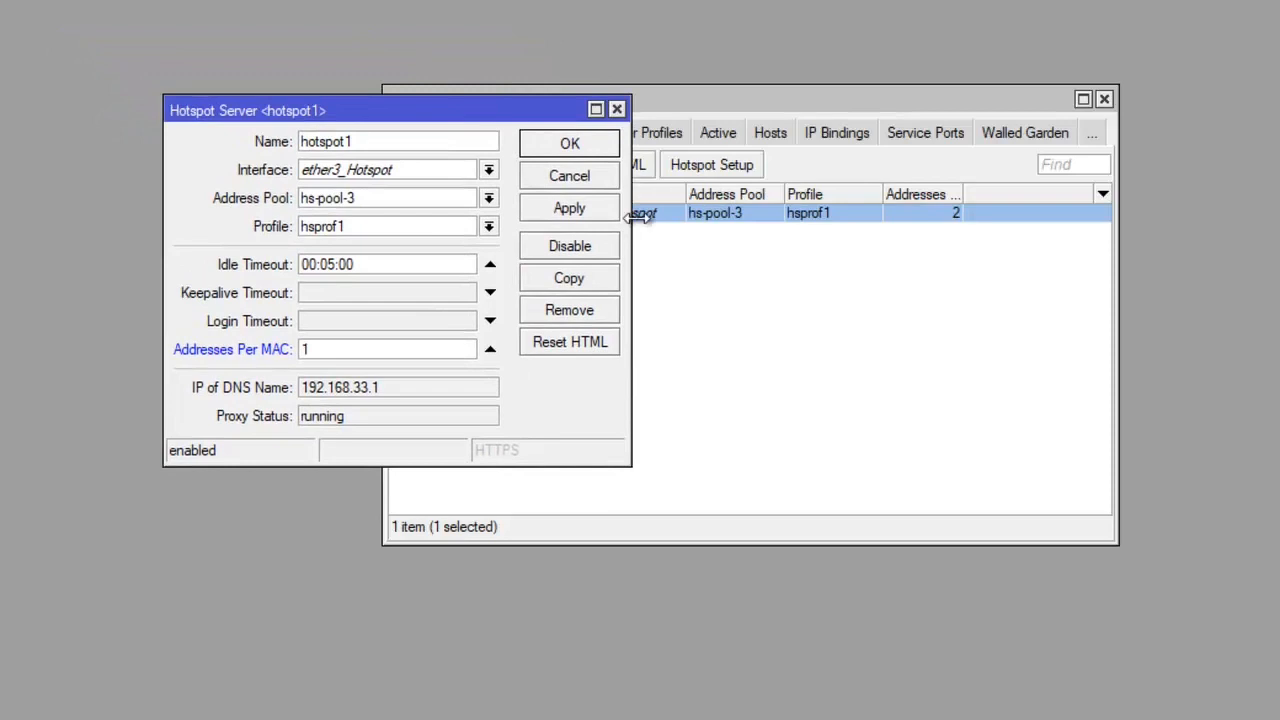
pyautogui.click(366, 352)
pyautogui.click(603, 207)
pyautogui.click(589, 152)
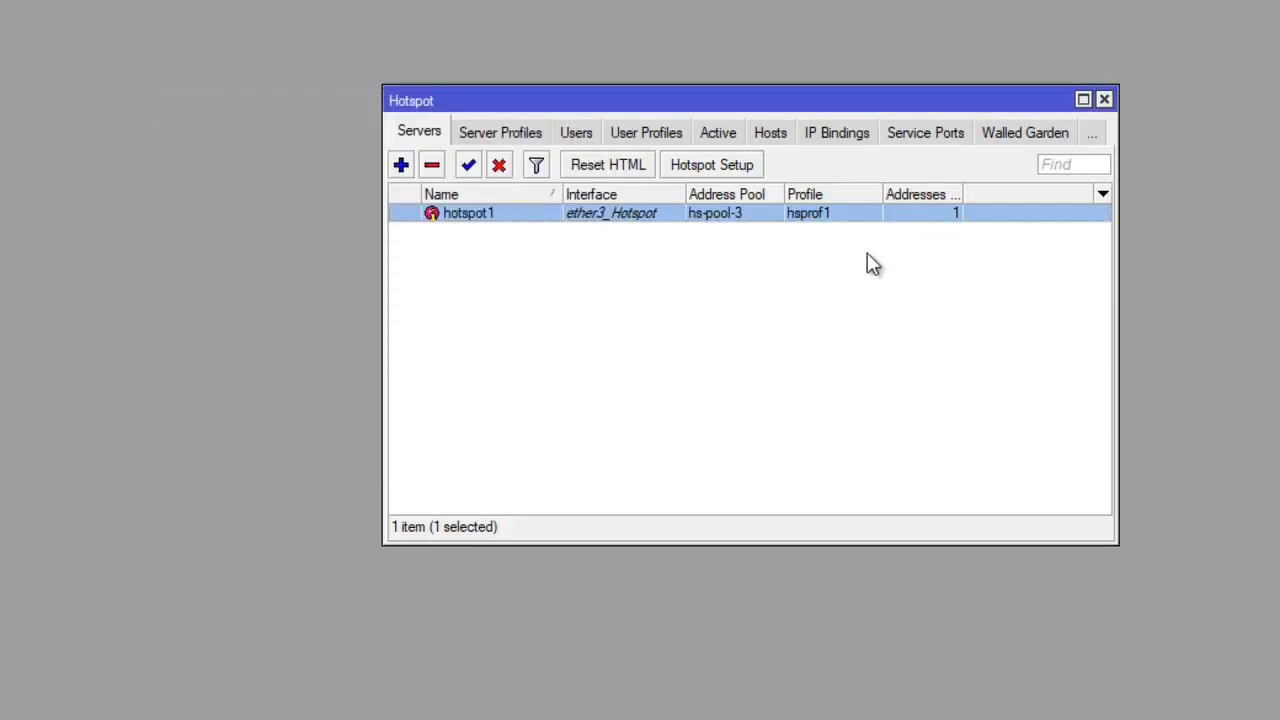
# - In the hsprof1 server profile's login methods, enable HTTP PAP and MAC Cookie, disable Cookie, and apply
pyautogui.click(516, 135)
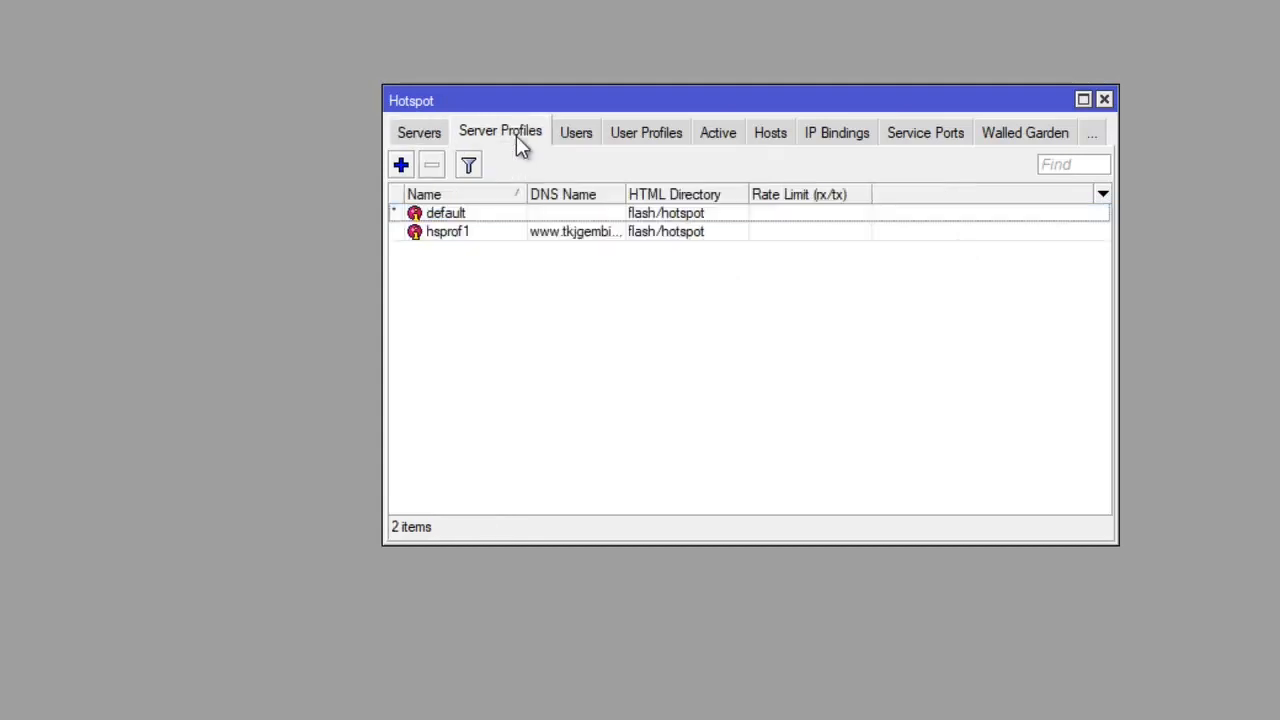
pyautogui.doubleClick(460, 236)
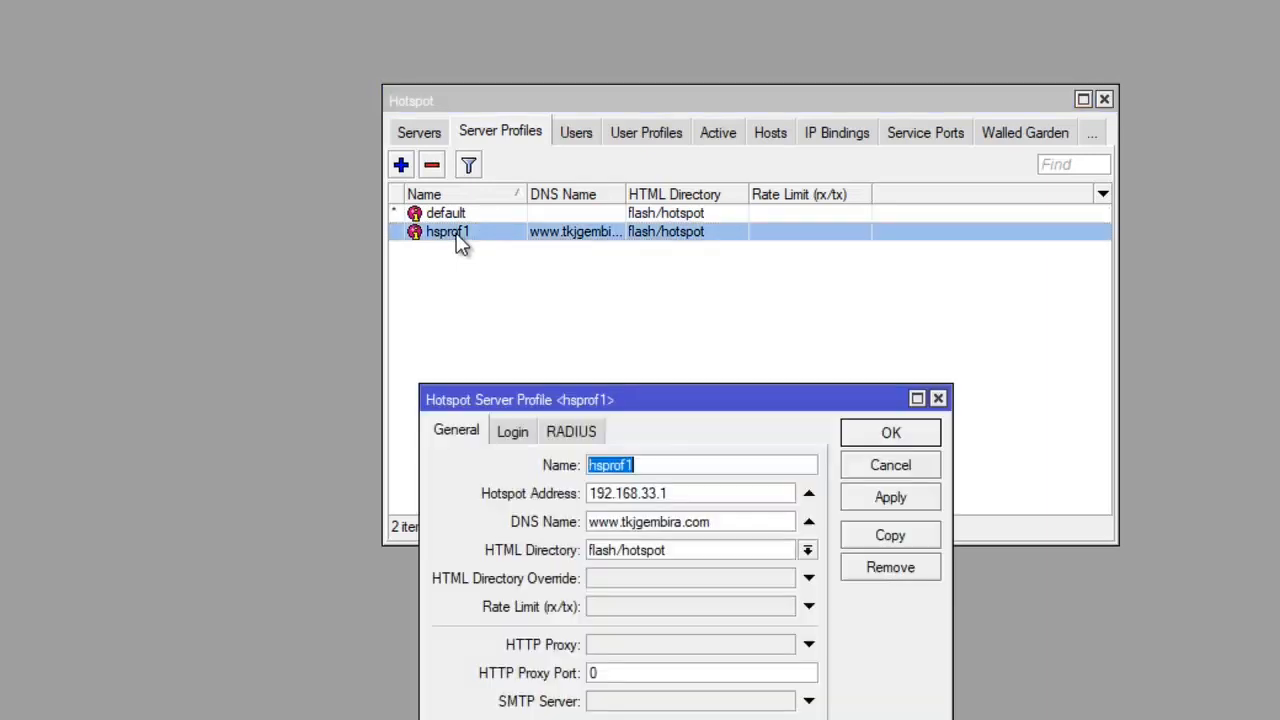
pyautogui.click(512, 431)
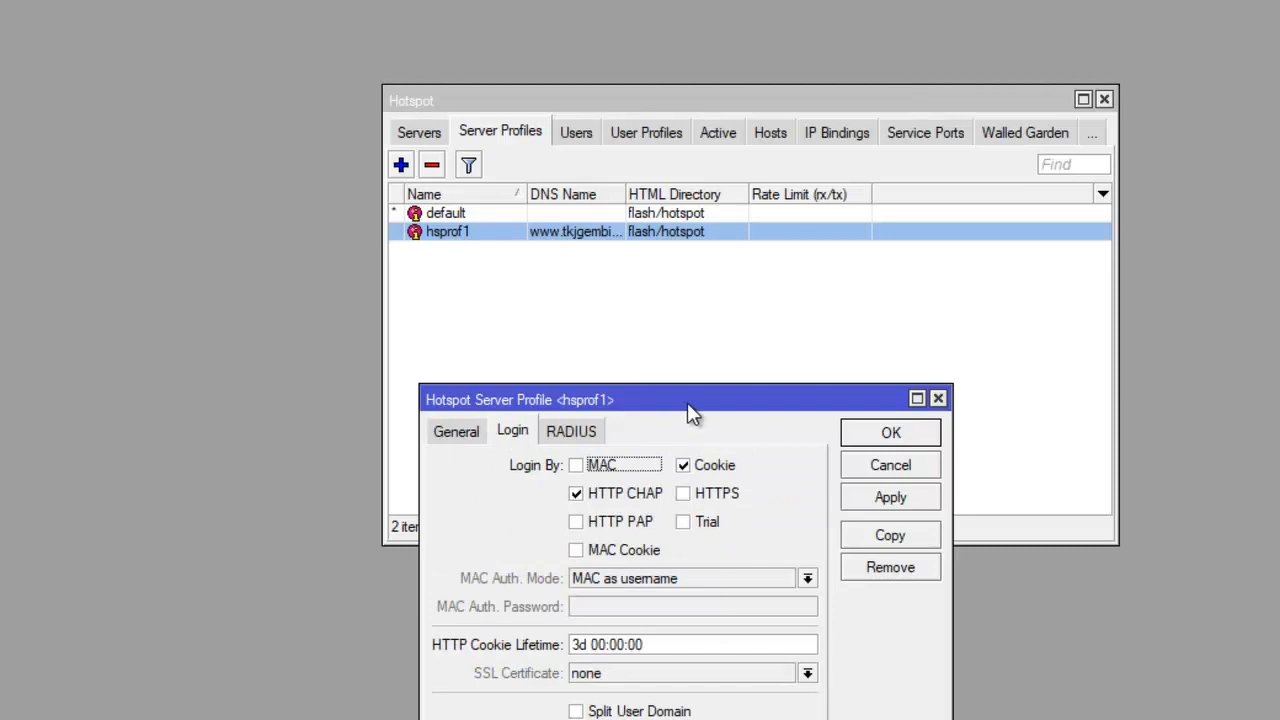
pyautogui.moveTo(687, 402); pyautogui.dragTo(1037, 134)
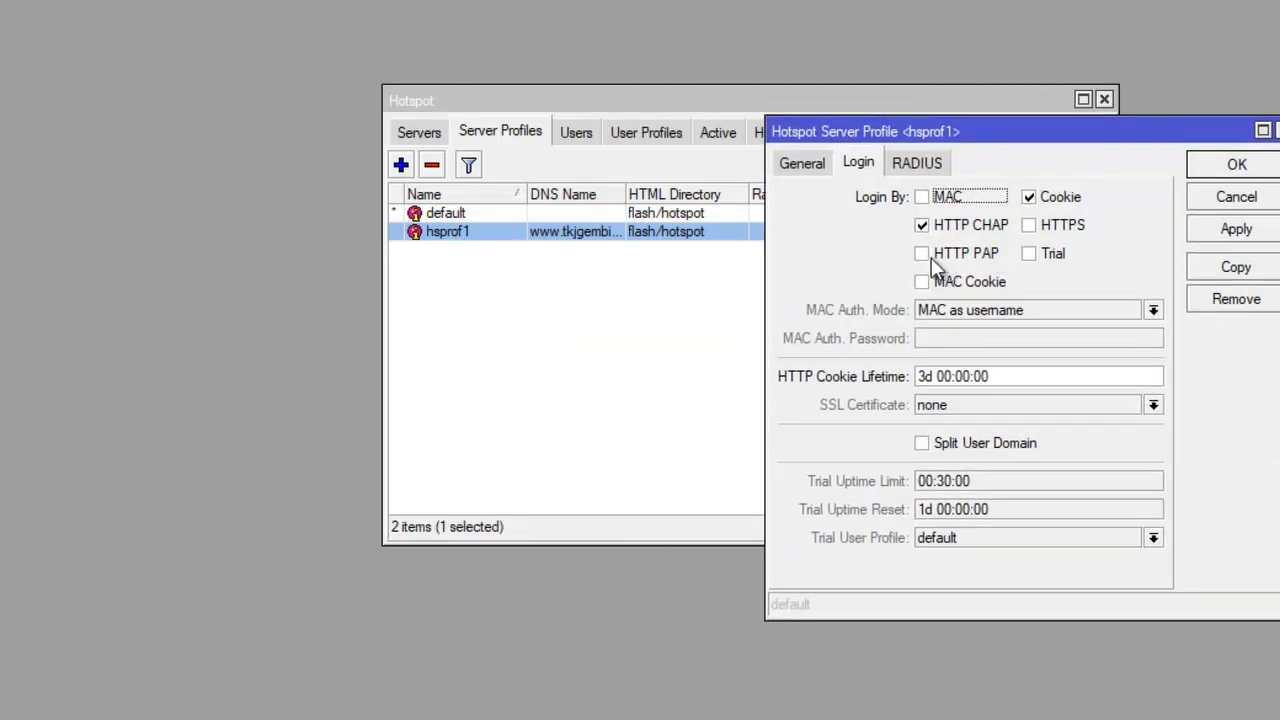
pyautogui.click(927, 256)
pyautogui.click(922, 284)
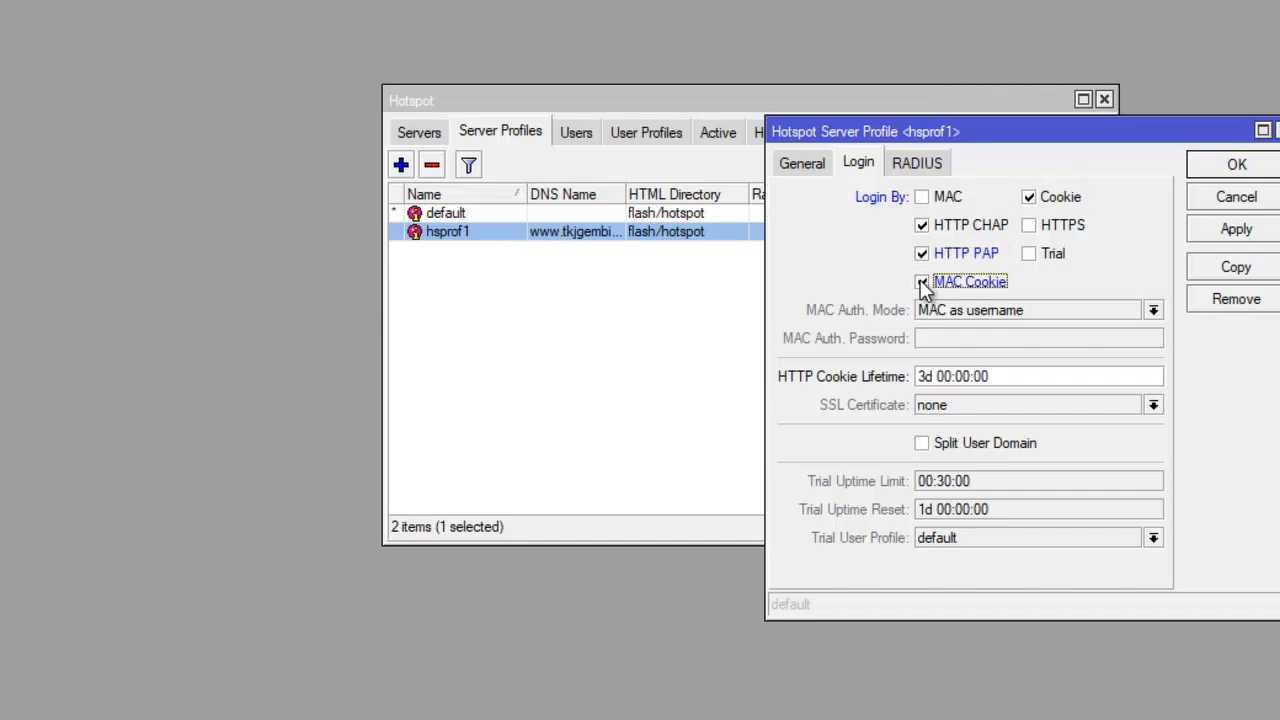
pyautogui.click(1029, 198)
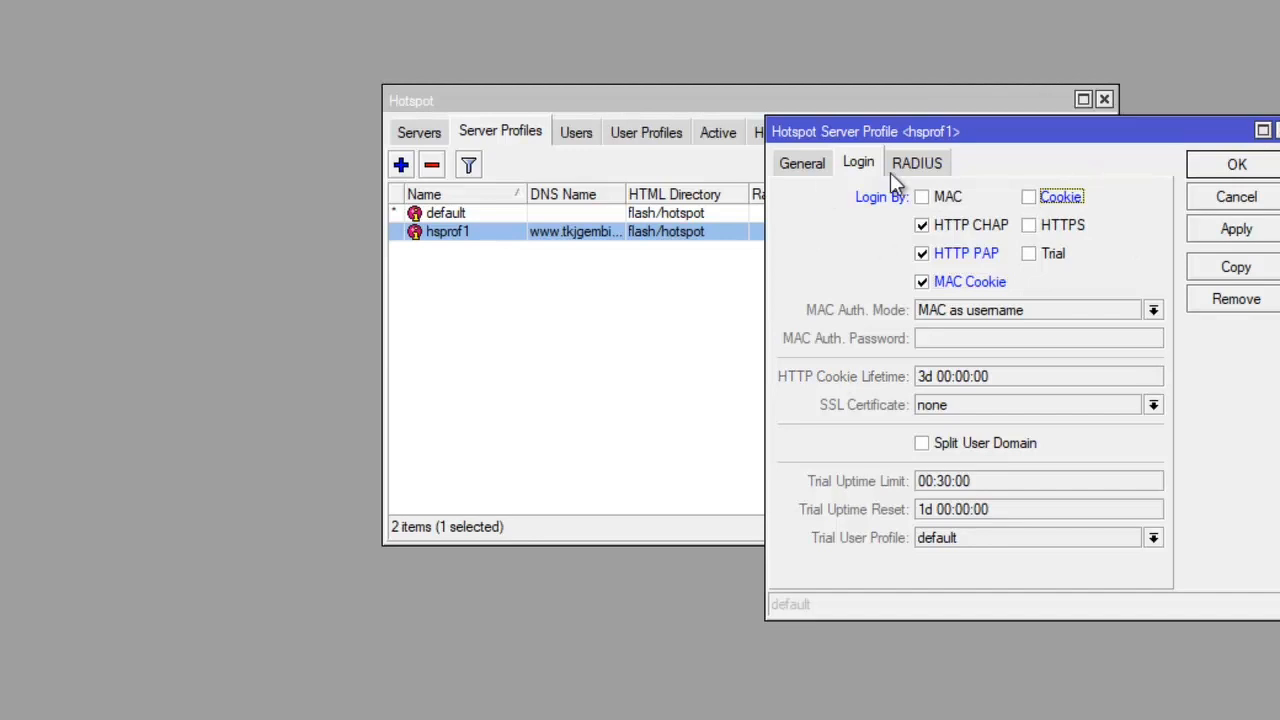
pyautogui.click(1230, 227)
pyautogui.moveTo(1043, 129); pyautogui.dragTo(1120, 134)
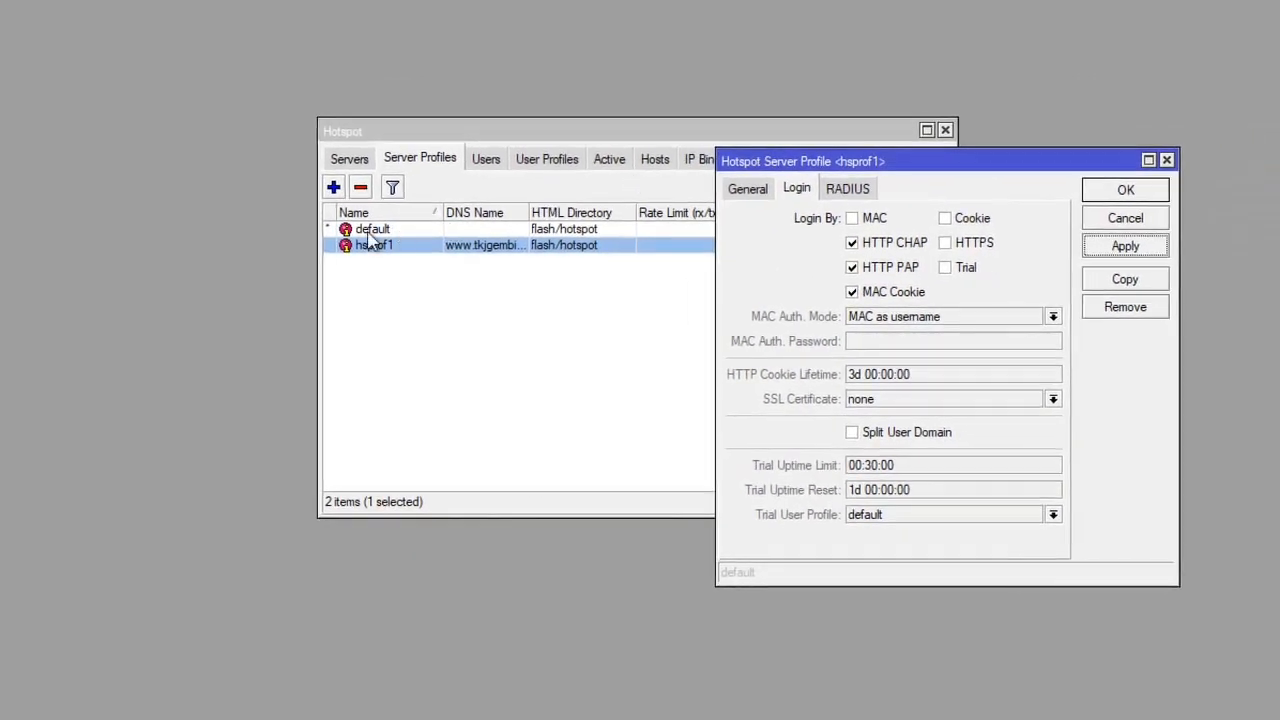
pyautogui.click(441, 215)
pyautogui.doubleClick(368, 233)
pyautogui.moveTo(543, 391); pyautogui.dragTo(568, 181)
pyautogui.click(1100, 163)
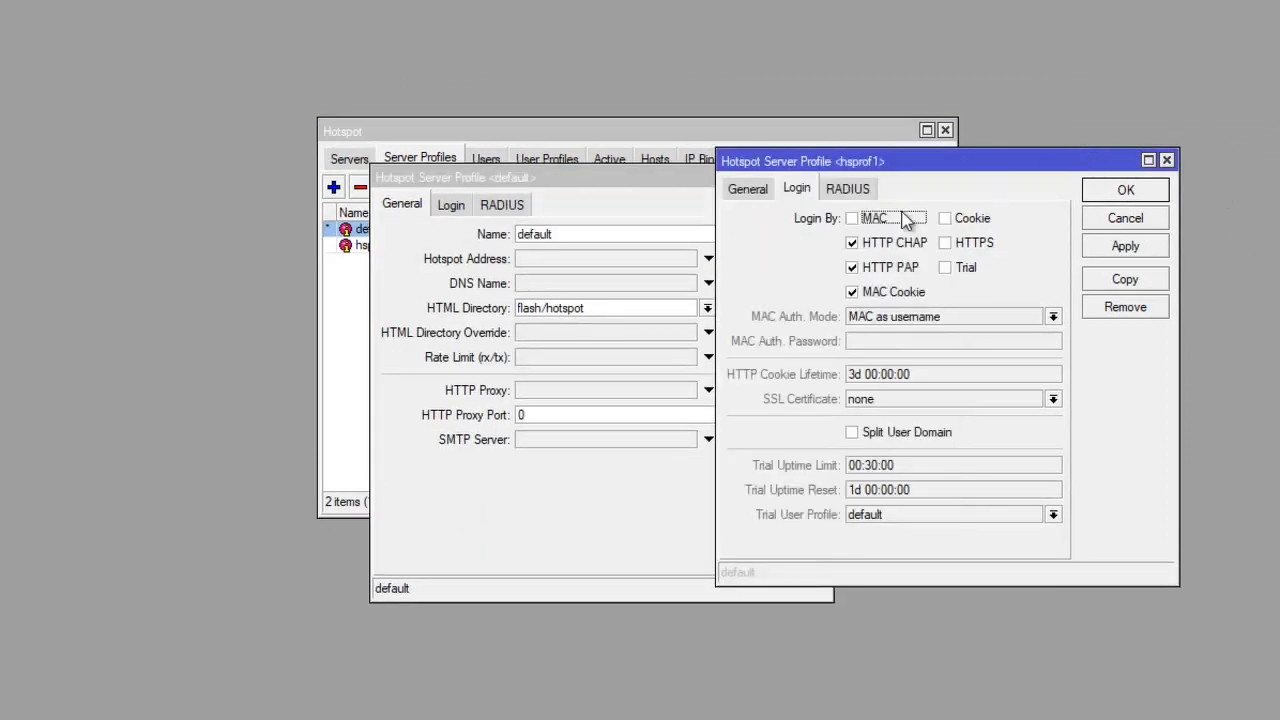
pyautogui.moveTo(795, 162); pyautogui.dragTo(886, 175)
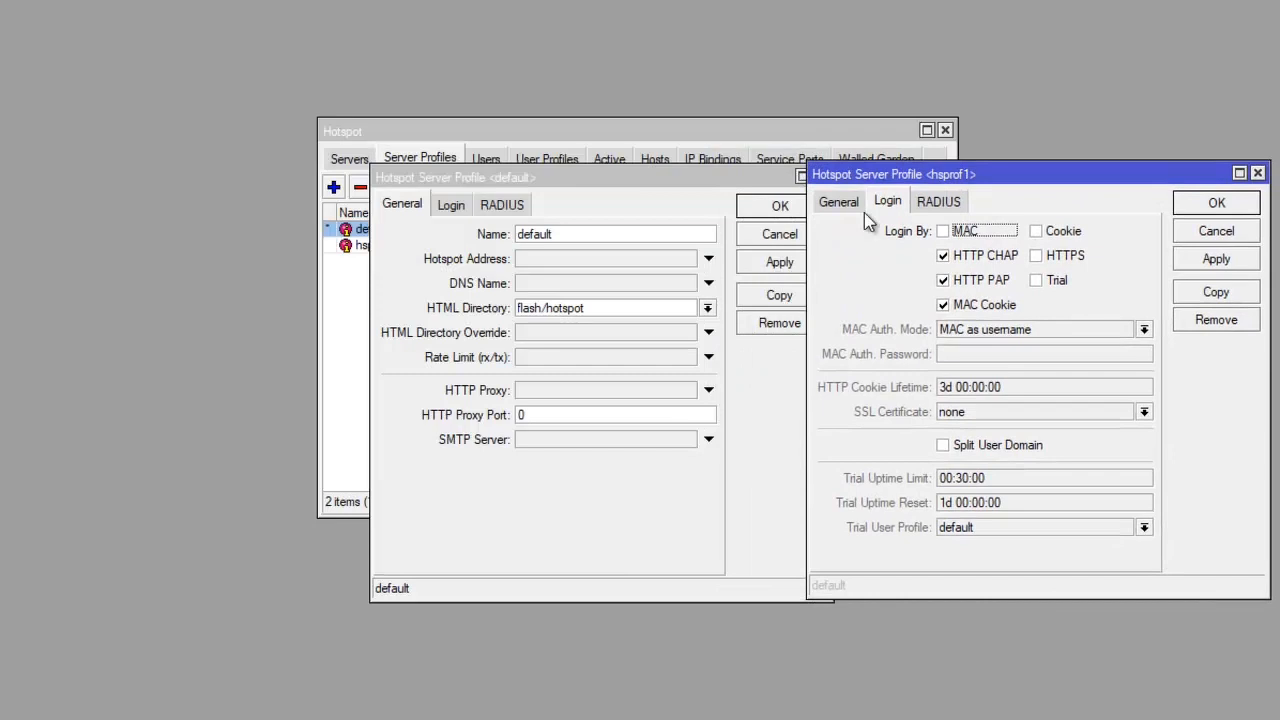
pyautogui.click(855, 212)
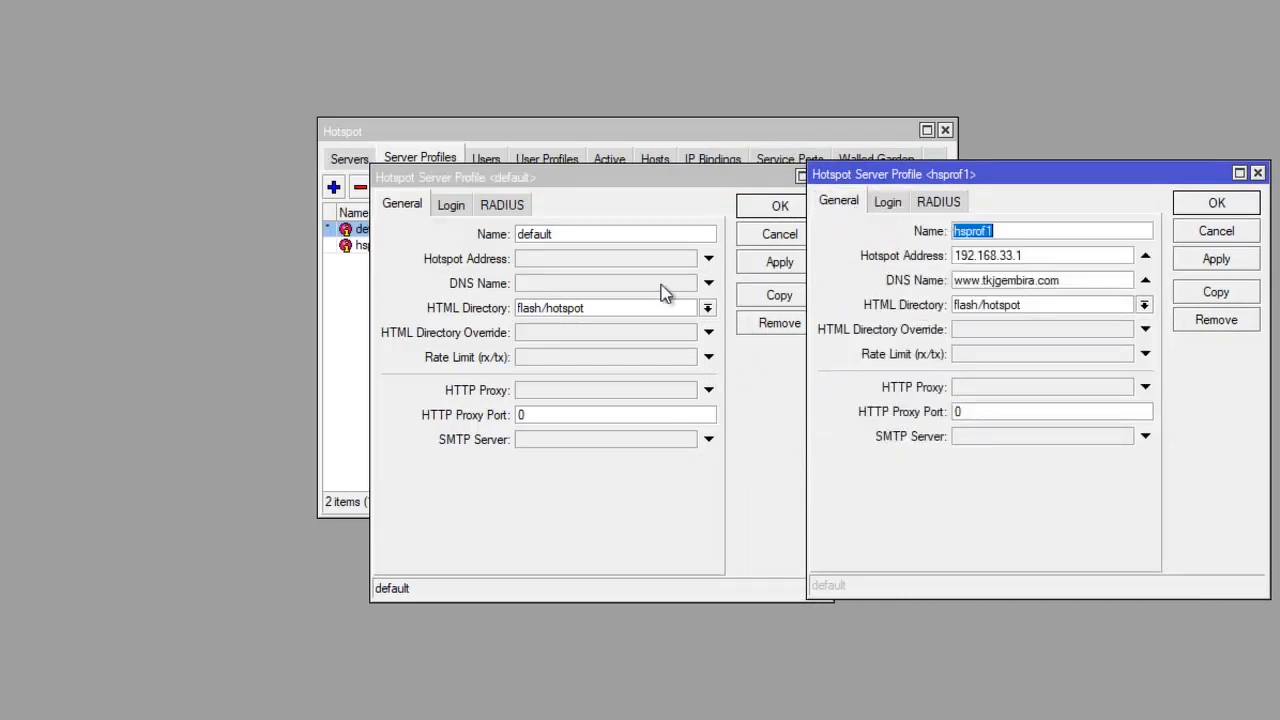
pyautogui.moveTo(1040, 259); pyautogui.dragTo(894, 262)
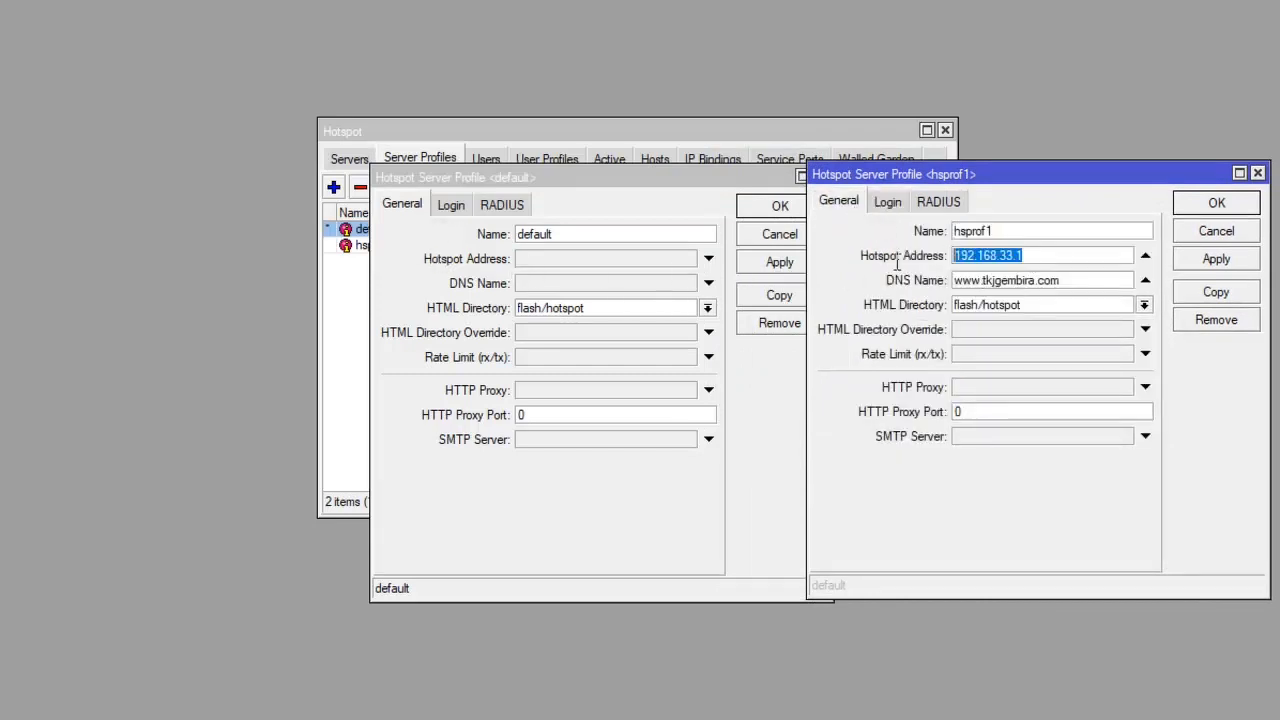
pyautogui.hotkey('ctrl', 'c')
pyautogui.click(590, 262)
pyautogui.hotkey('ctrl', 'v')
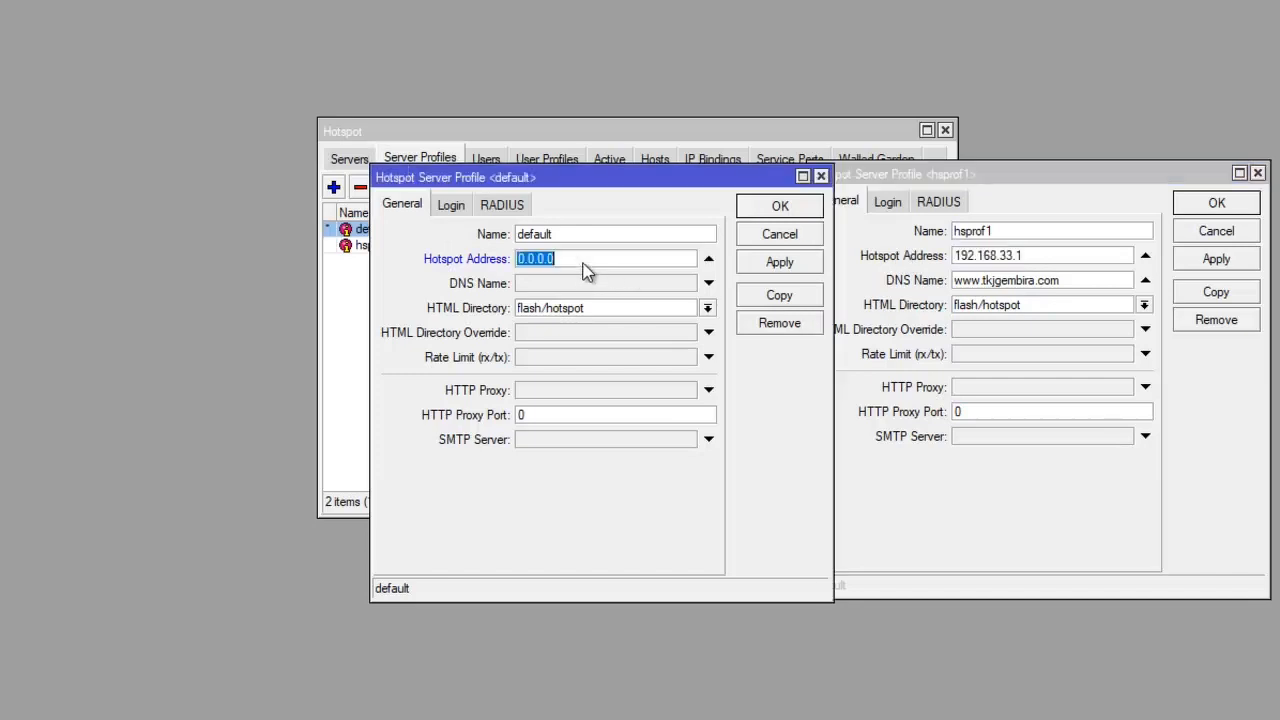
pyautogui.click(611, 255)
pyautogui.click(1062, 282)
pyautogui.moveTo(1062, 282); pyautogui.dragTo(874, 286)
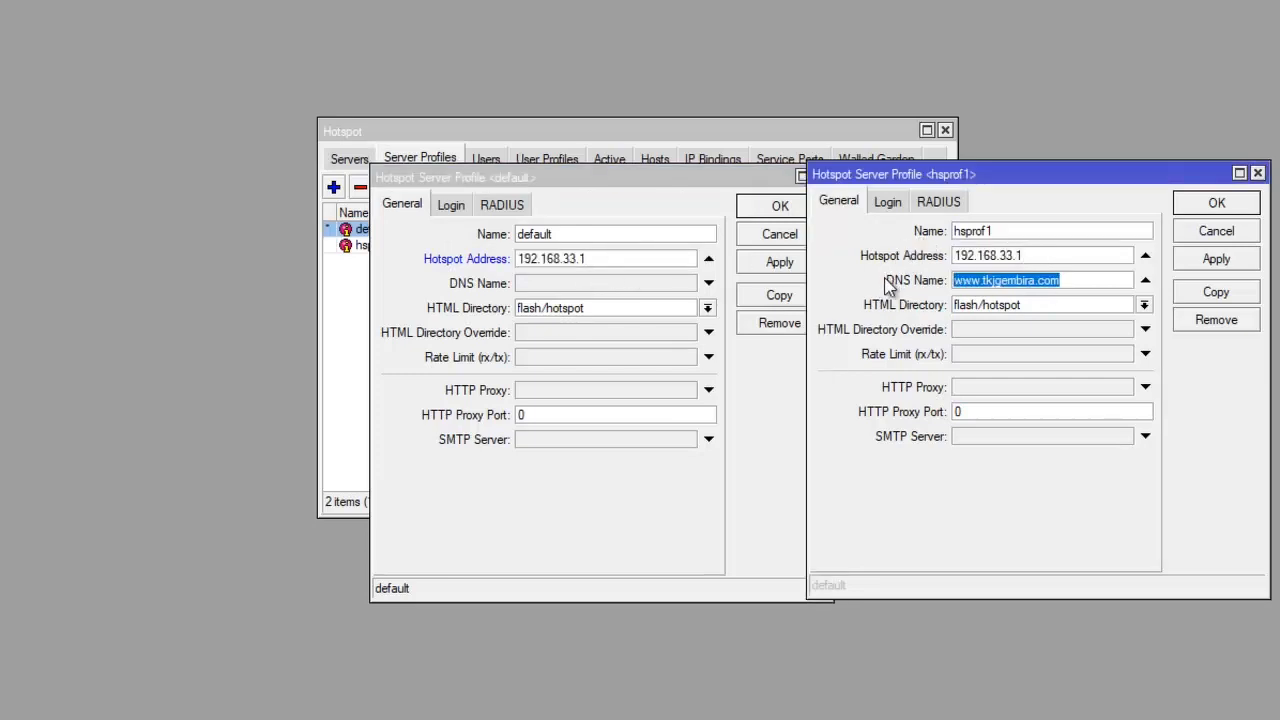
pyautogui.click(611, 283)
pyautogui.hotkey('ctrl', 'v')
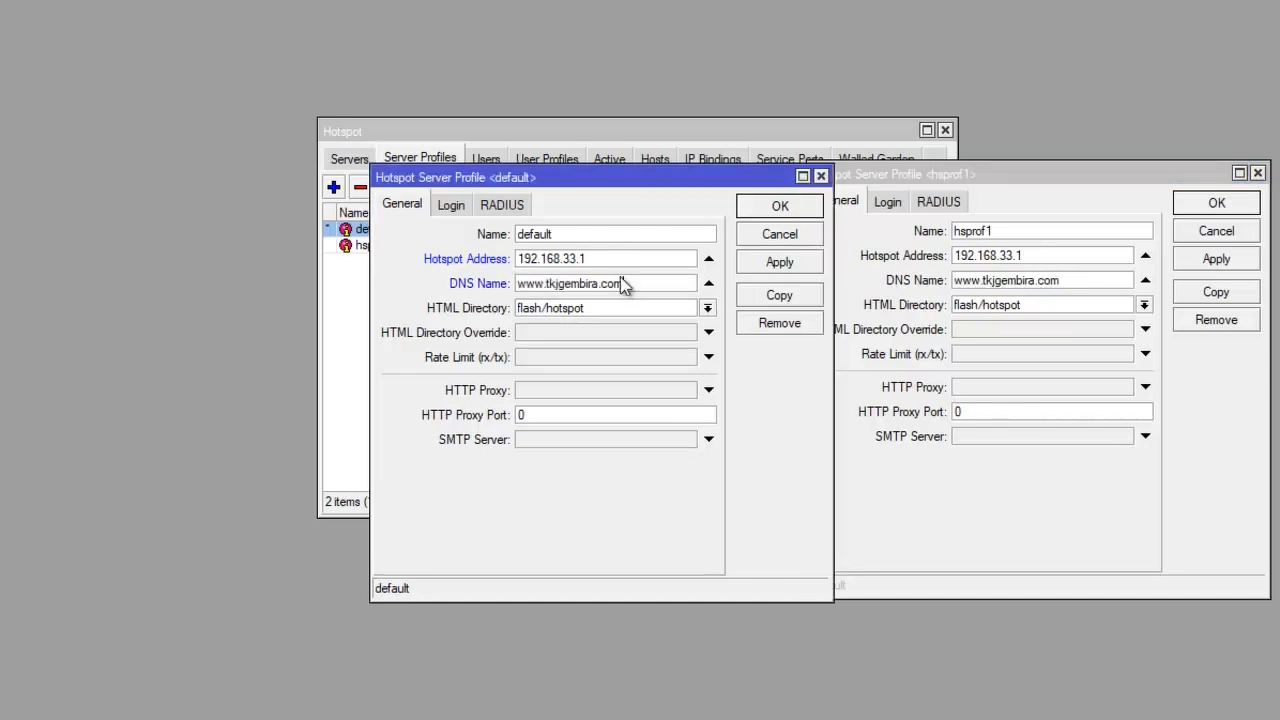
# - Set the default server profile's login to HTTP CHAP, HTTP PAP and MAC Cookie without Cookie, and close both profile dialogs
pyautogui.click(451, 206)
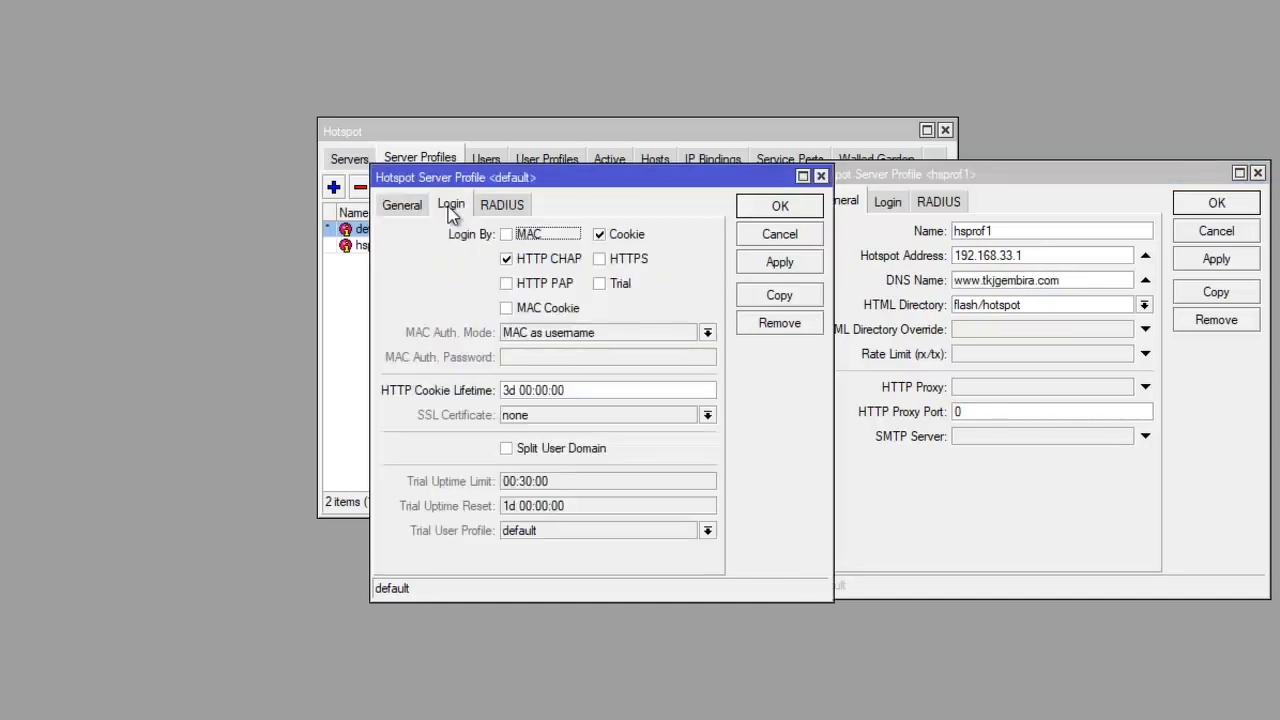
pyautogui.click(897, 214)
pyautogui.click(888, 203)
pyautogui.click(511, 284)
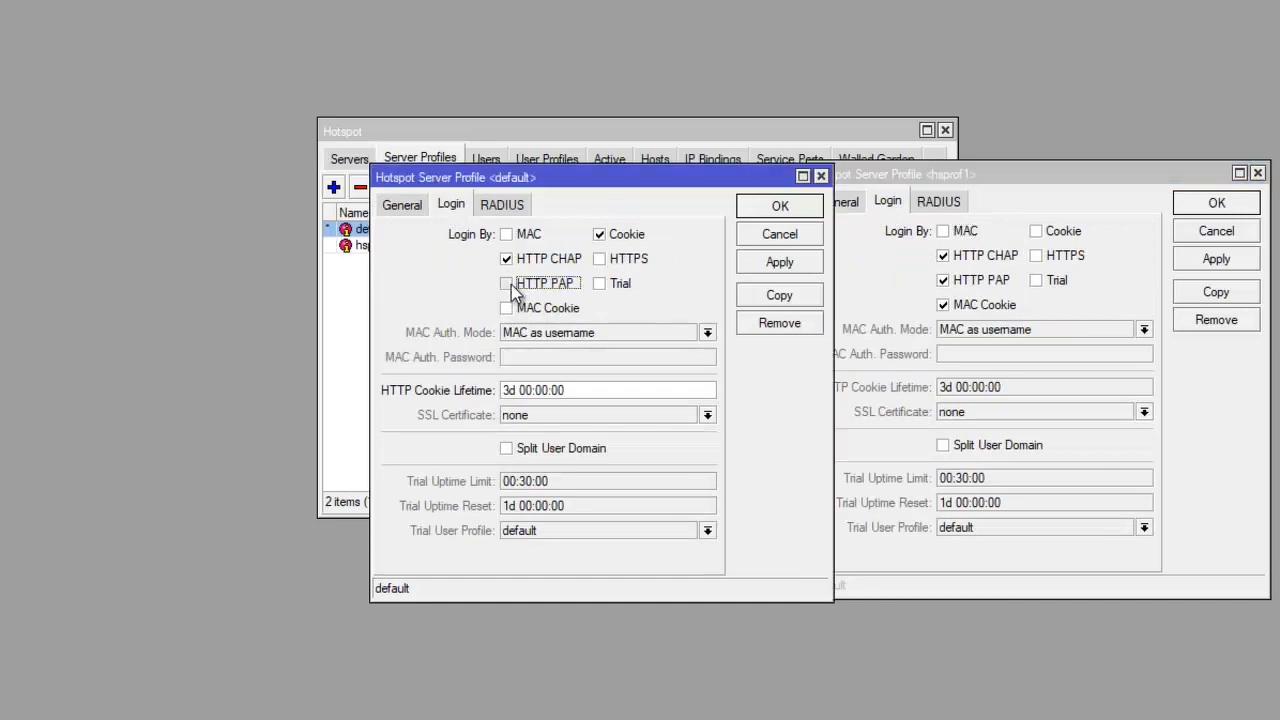
pyautogui.click(509, 310)
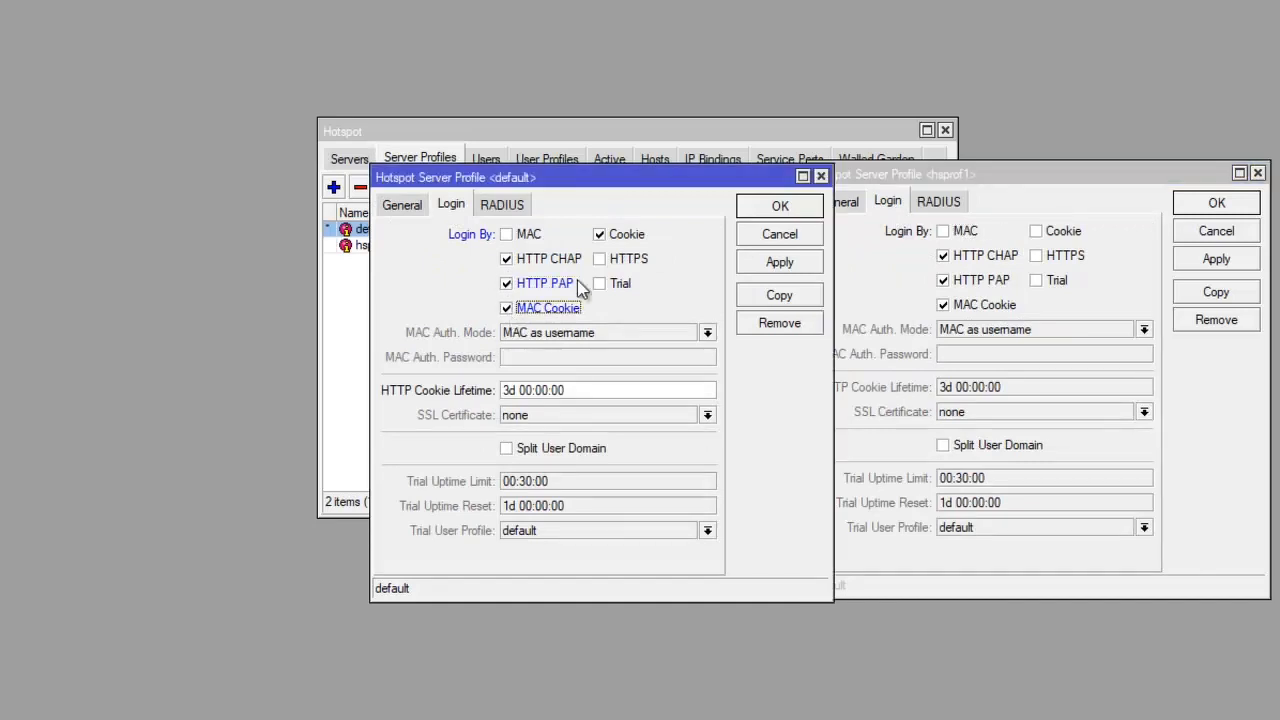
pyautogui.click(607, 237)
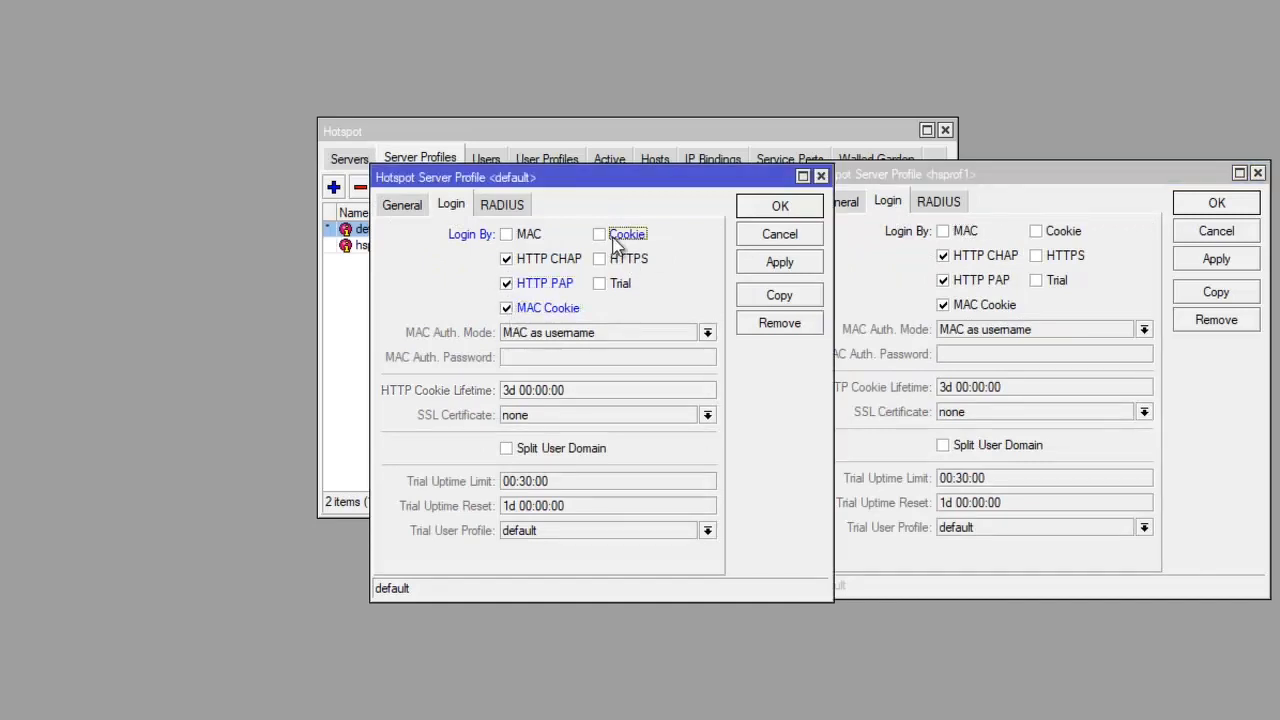
pyautogui.click(795, 206)
pyautogui.click(1216, 260)
pyautogui.click(1217, 203)
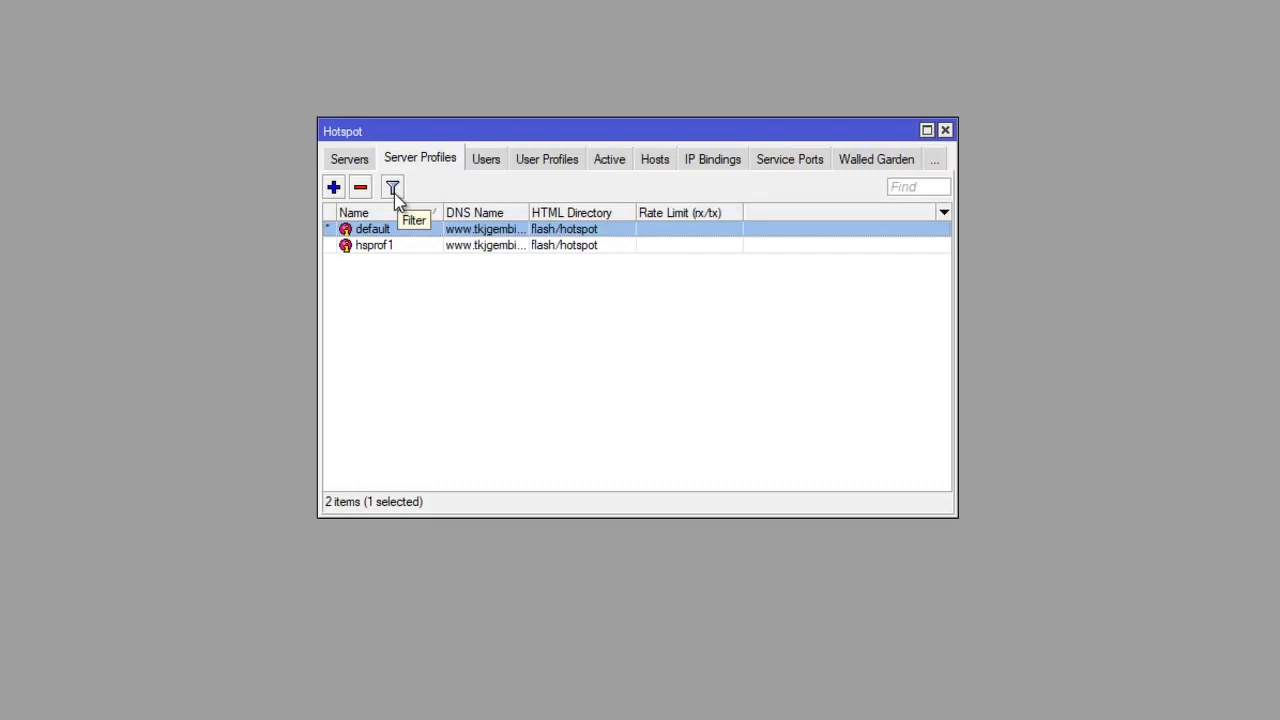
# - Set the default hotspot user profile's rate limit to 1M/2M
pyautogui.click(555, 163)
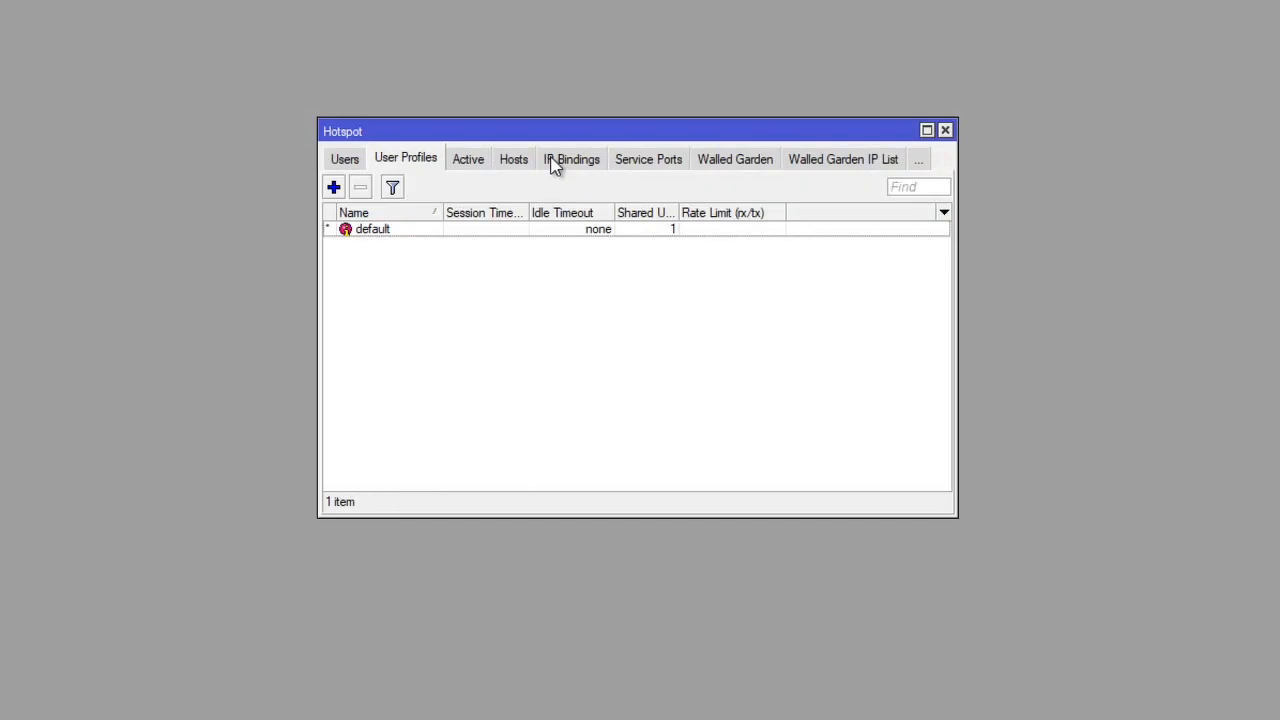
pyautogui.doubleClick(348, 231)
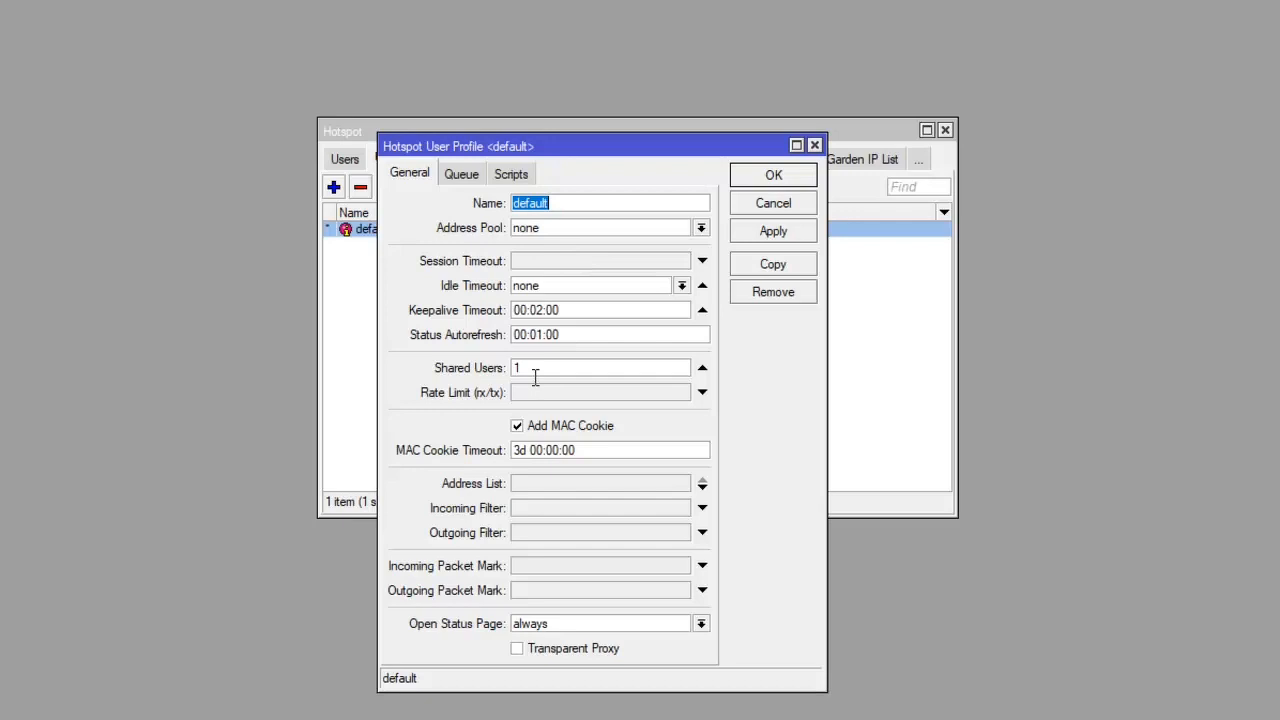
pyautogui.click(530, 394)
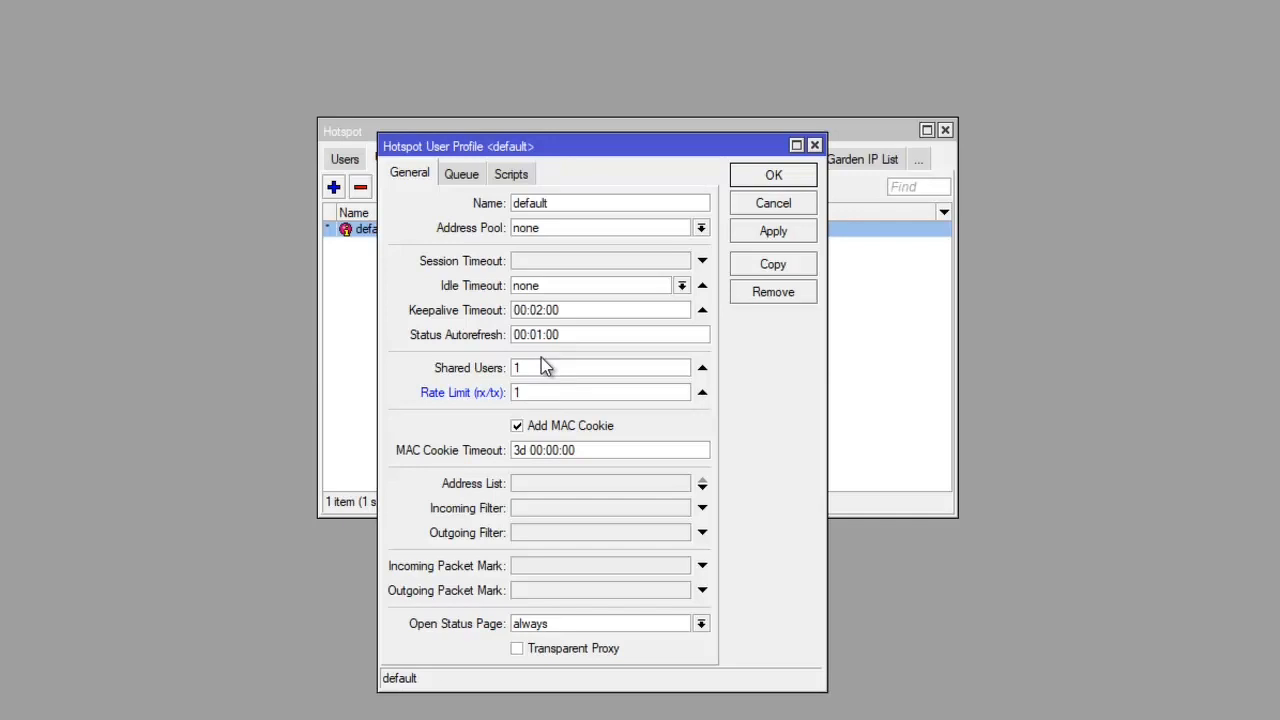
pyautogui.write('1M/2M')
pyautogui.click(790, 232)
pyautogui.click(787, 178)
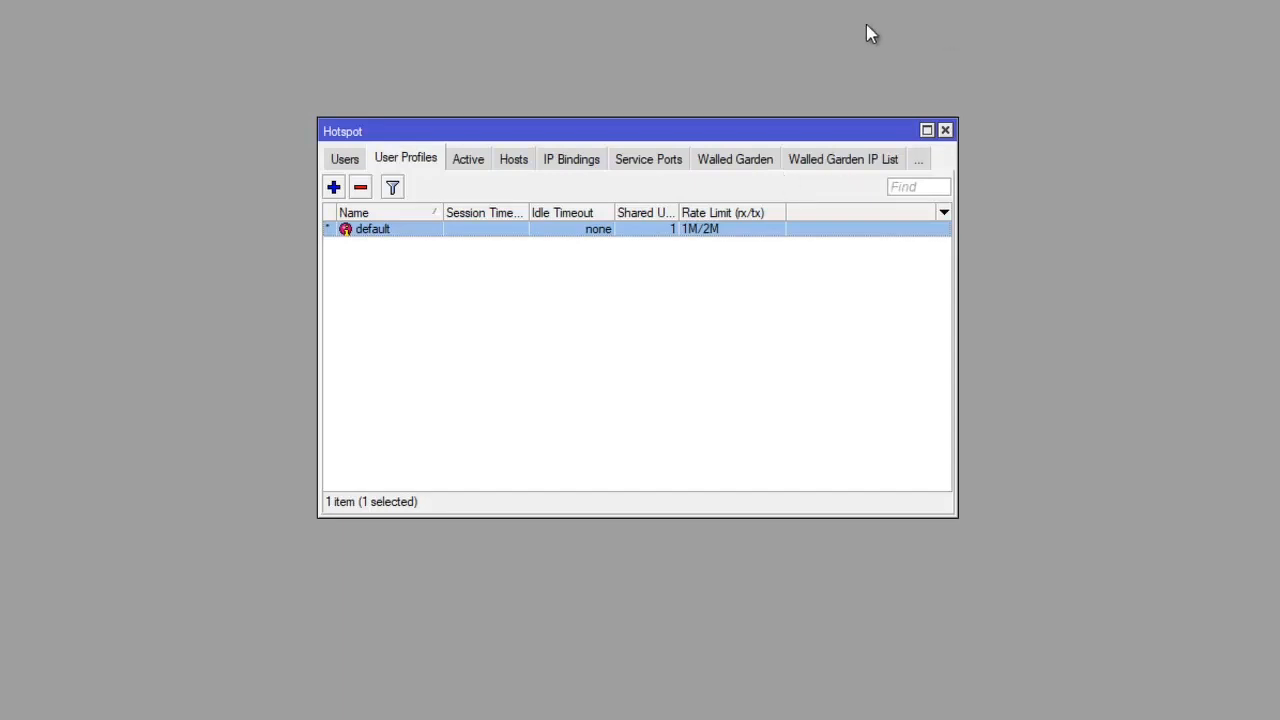
# - Add a hotspot user named guru and enter the user's password
pyautogui.click(352, 163)
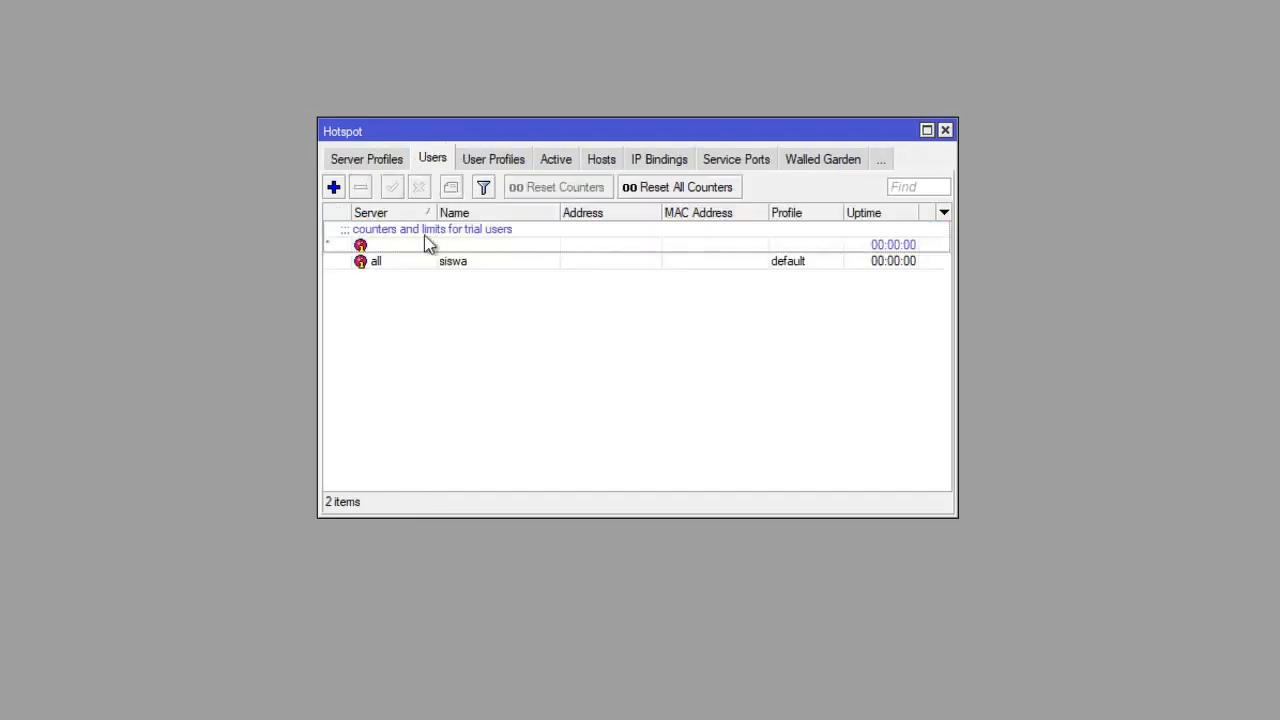
pyautogui.click(333, 187)
pyautogui.doubleClick(546, 350)
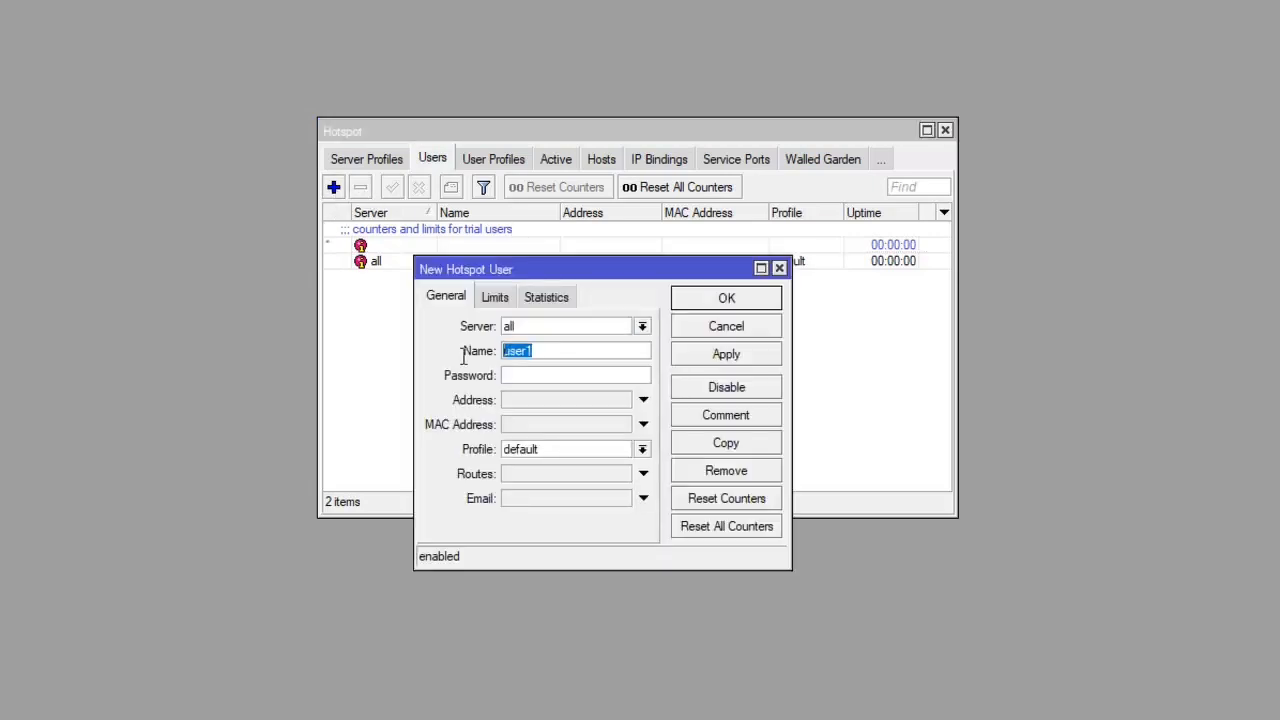
pyautogui.write('guru')
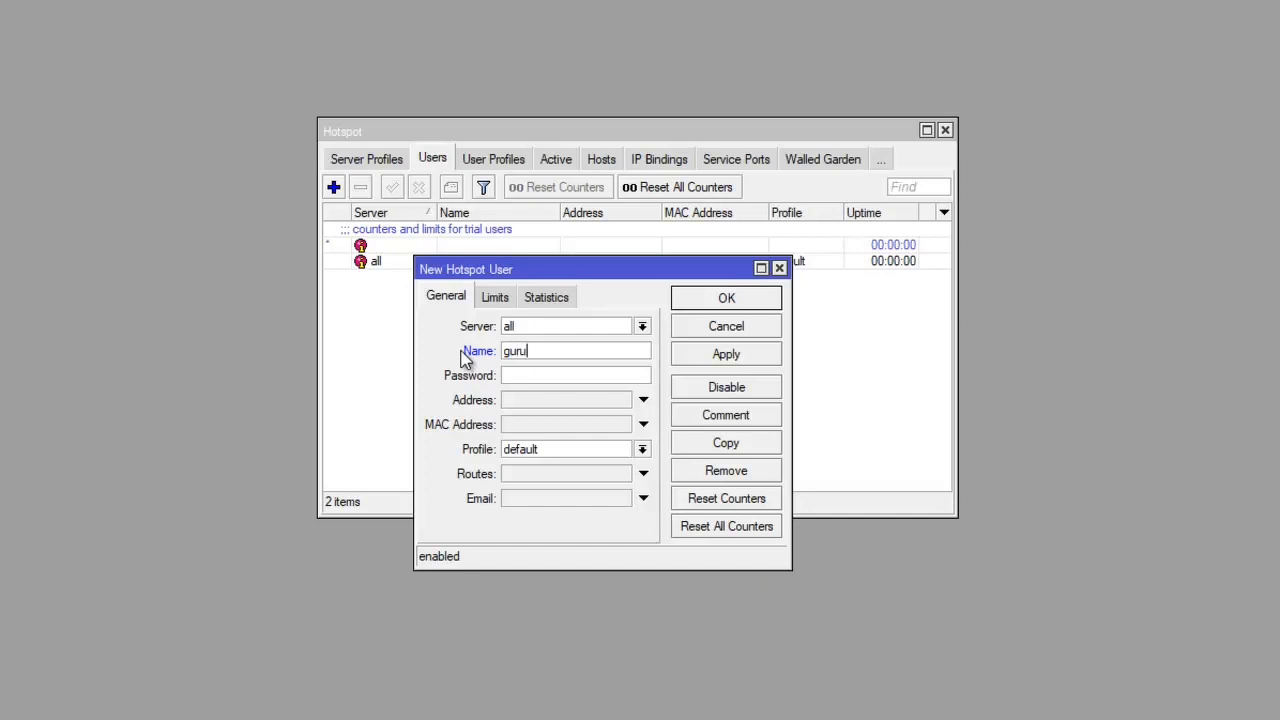
pyautogui.click(531, 380)
pyautogui.write('********')
pyautogui.click(743, 357)
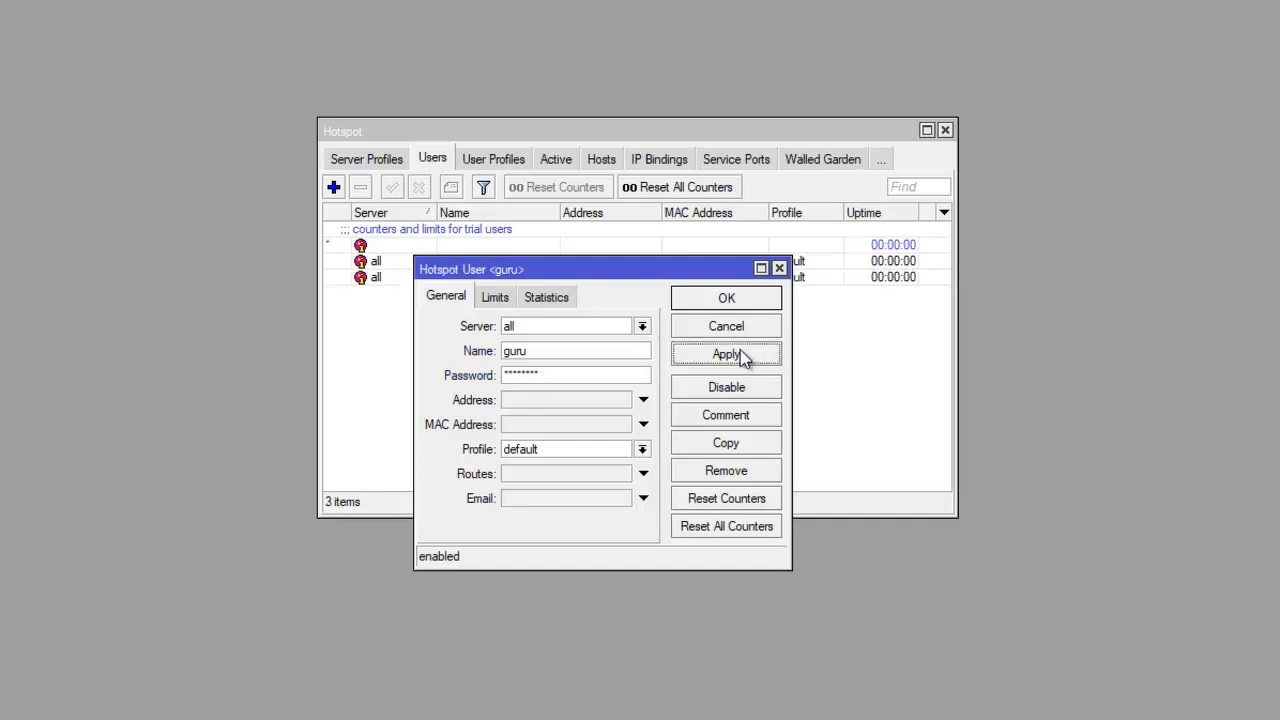
pyautogui.click(732, 298)
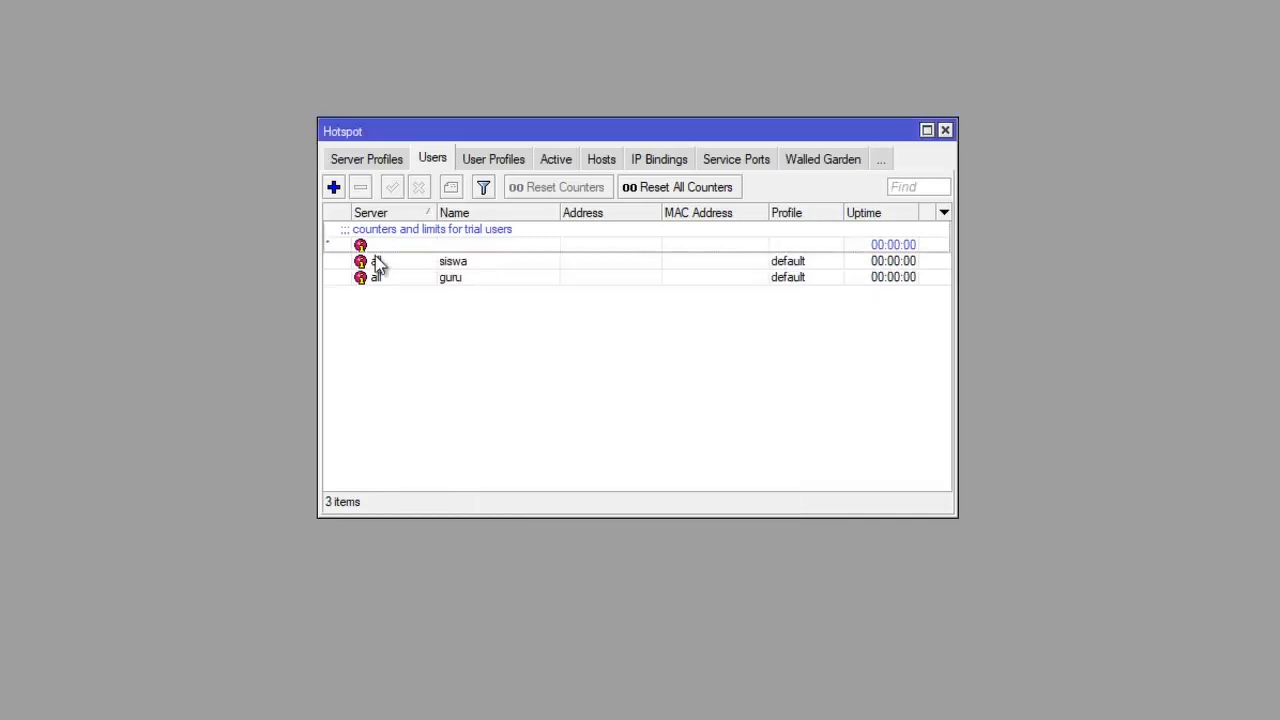
# - Close the Hotspot window and exit WinBox
pyautogui.click(946, 132)
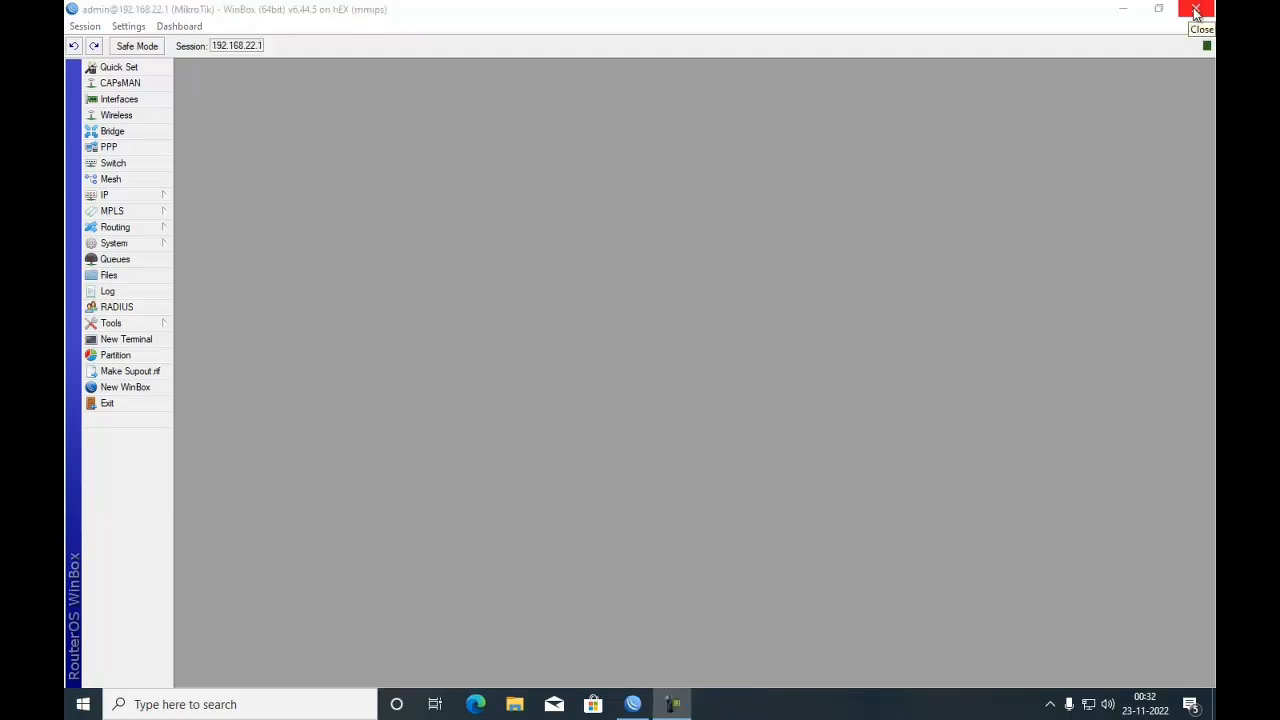
pyautogui.click(1196, 12)
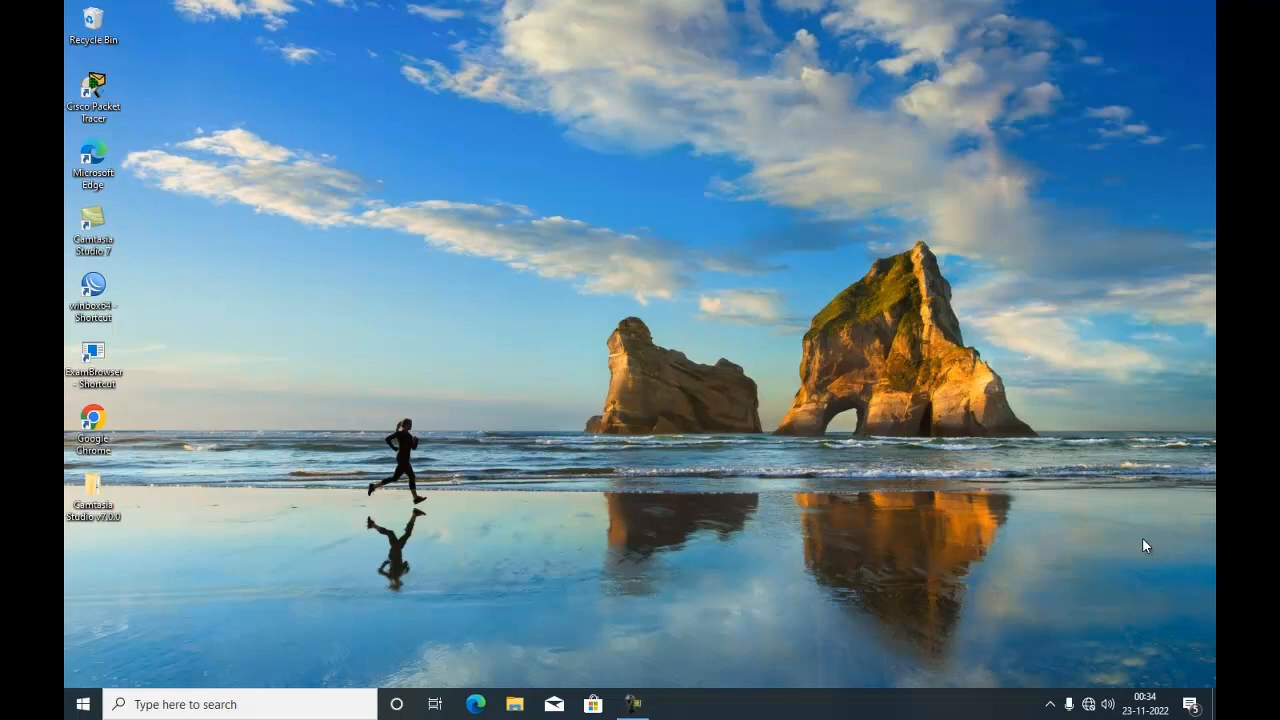
# - Open the network adapter options from the Ethernet network settings
pyautogui.rightClick(1088, 708)
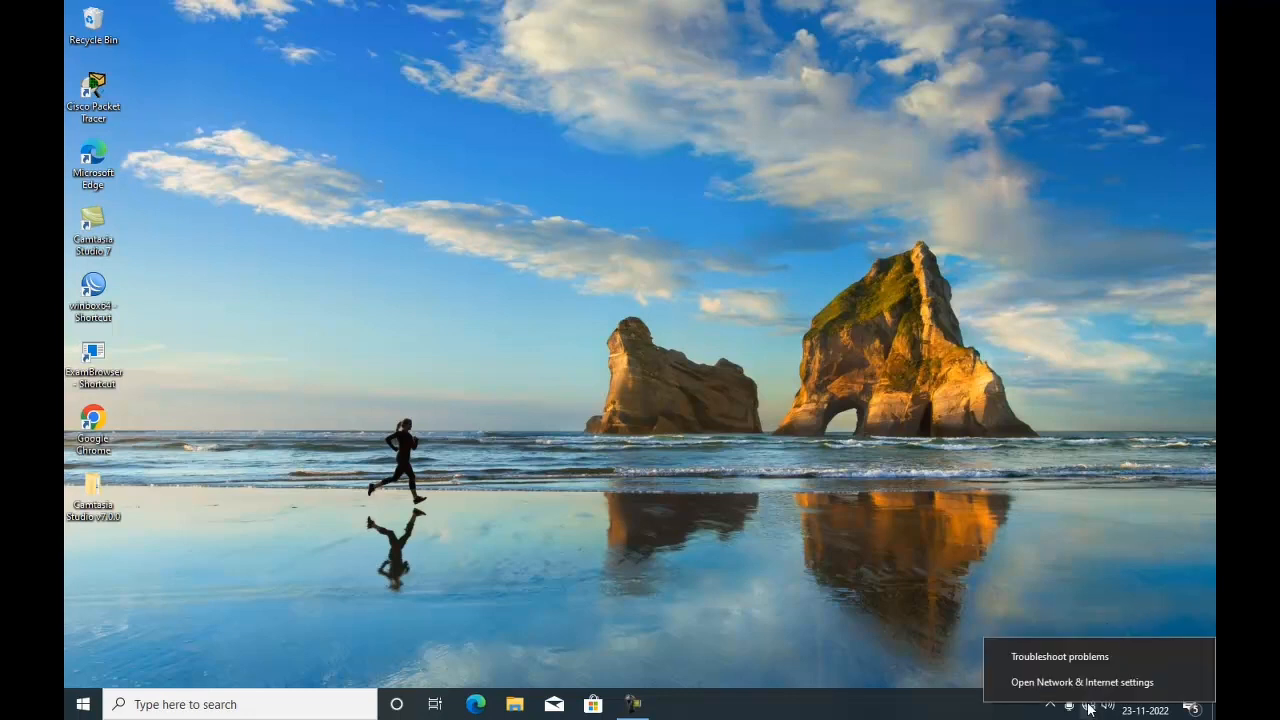
pyautogui.click(1092, 683)
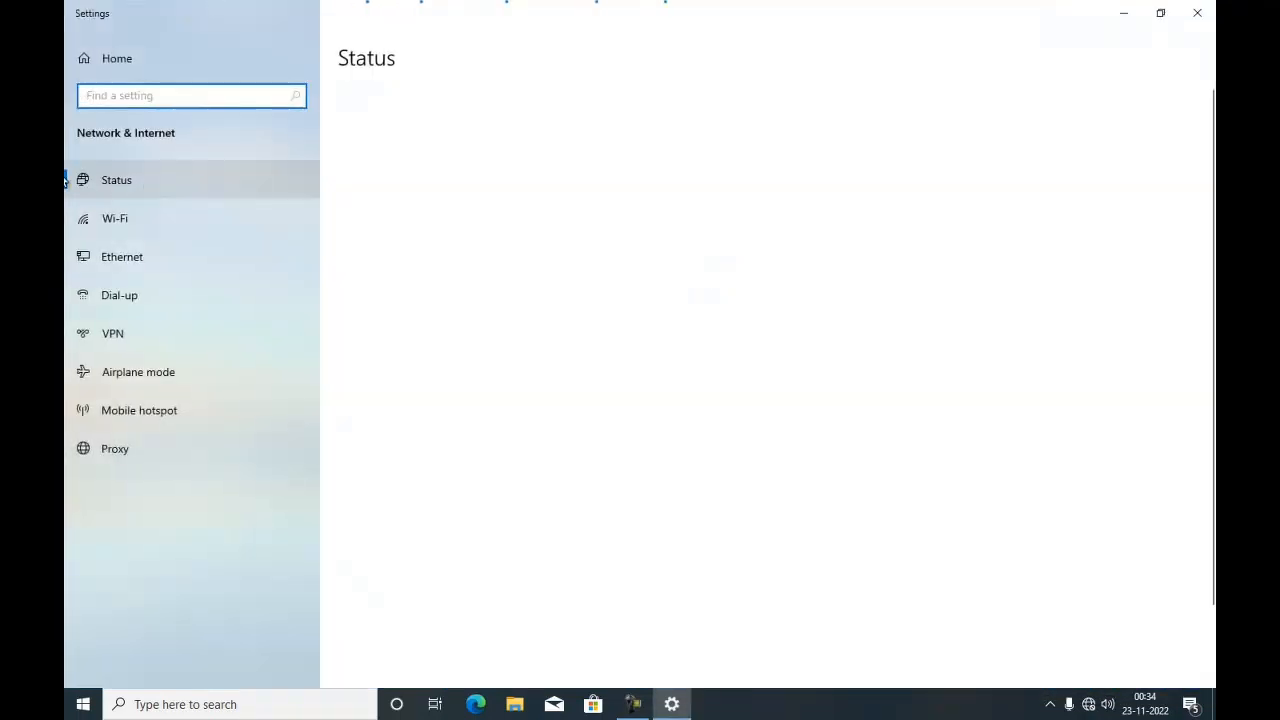
pyautogui.click(104, 262)
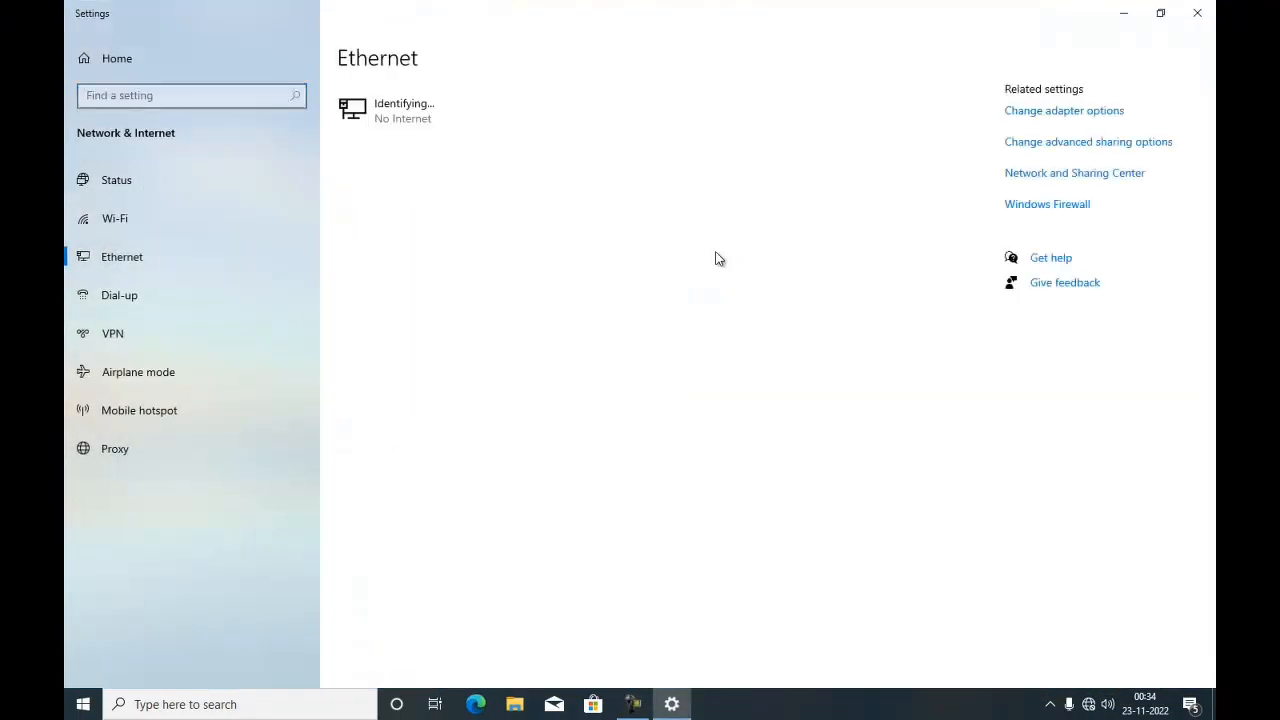
pyautogui.click(1066, 111)
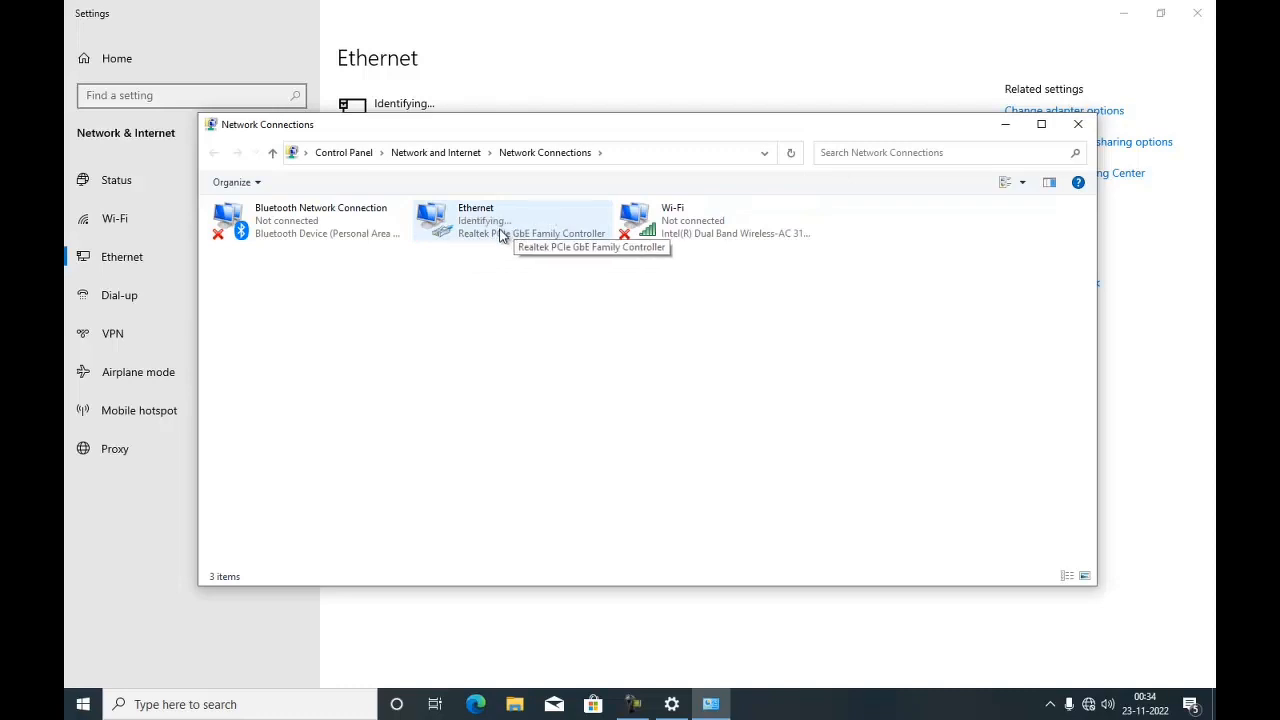
# - Set the Ethernet adapter's IPv4 address to 192.168.0.2 with subnet mask 255.255.255.0
pyautogui.doubleClick(501, 234)
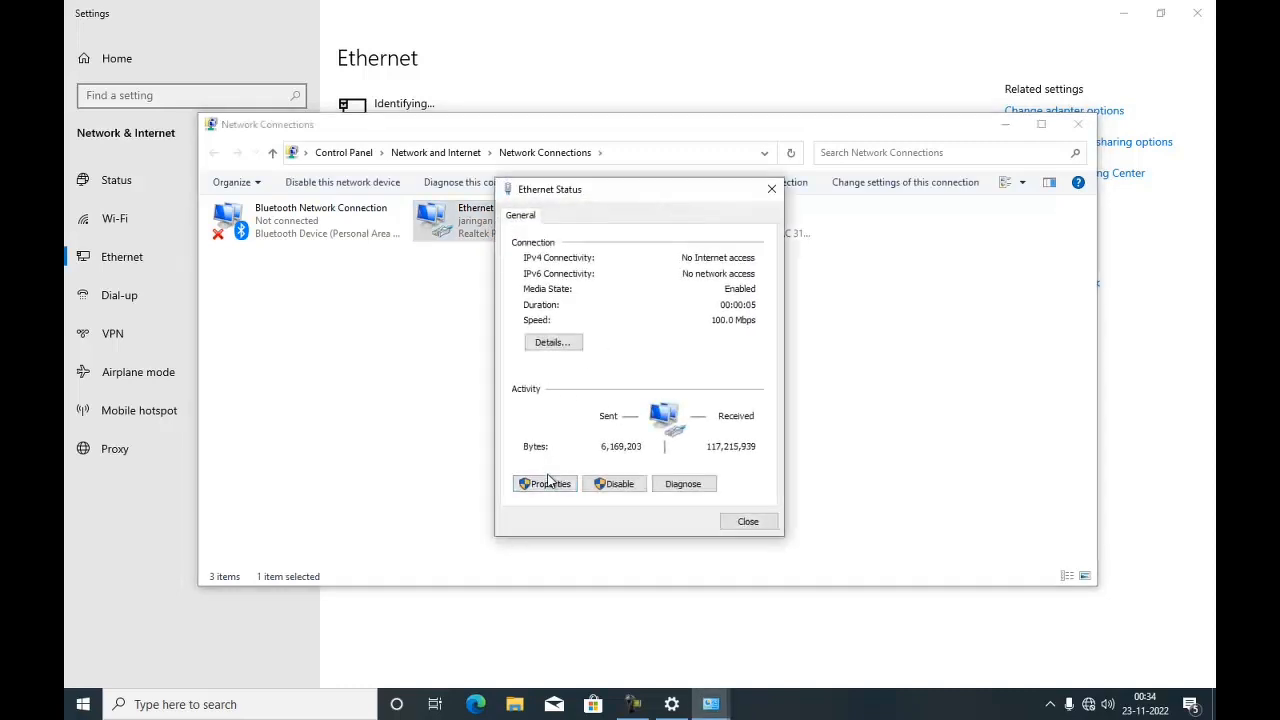
pyautogui.click(548, 486)
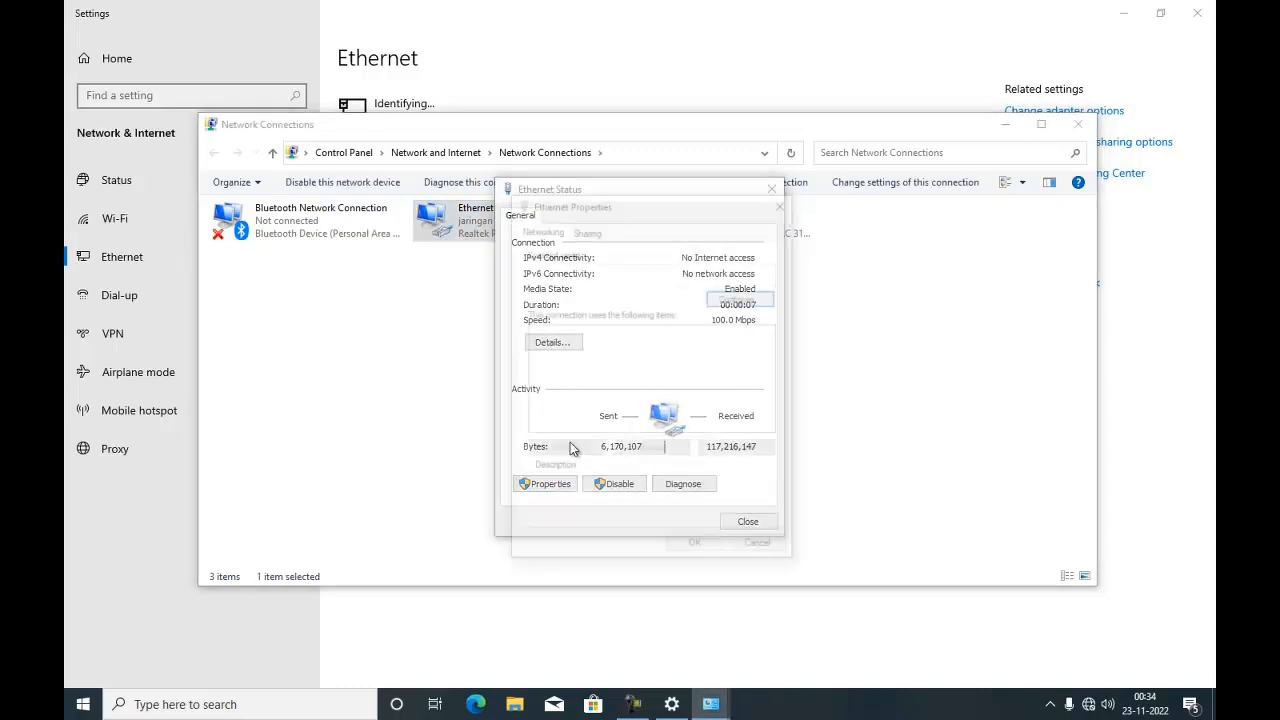
pyautogui.doubleClick(656, 373)
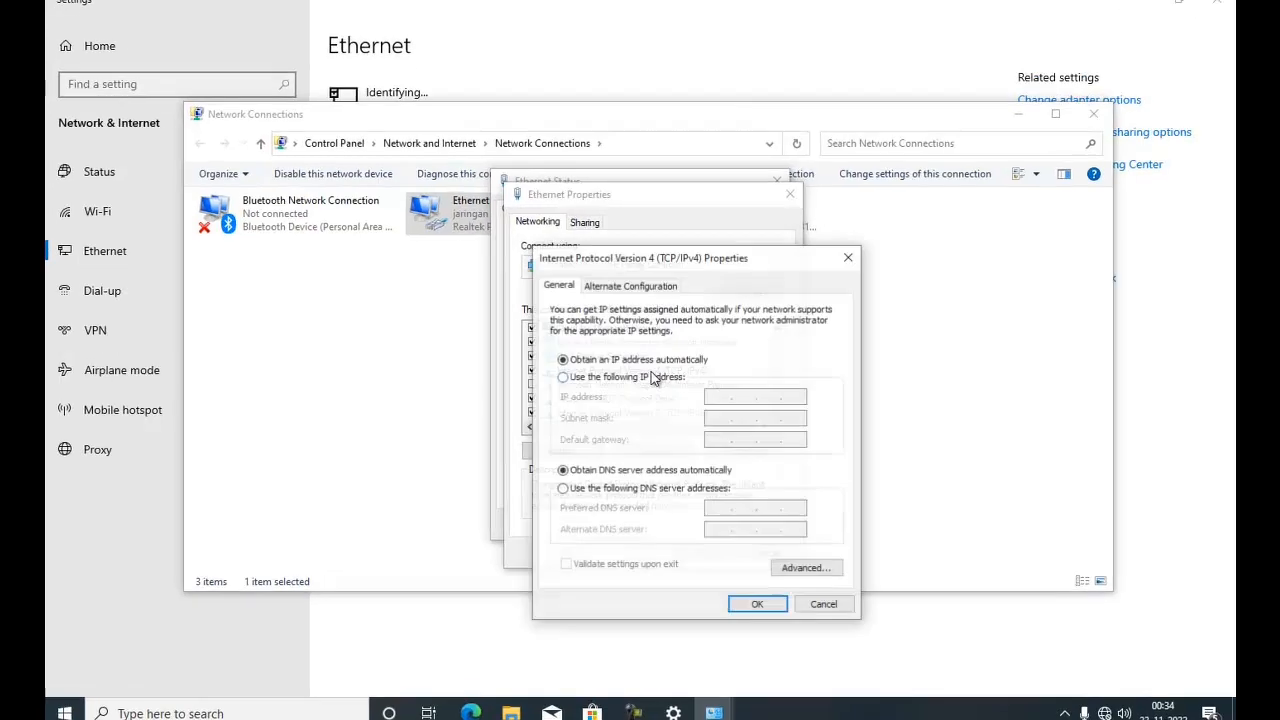
pyautogui.click(657, 366)
pyautogui.click(762, 388)
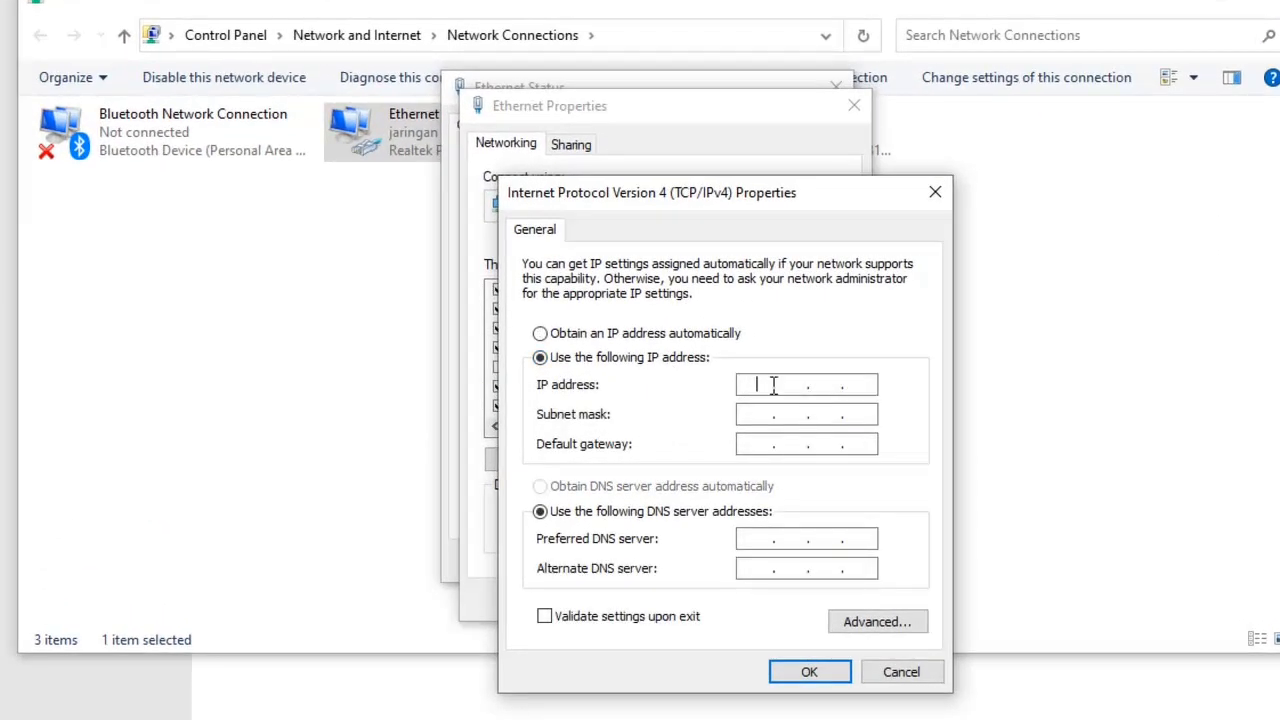
pyautogui.write('192 . 168')
pyautogui.write('0 .2')
pyautogui.click(762, 415)
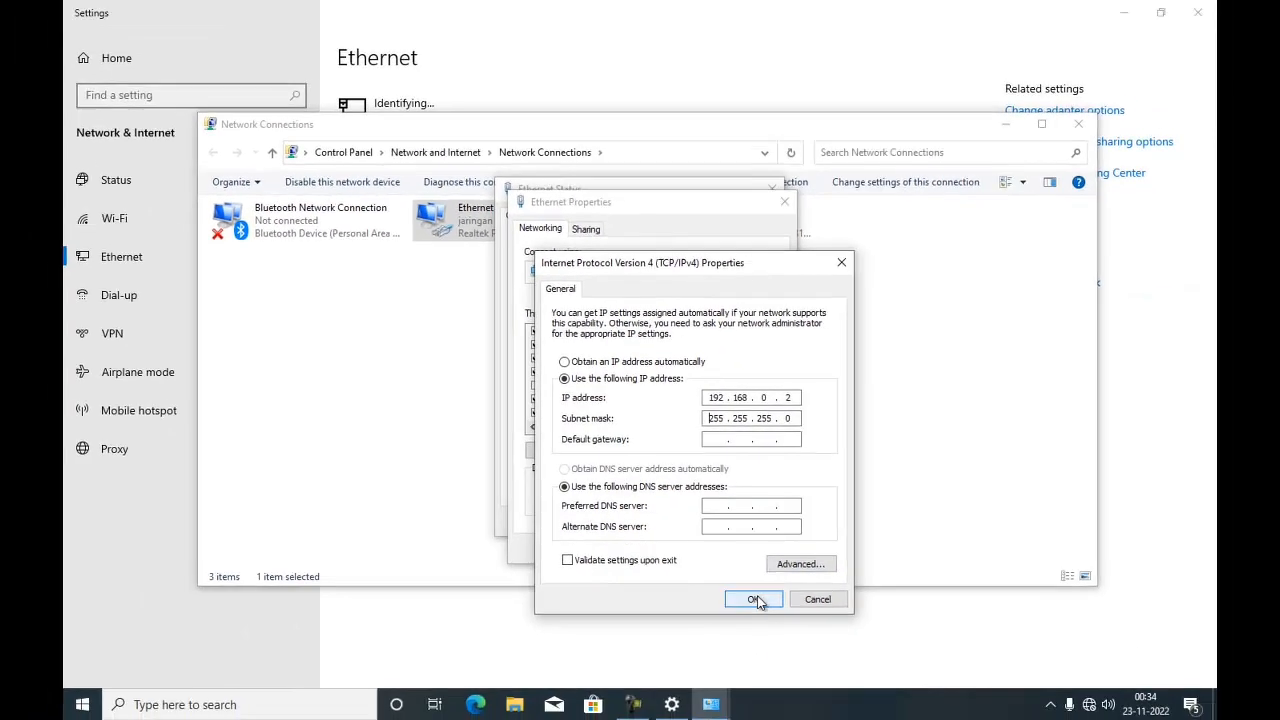
pyautogui.click(757, 600)
# - Confirm the Ethernet properties and close the status, network connections and settings windows
pyautogui.click(712, 548)
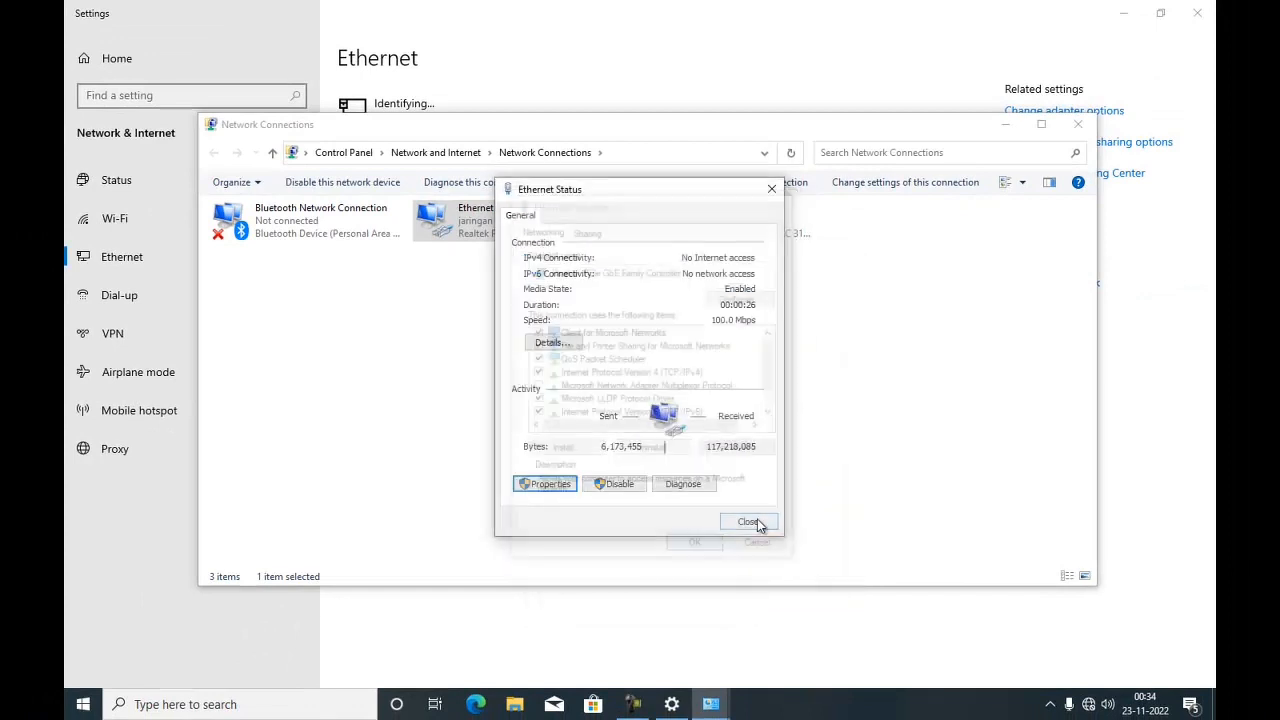
pyautogui.click(748, 522)
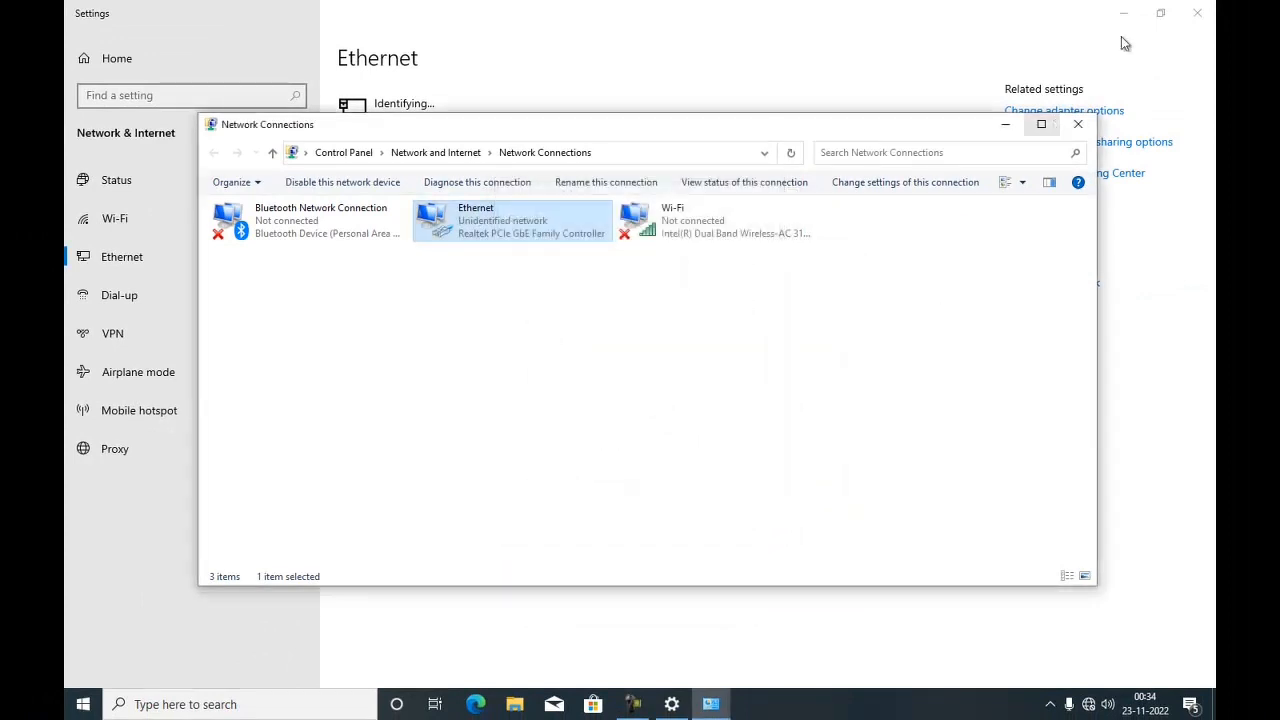
pyautogui.click(1078, 124)
pyautogui.click(1197, 12)
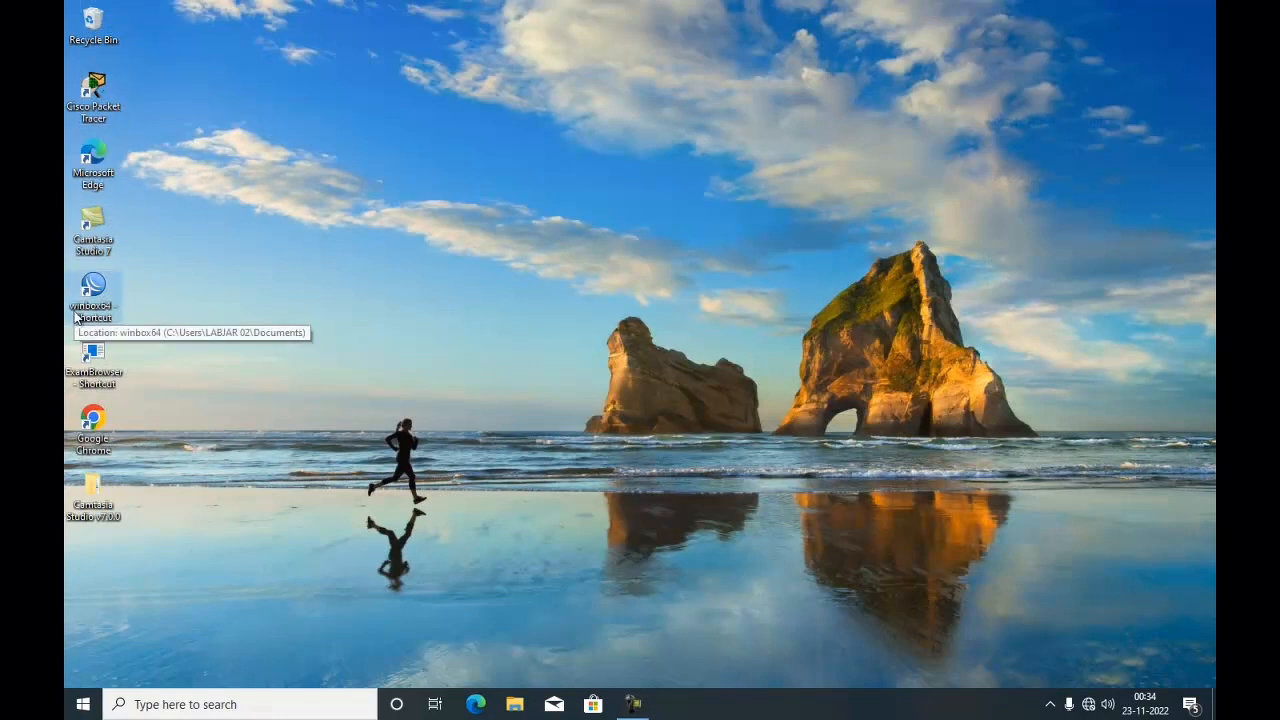
# - Open Google Chrome and go to the router address 192.168.0.1
pyautogui.doubleClick(92, 422)
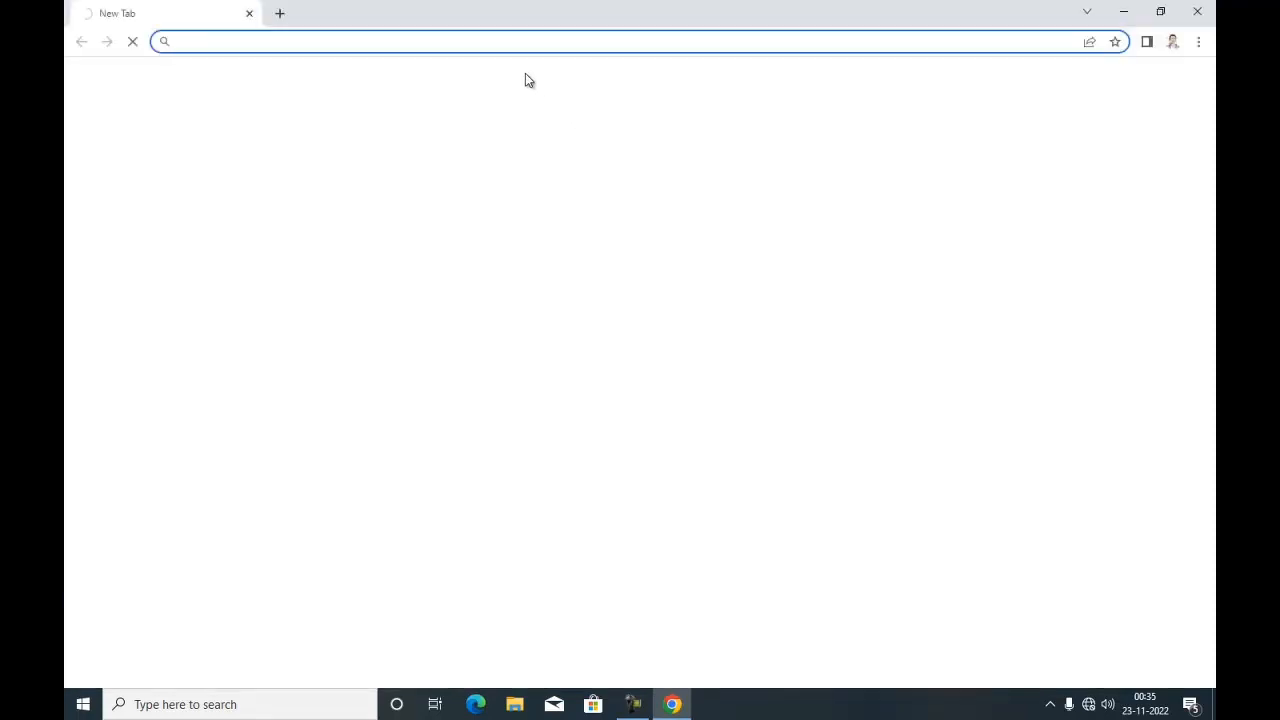
pyautogui.click(447, 42)
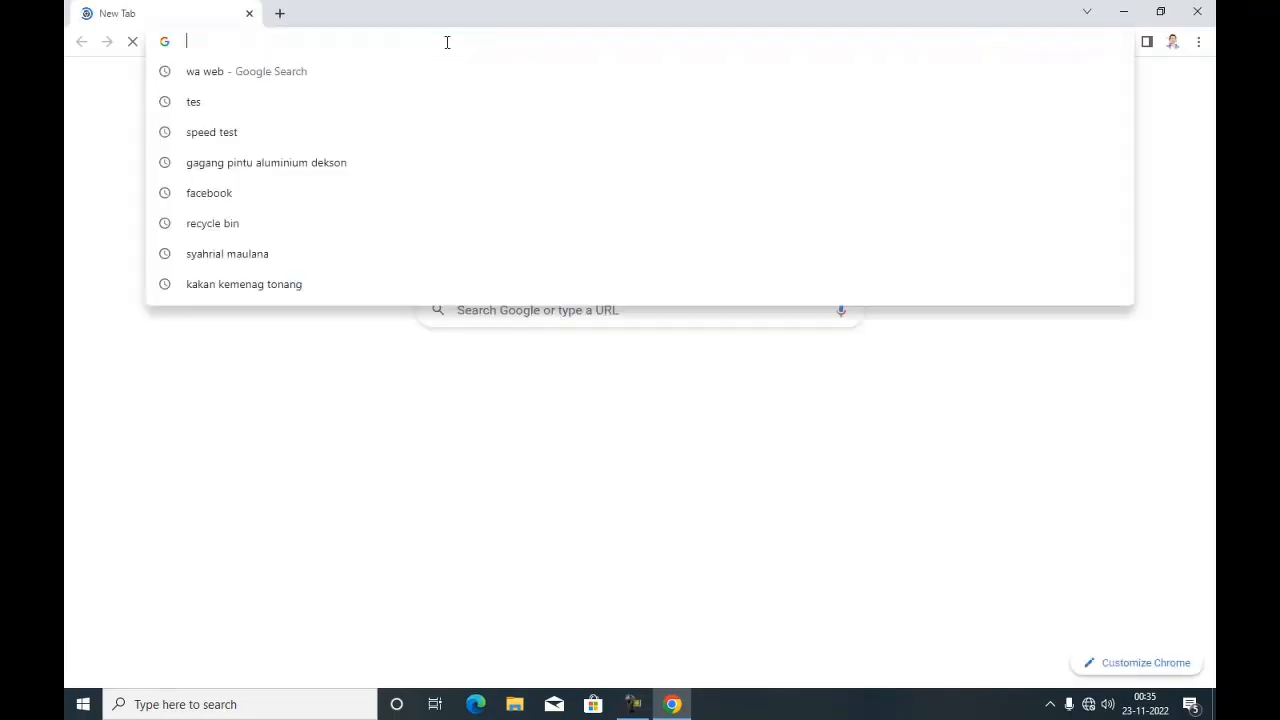
pyautogui.write('192.168.0.1')
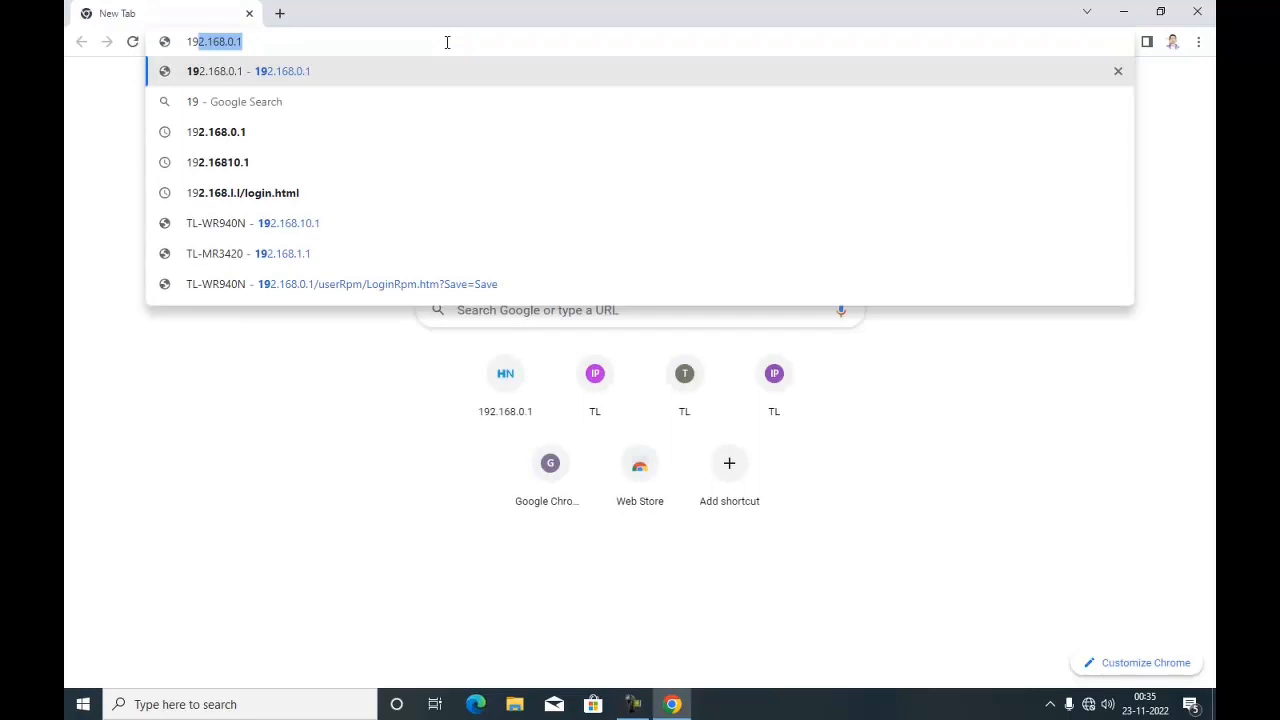
pyautogui.press('Right')
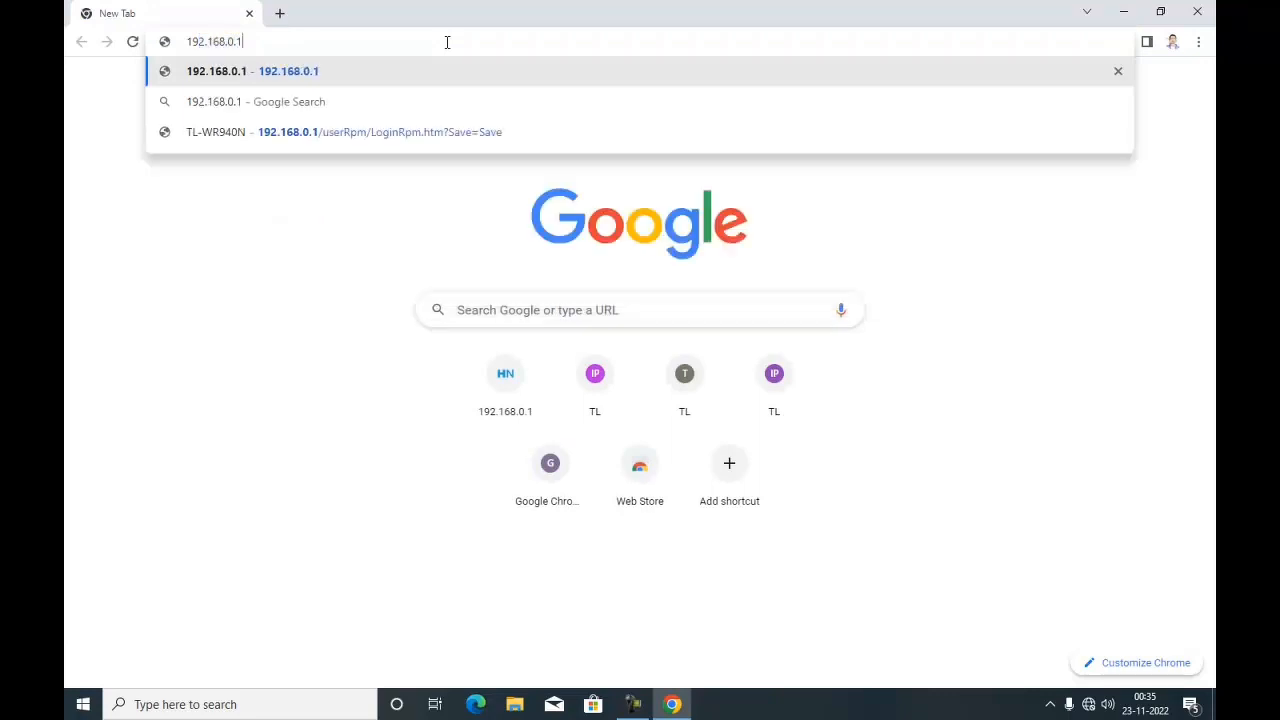
pyautogui.press('Return')
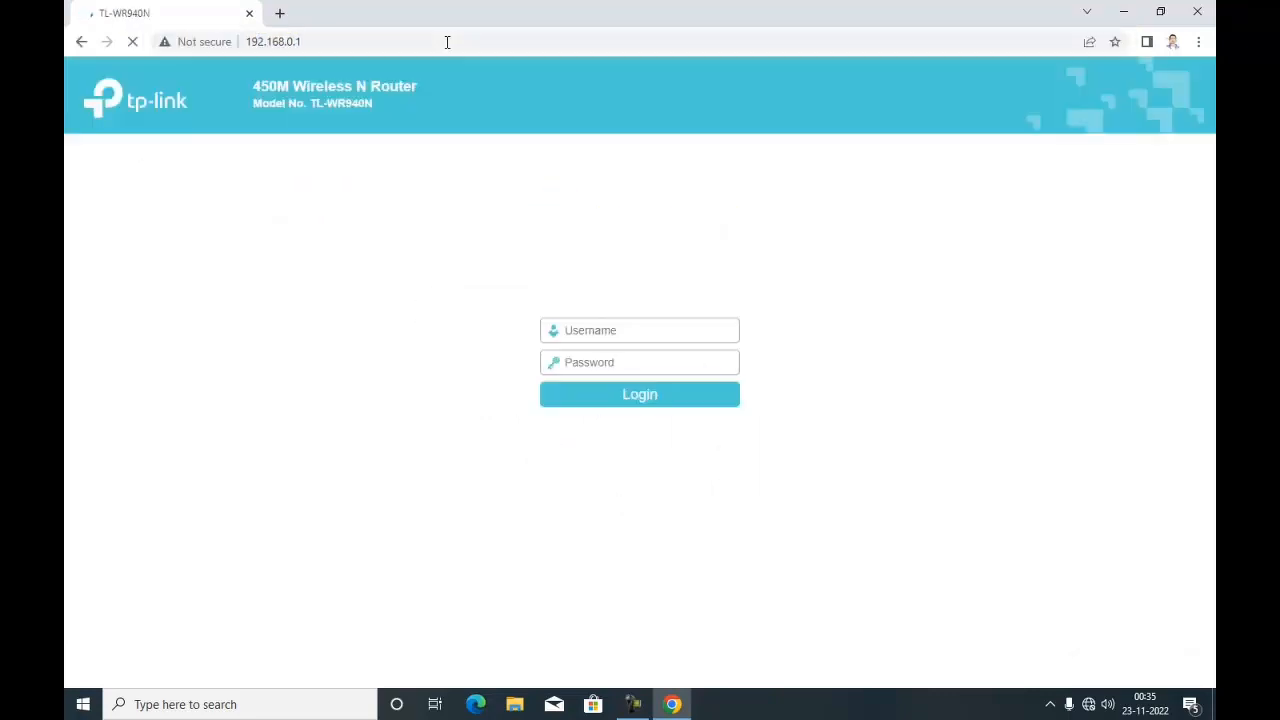
# - Log in to the TP-Link router with the admin username and the router password
pyautogui.press('Tab')
pyautogui.press('Return')
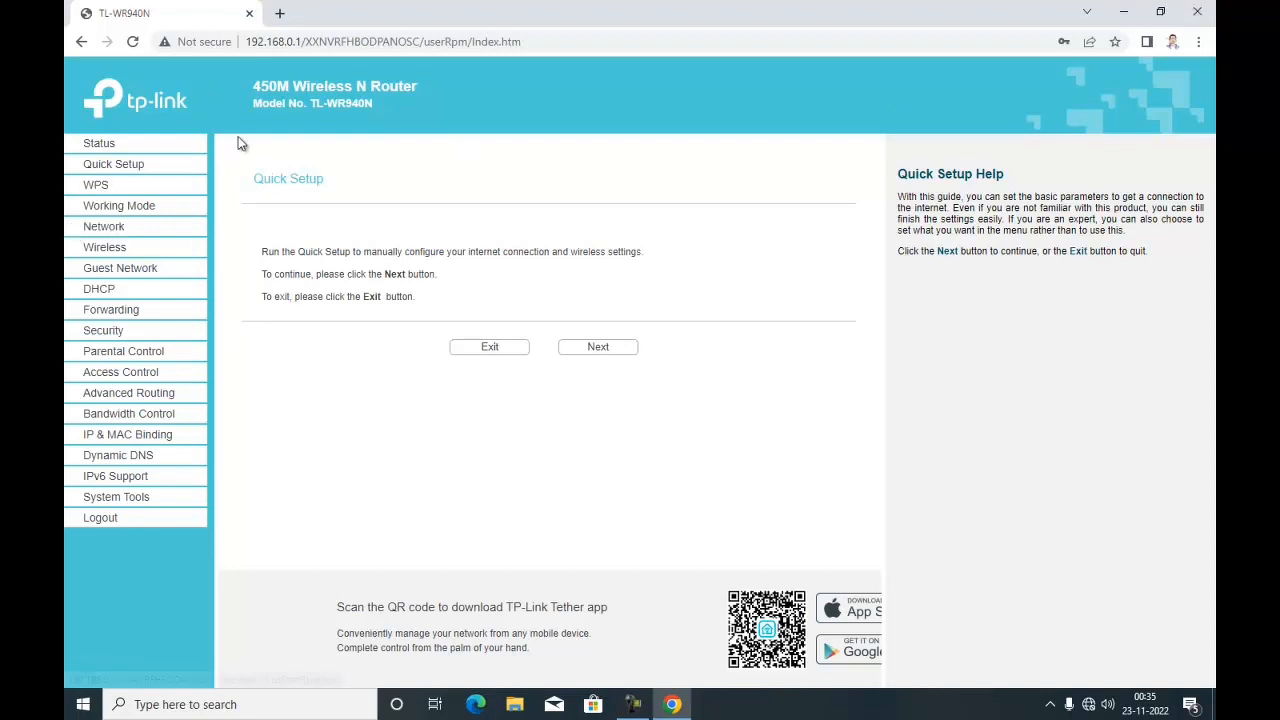
# - Rename the wireless network SSID to jaringanlab and save the wireless settings
pyautogui.click(125, 256)
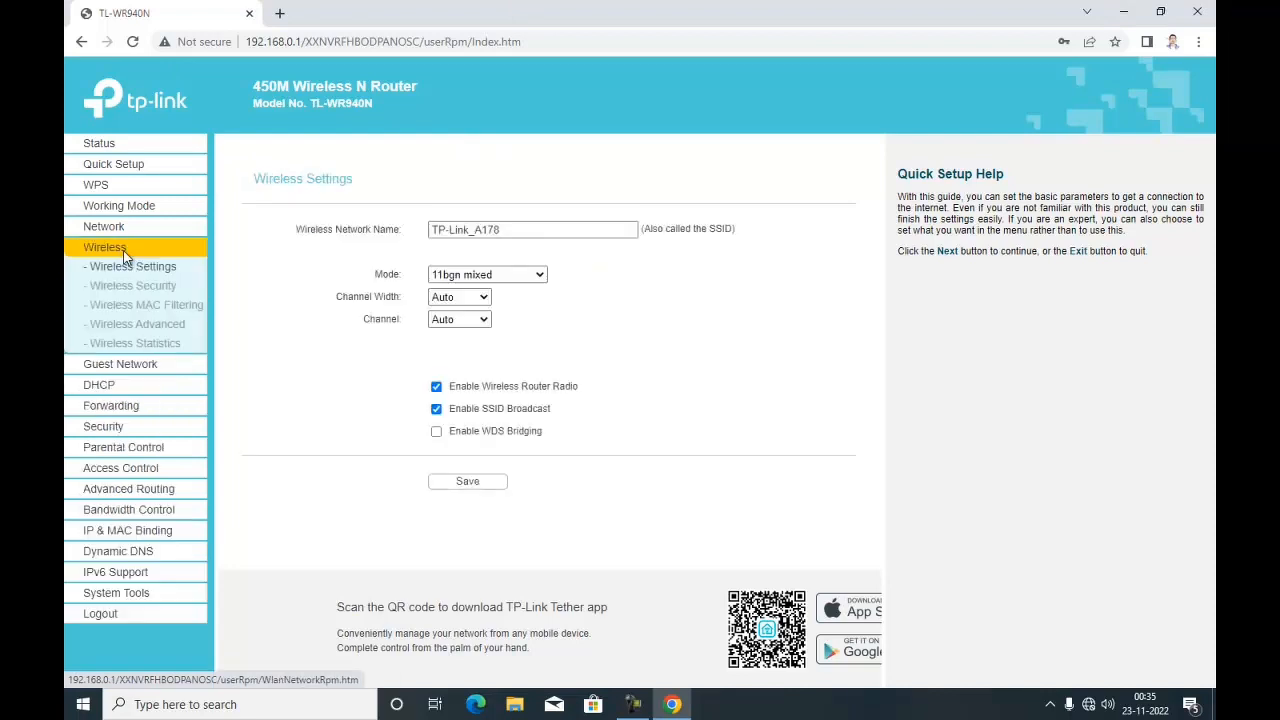
pyautogui.moveTo(522, 229); pyautogui.dragTo(400, 231)
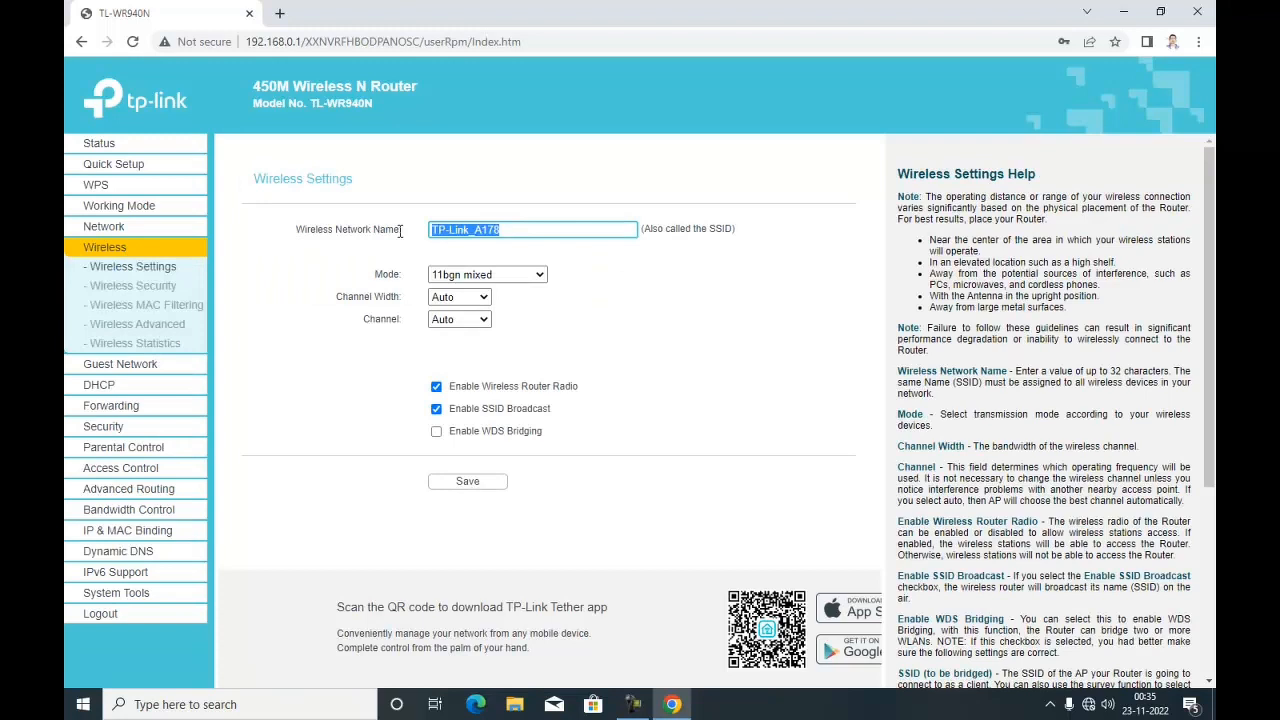
pyautogui.write('jaringan')
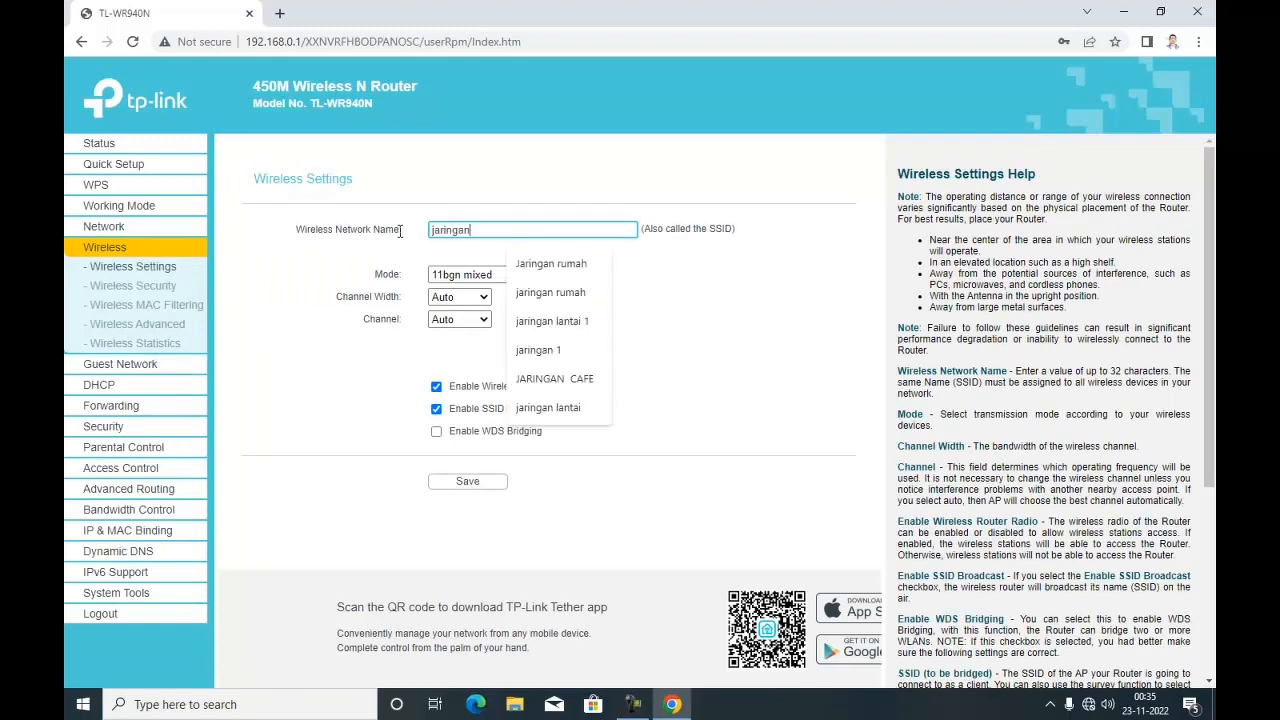
pyautogui.write('lab')
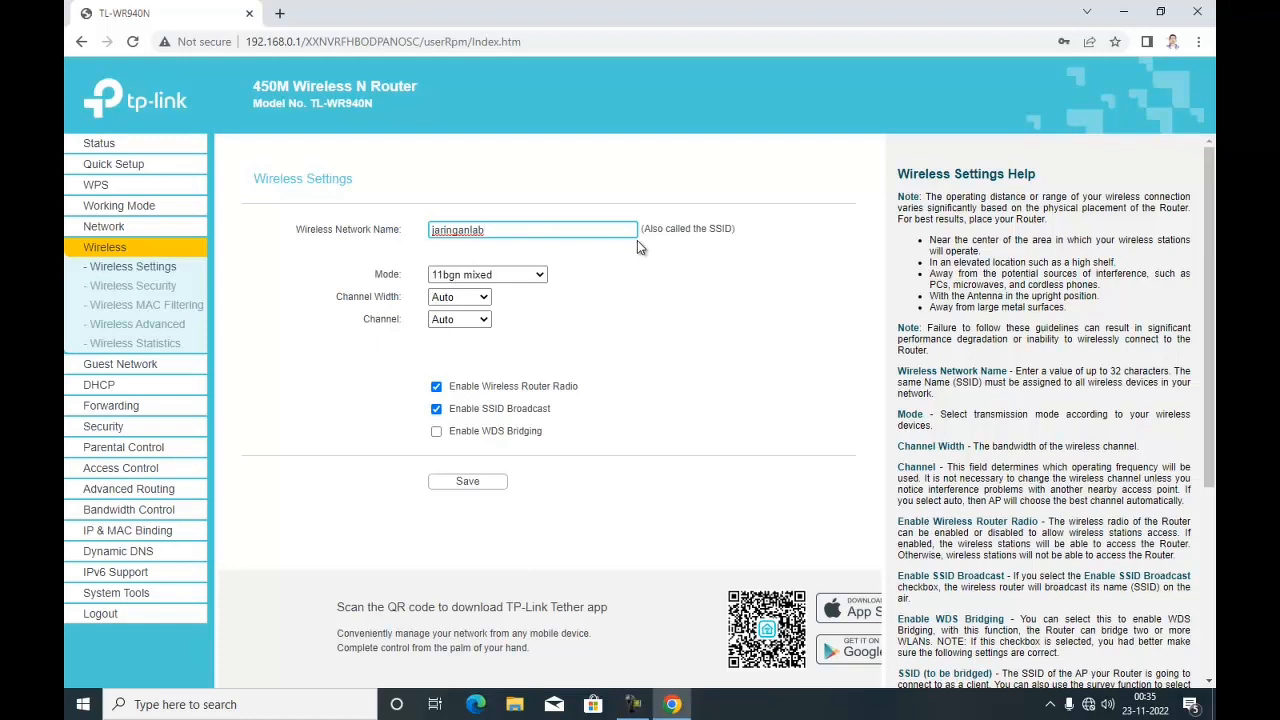
pyautogui.click(467, 481)
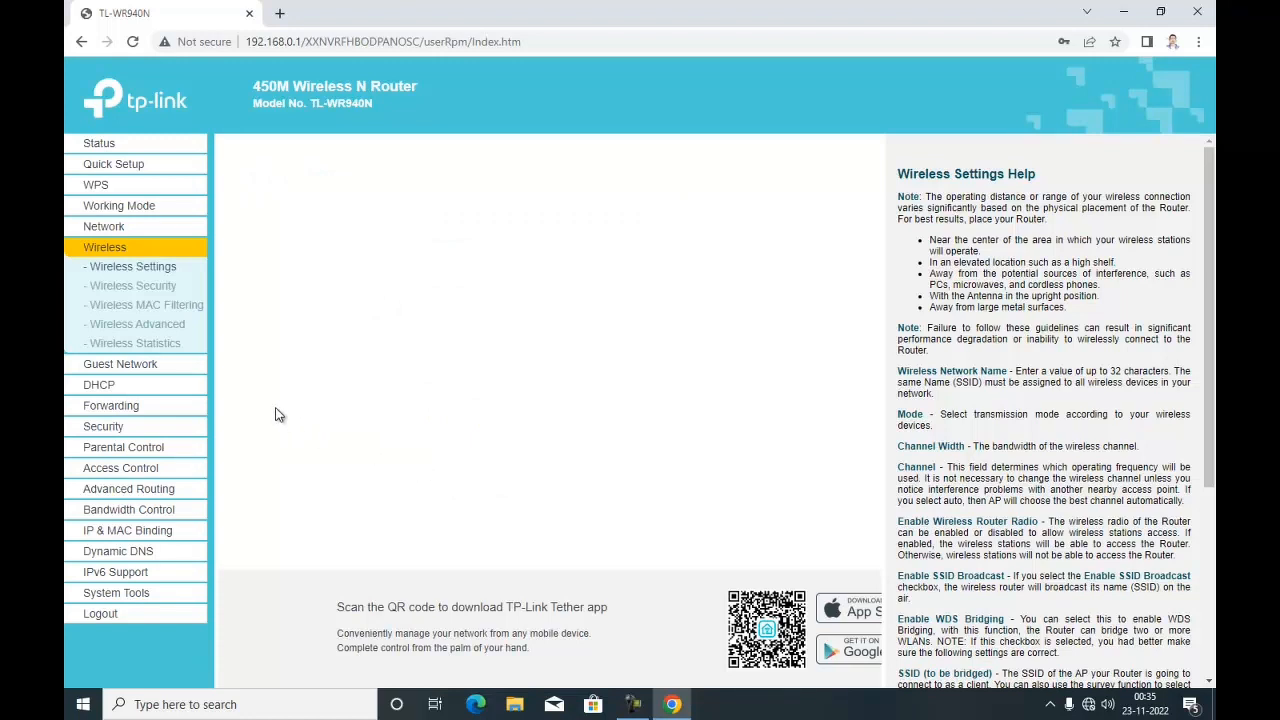
# - Disable wireless security and save the setting
pyautogui.click(152, 287)
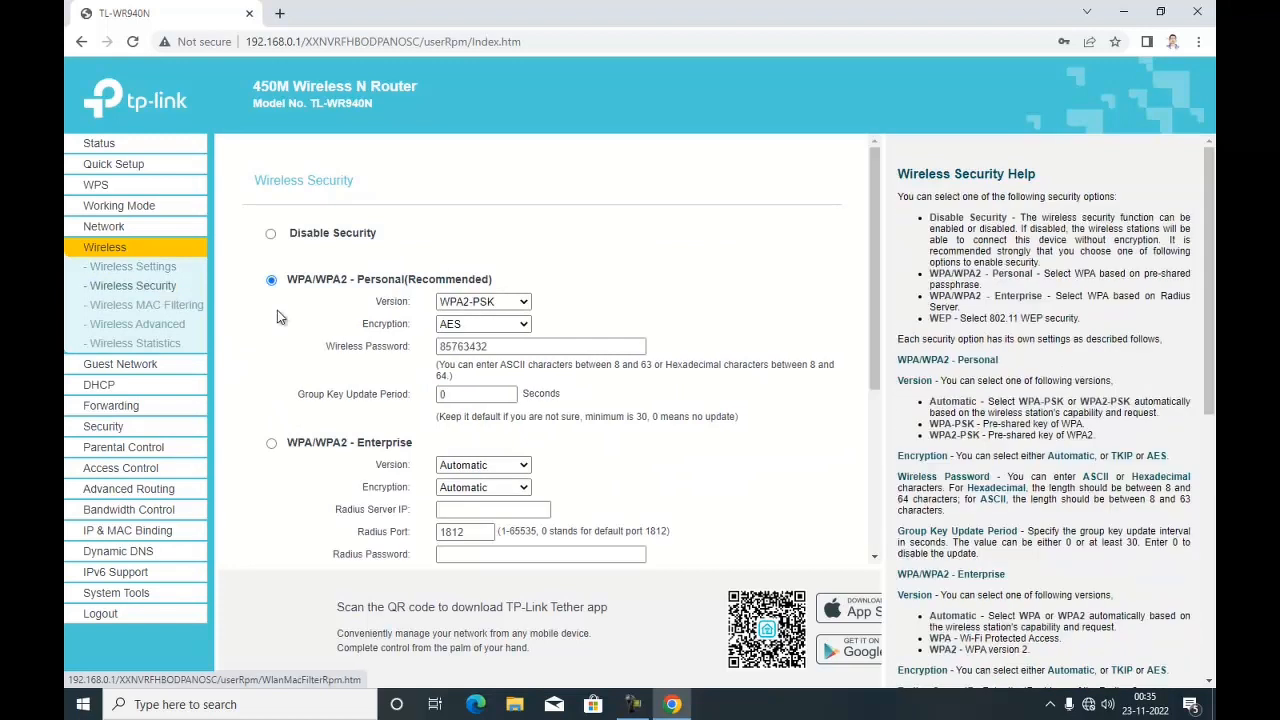
pyautogui.click(272, 236)
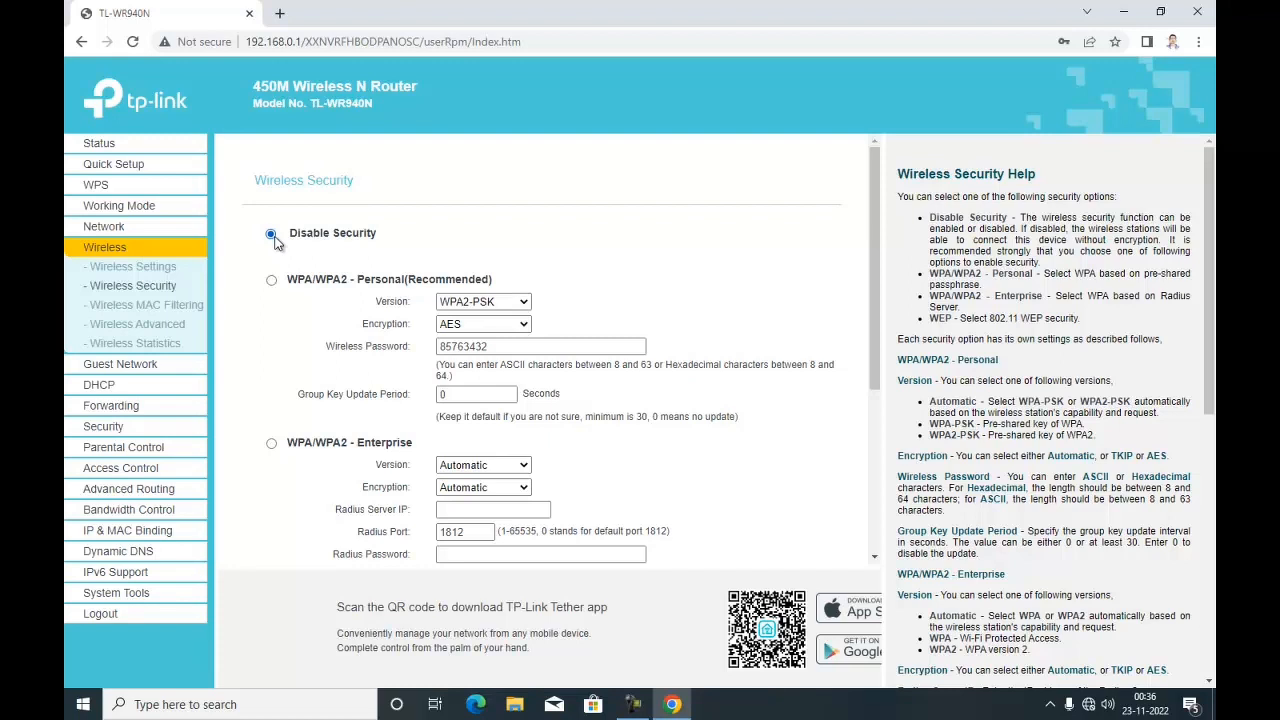
pyautogui.scroll(-3, 519, 547)
pyautogui.click(477, 533)
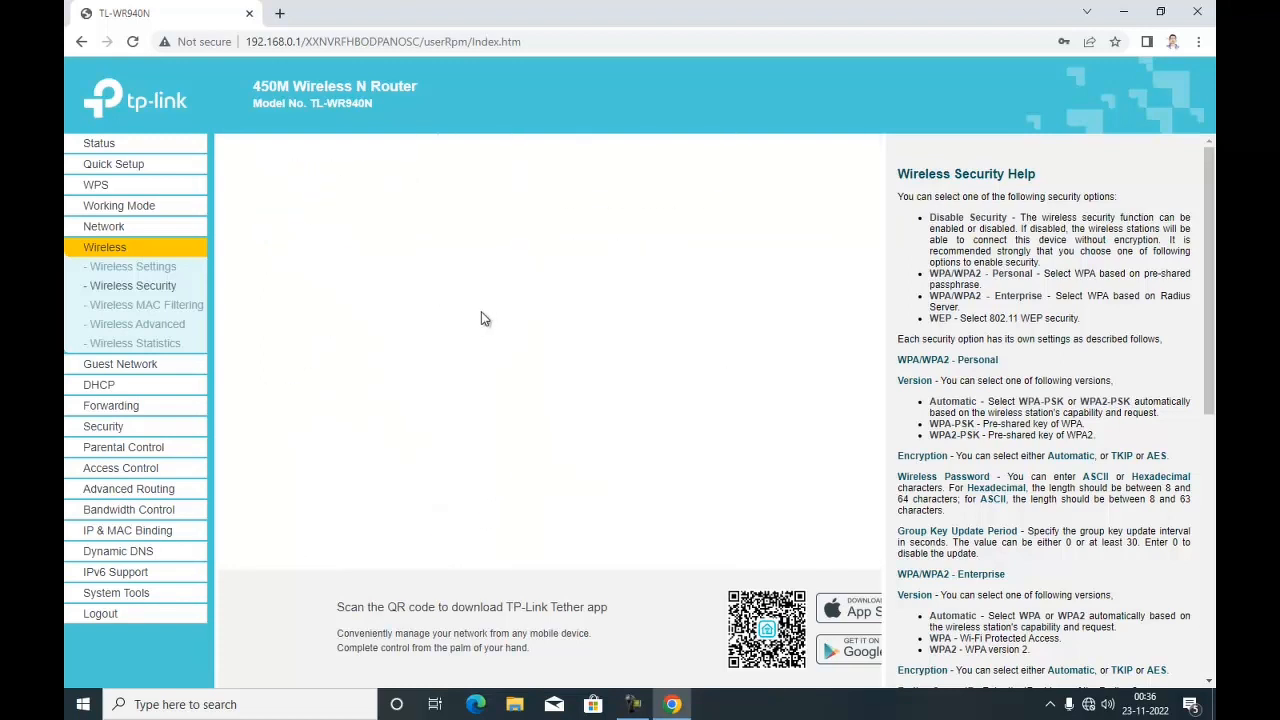
# - Disable WPS on the router
pyautogui.click(86, 193)
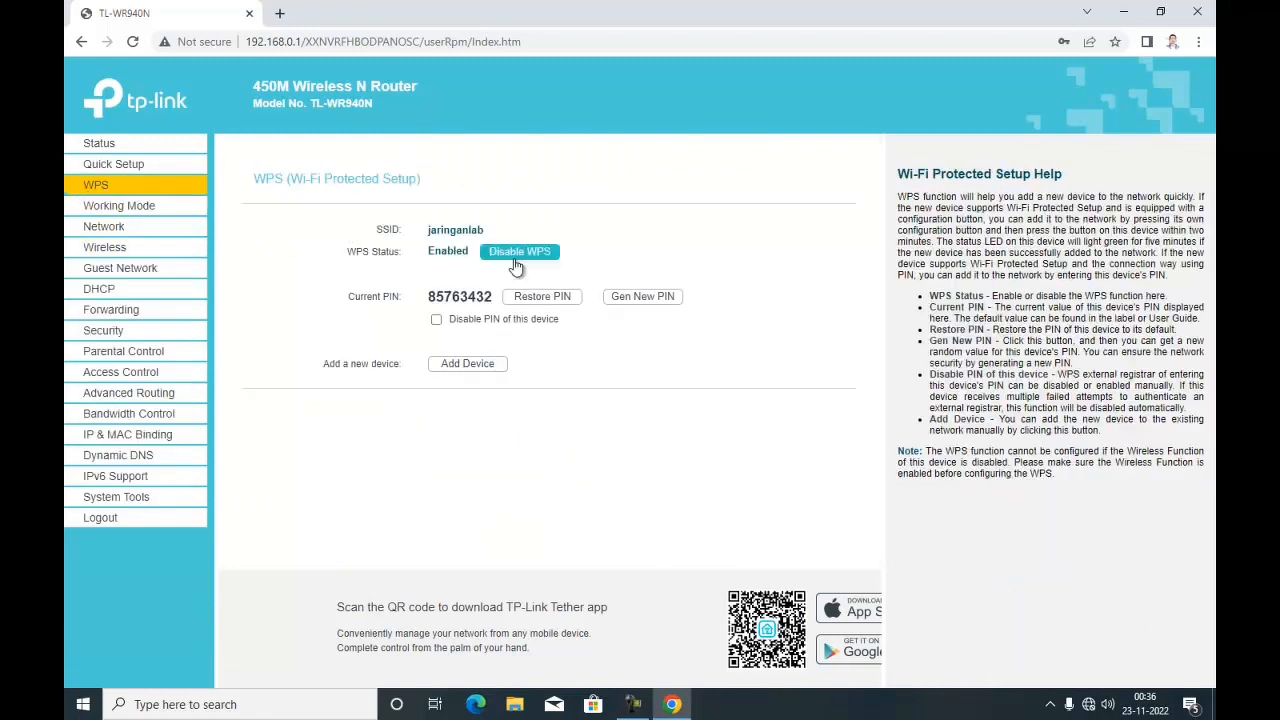
pyautogui.click(514, 258)
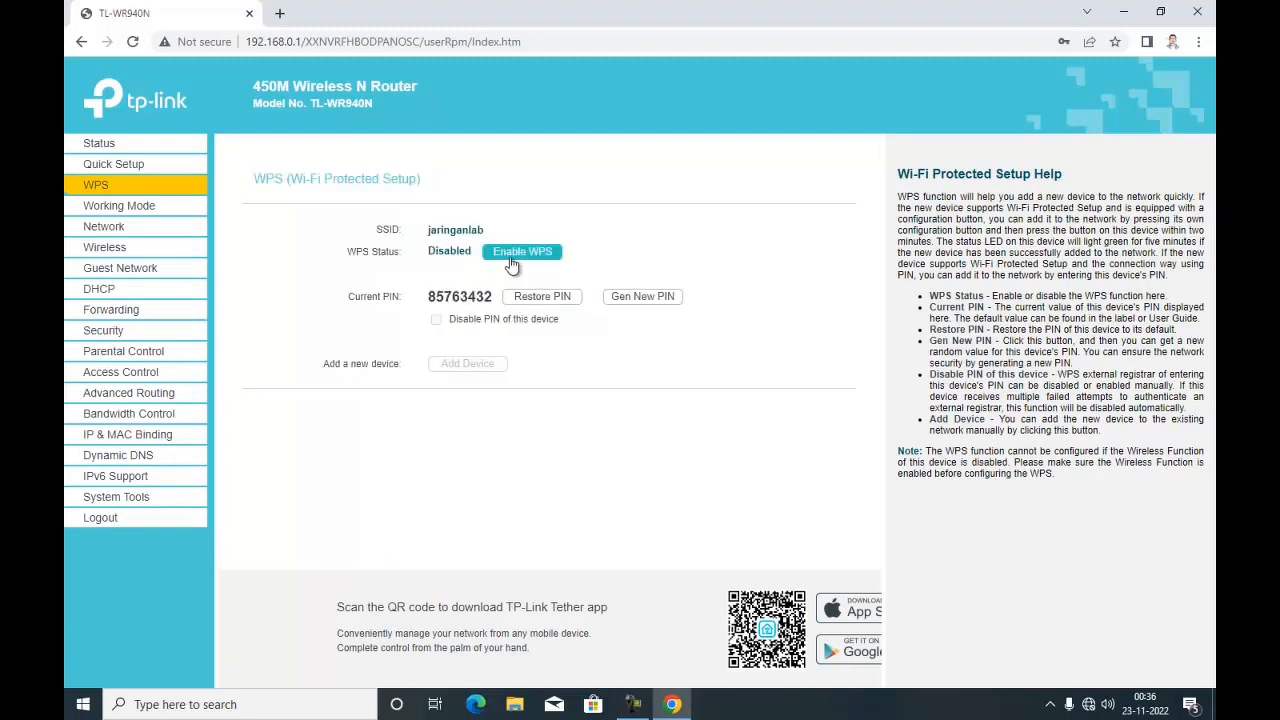
# - Disable the router's DHCP server and save
pyautogui.click(105, 289)
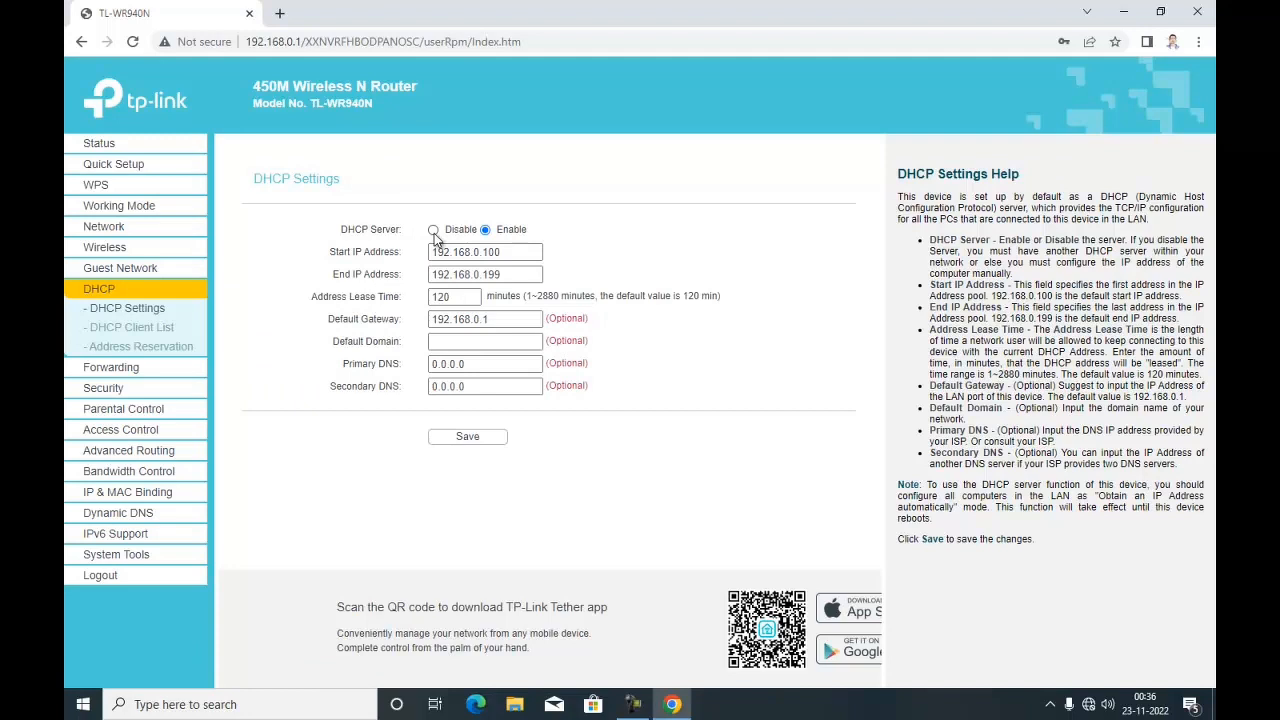
pyautogui.click(433, 231)
pyautogui.click(470, 437)
# - Disable the SPI firewall in basic security and save
pyautogui.click(112, 389)
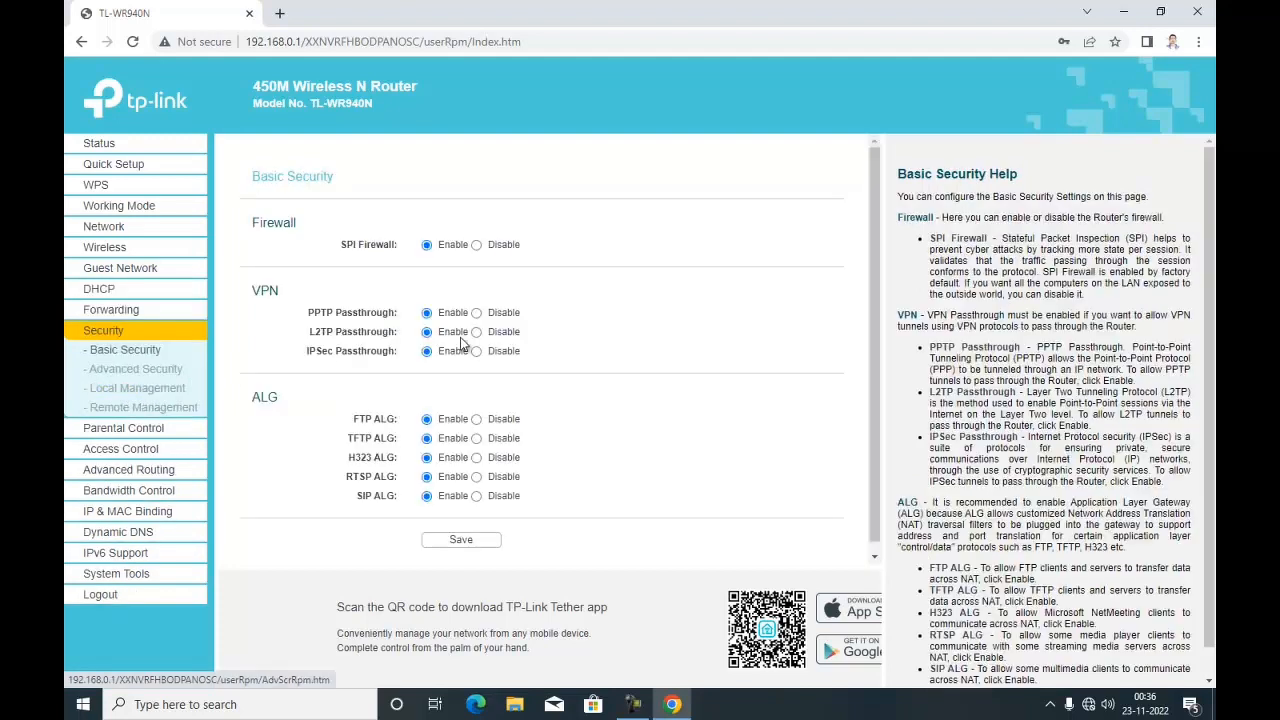
pyautogui.click(477, 245)
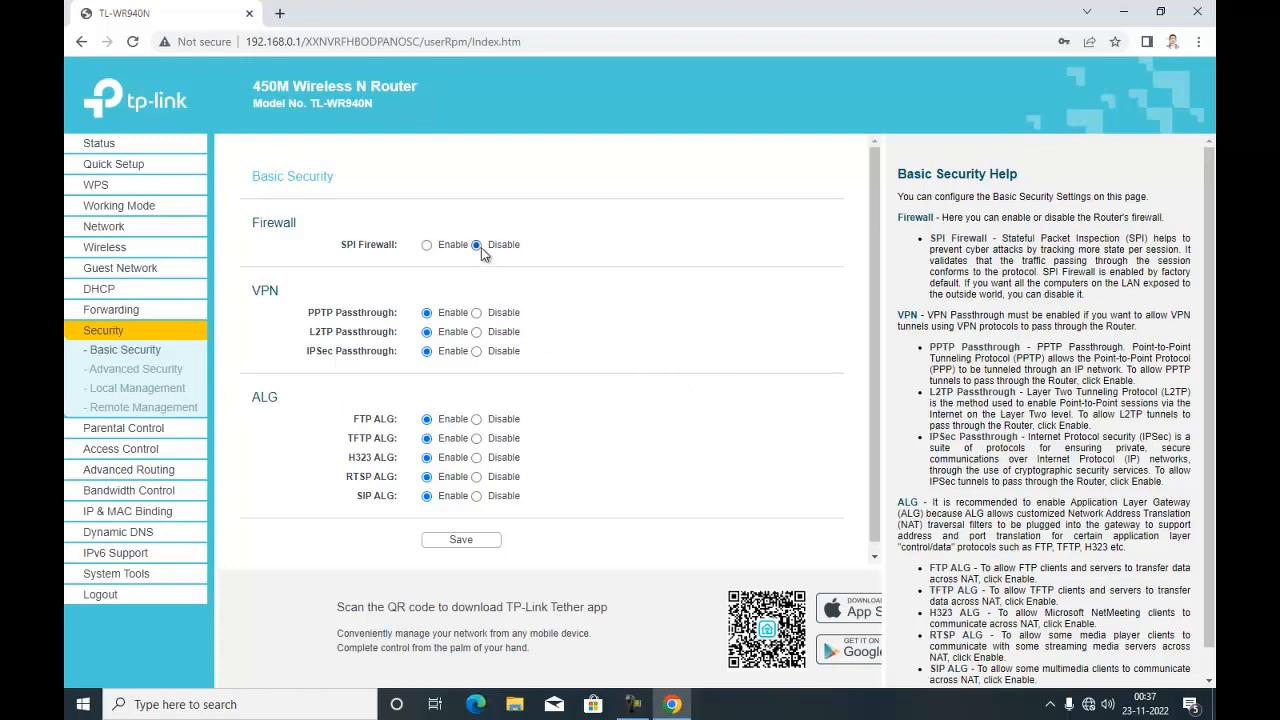
pyautogui.click(463, 539)
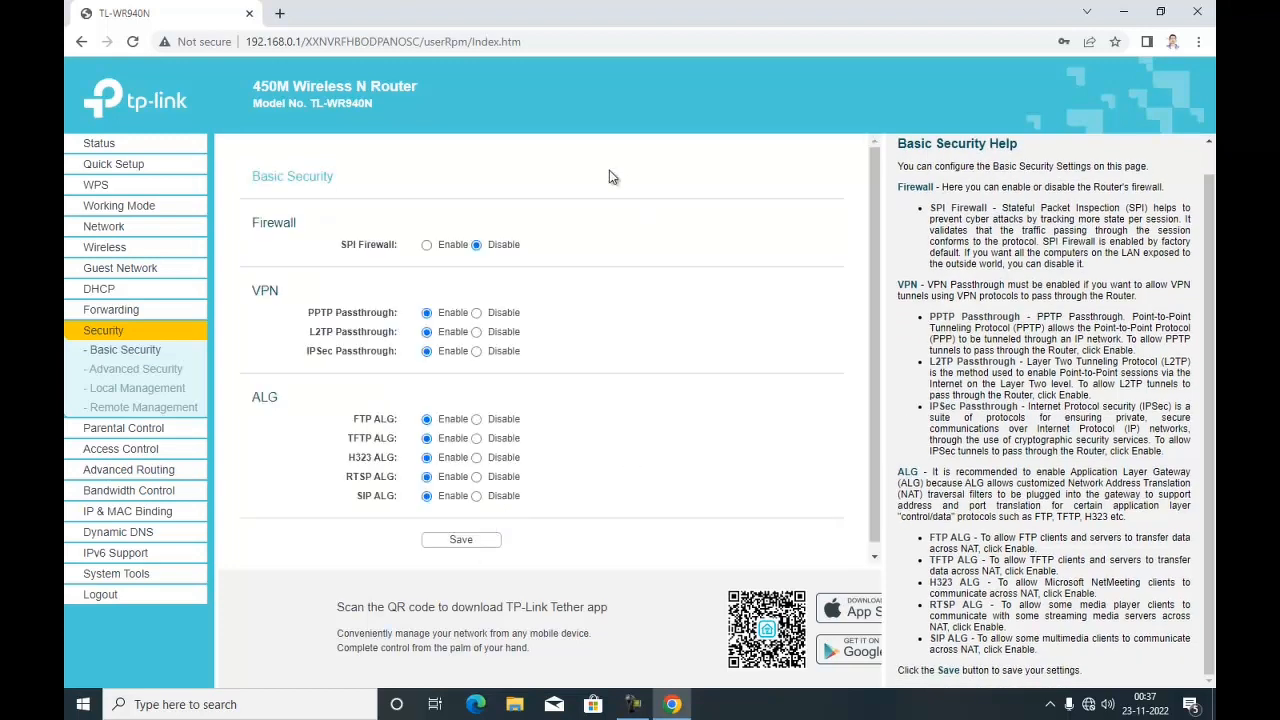
# - Change the router's LAN IP address to 192.168.33.2, save and accept the reboot, then close the browser
pyautogui.click(104, 227)
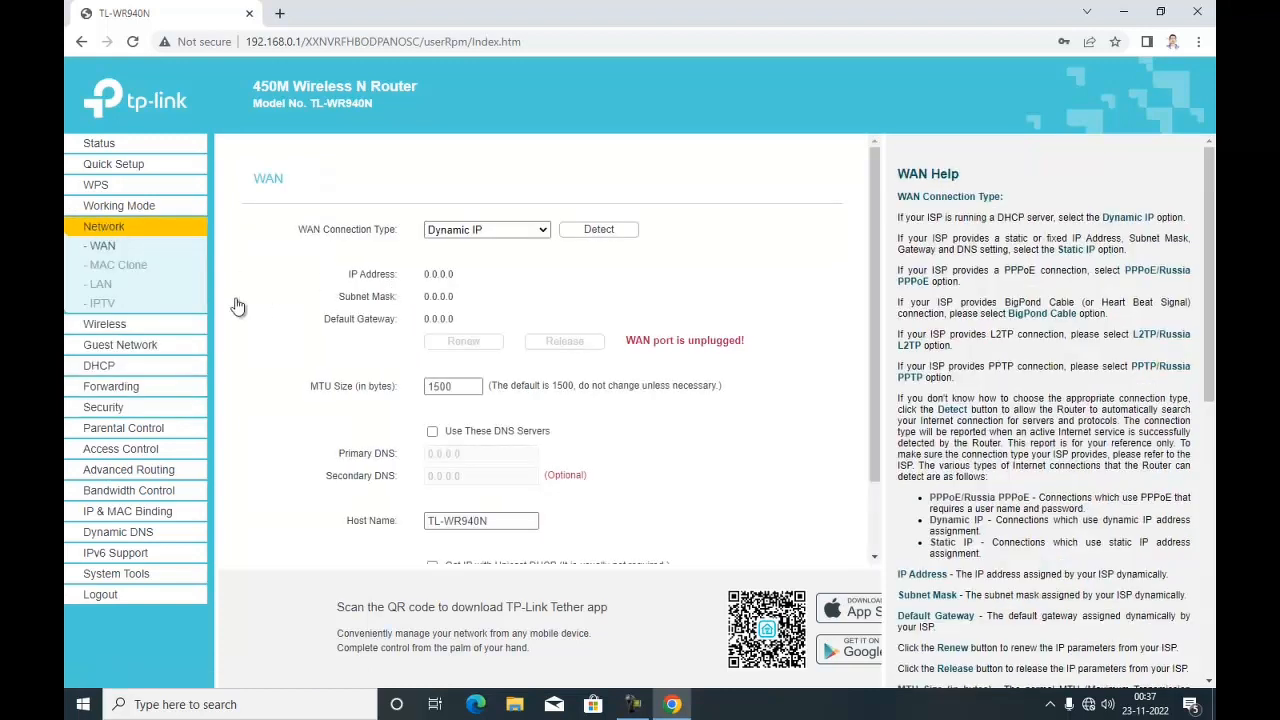
pyautogui.click(105, 285)
pyautogui.moveTo(490, 254); pyautogui.dragTo(418, 243)
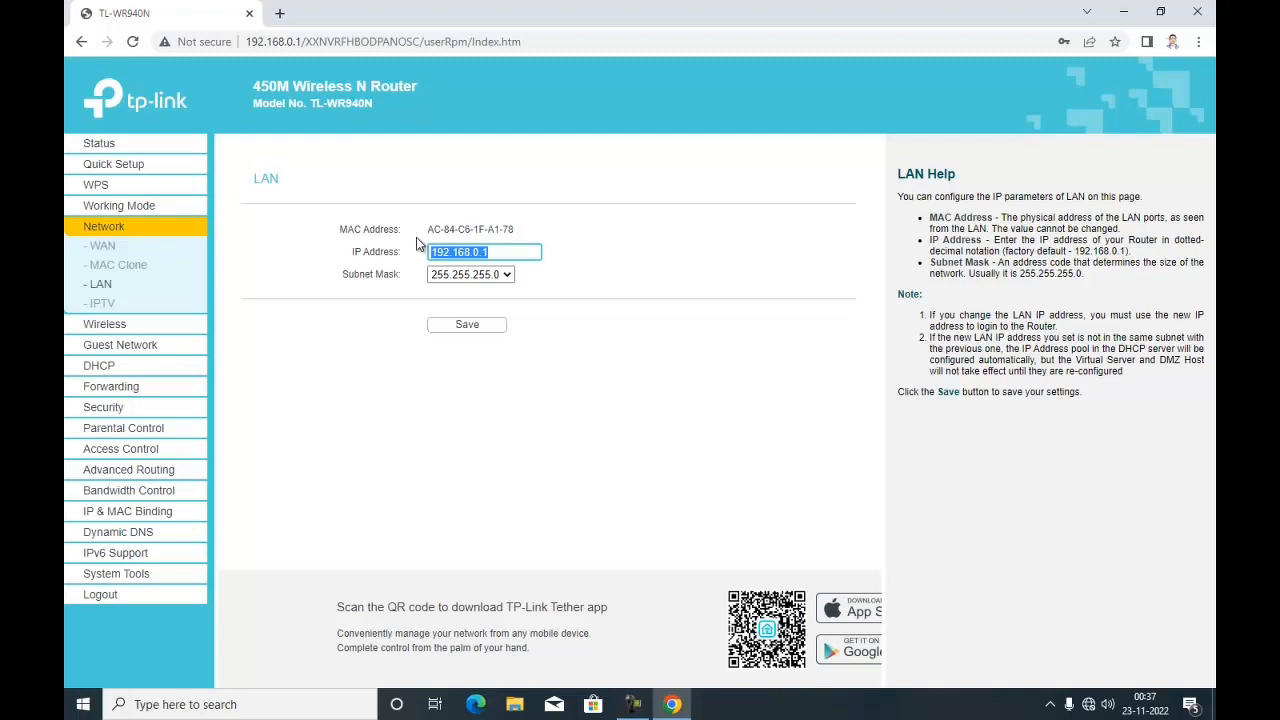
pyautogui.write('1')
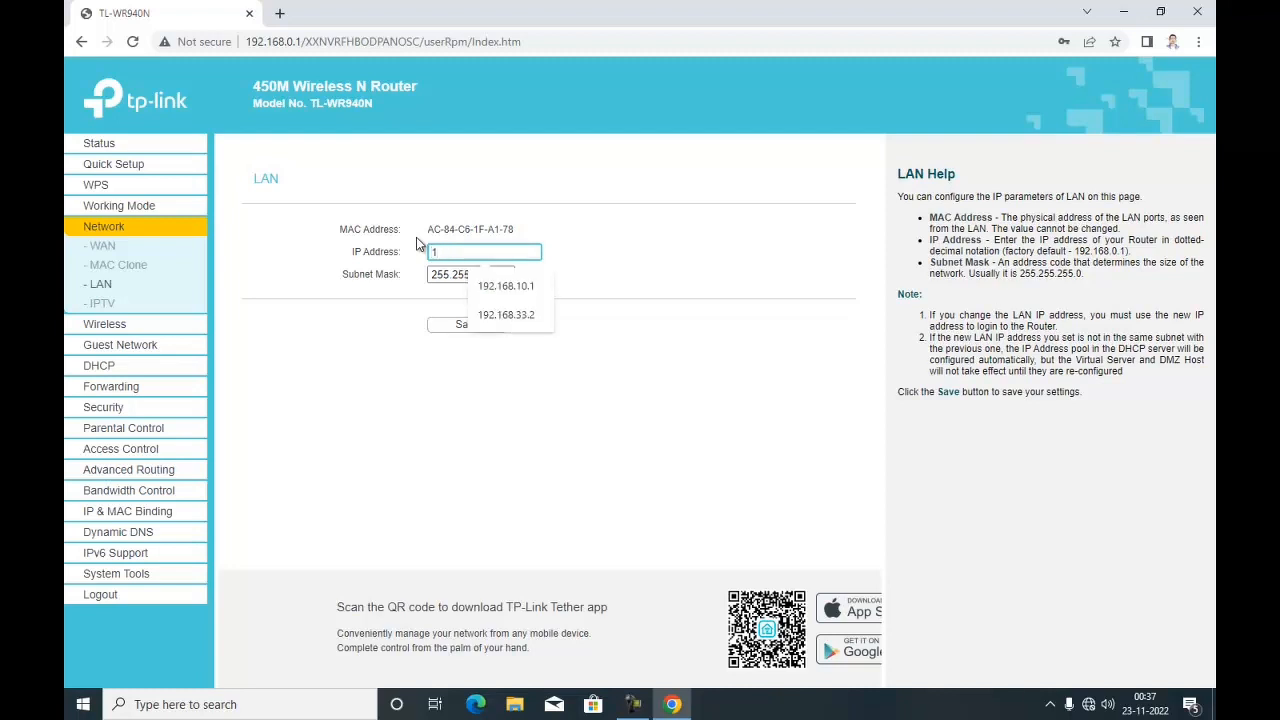
pyautogui.write('92.168.33')
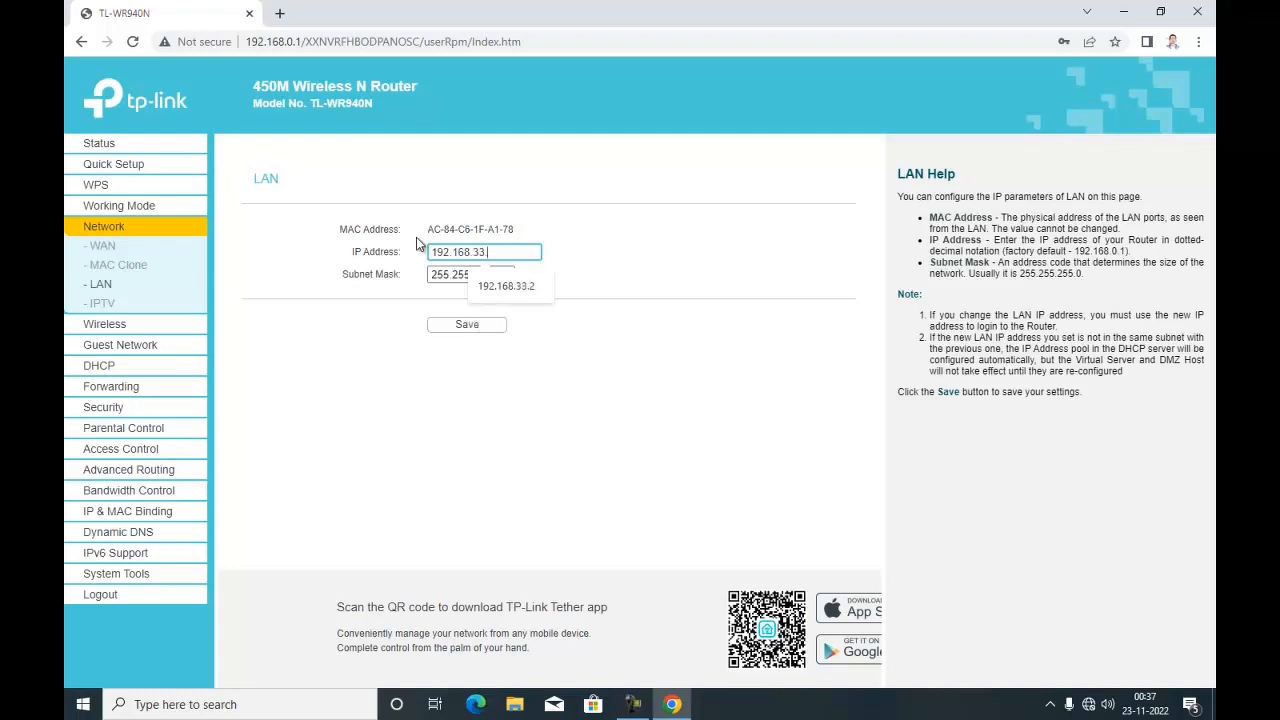
pyautogui.write('.2')
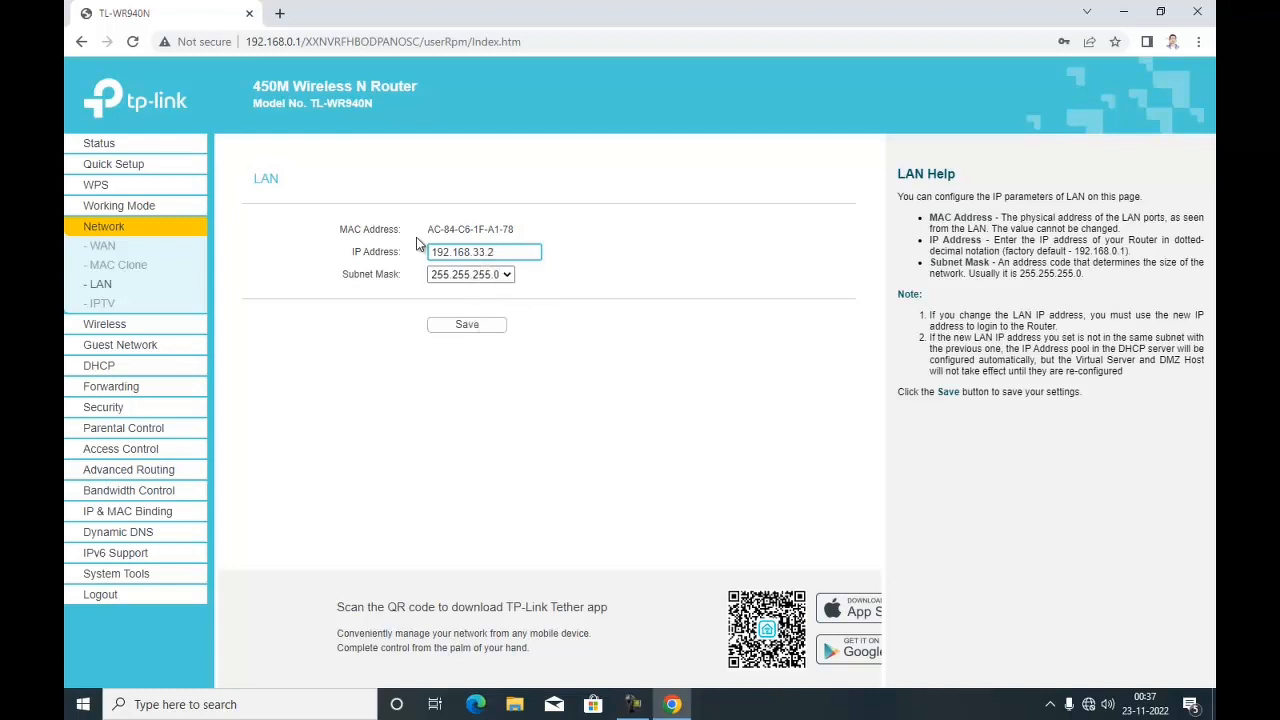
pyautogui.click(466, 327)
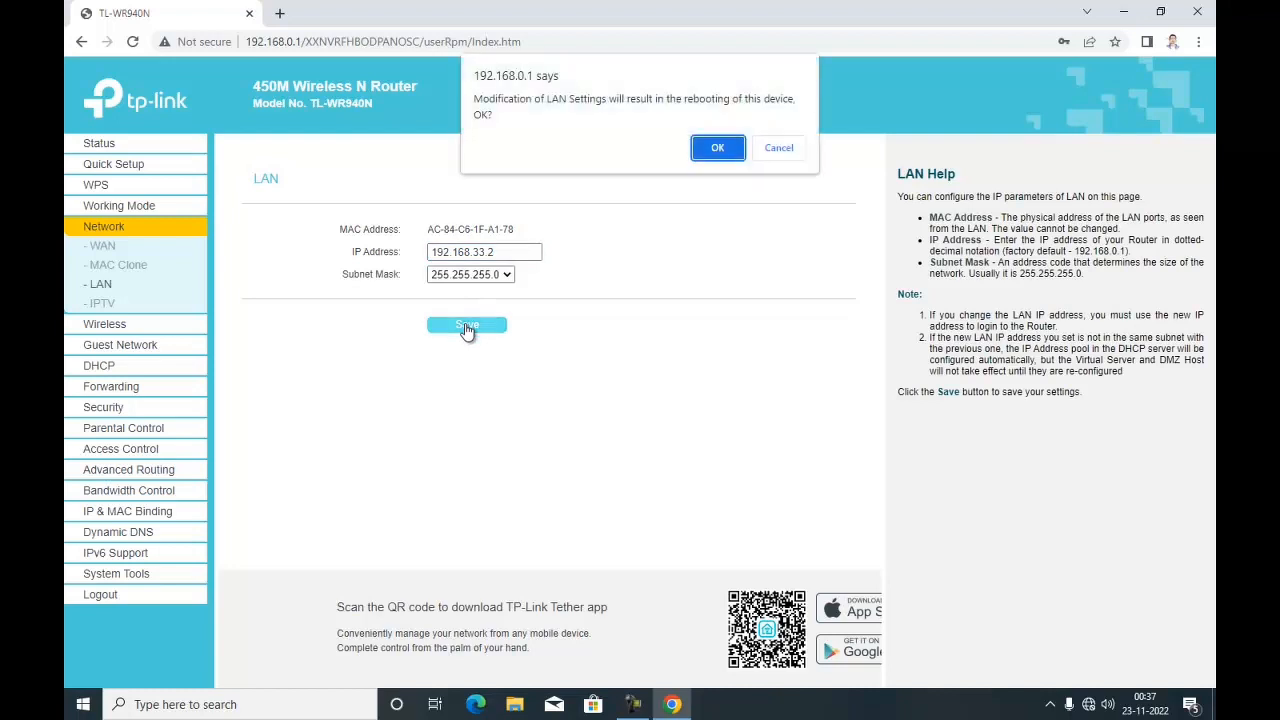
pyautogui.click(729, 150)
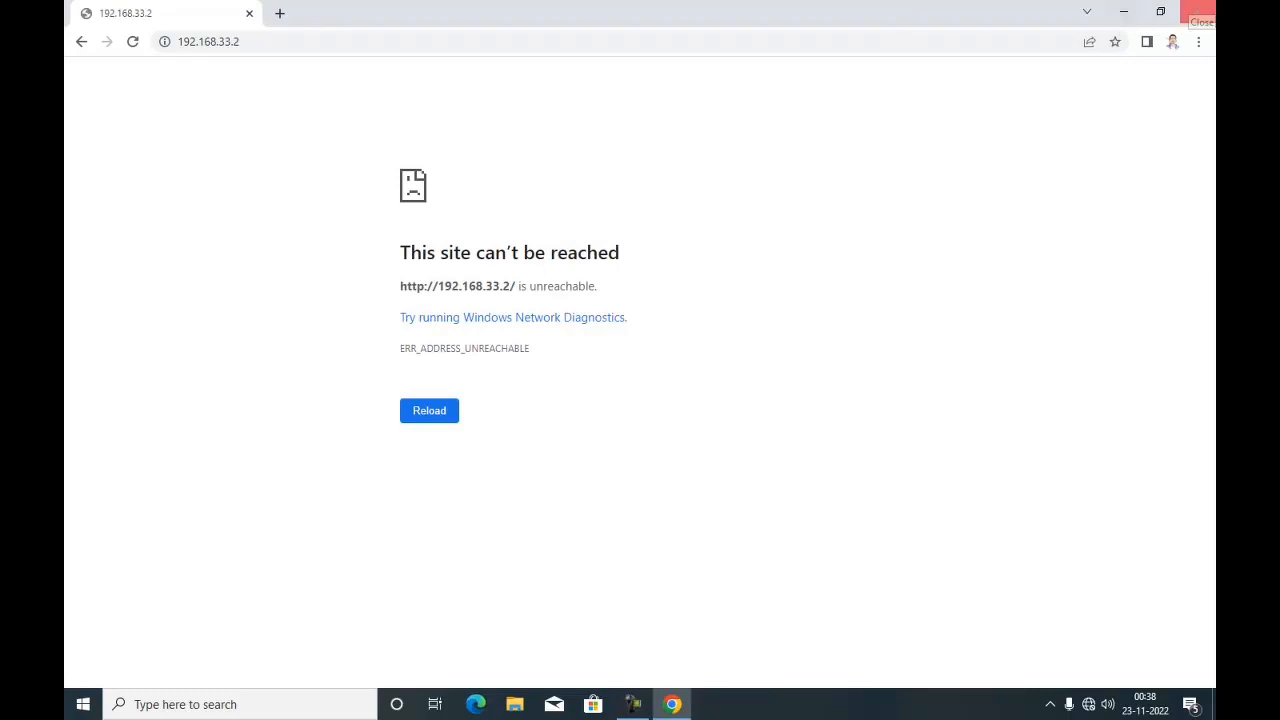
pyautogui.click(1197, 12)
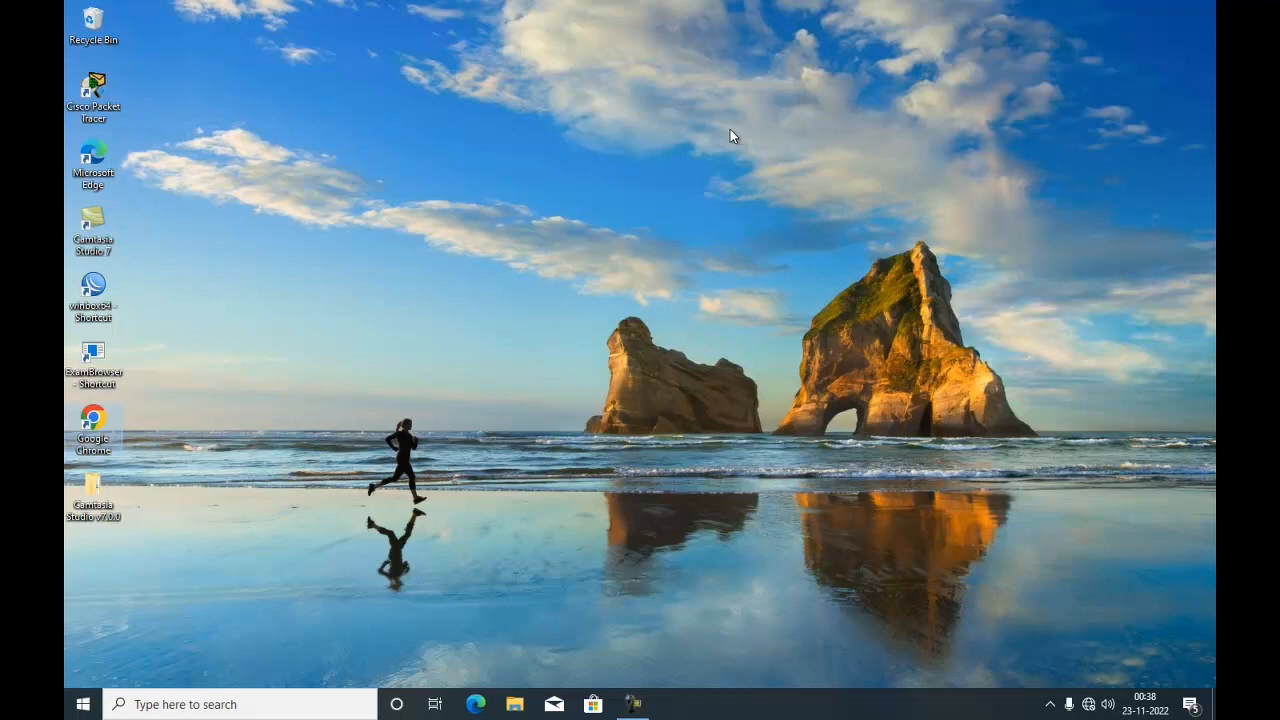
# - Set the Ethernet adapter's IPv4 properties to obtain the IP address and DNS server addresses automatically
pyautogui.rightClick(1088, 706)
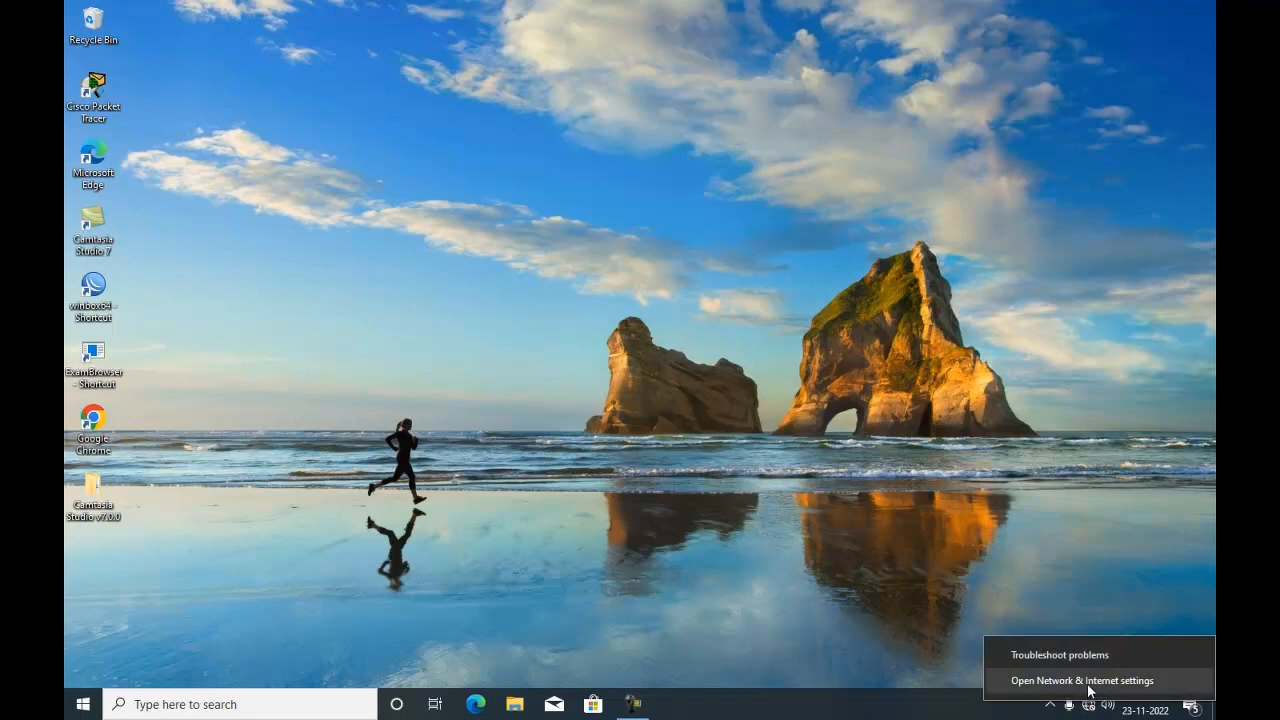
pyautogui.click(1090, 683)
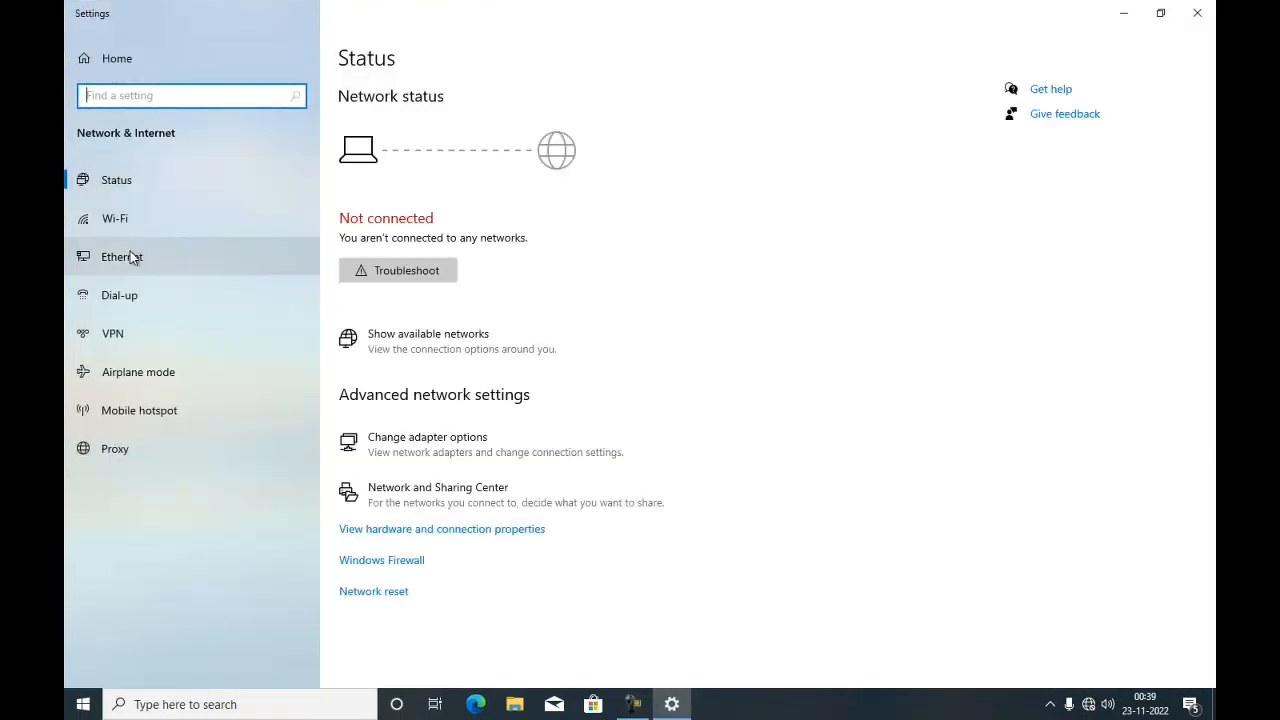
pyautogui.click(132, 257)
pyautogui.click(1054, 115)
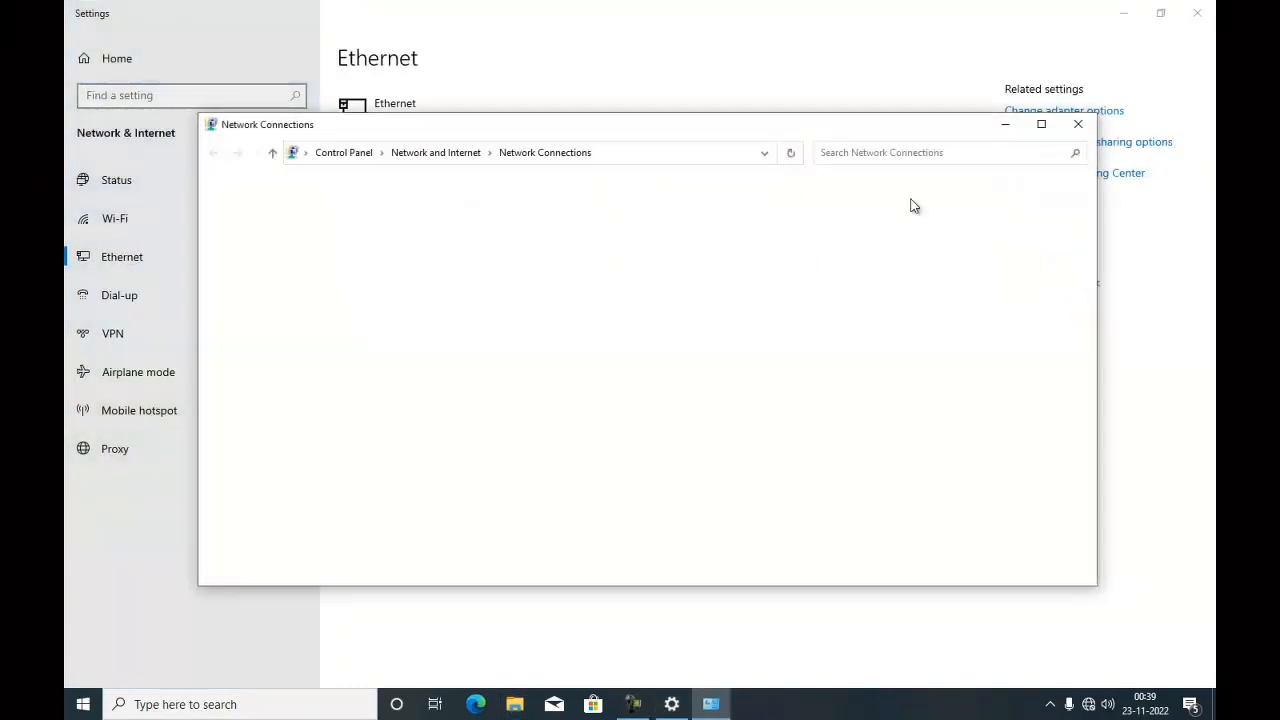
pyautogui.click(526, 233)
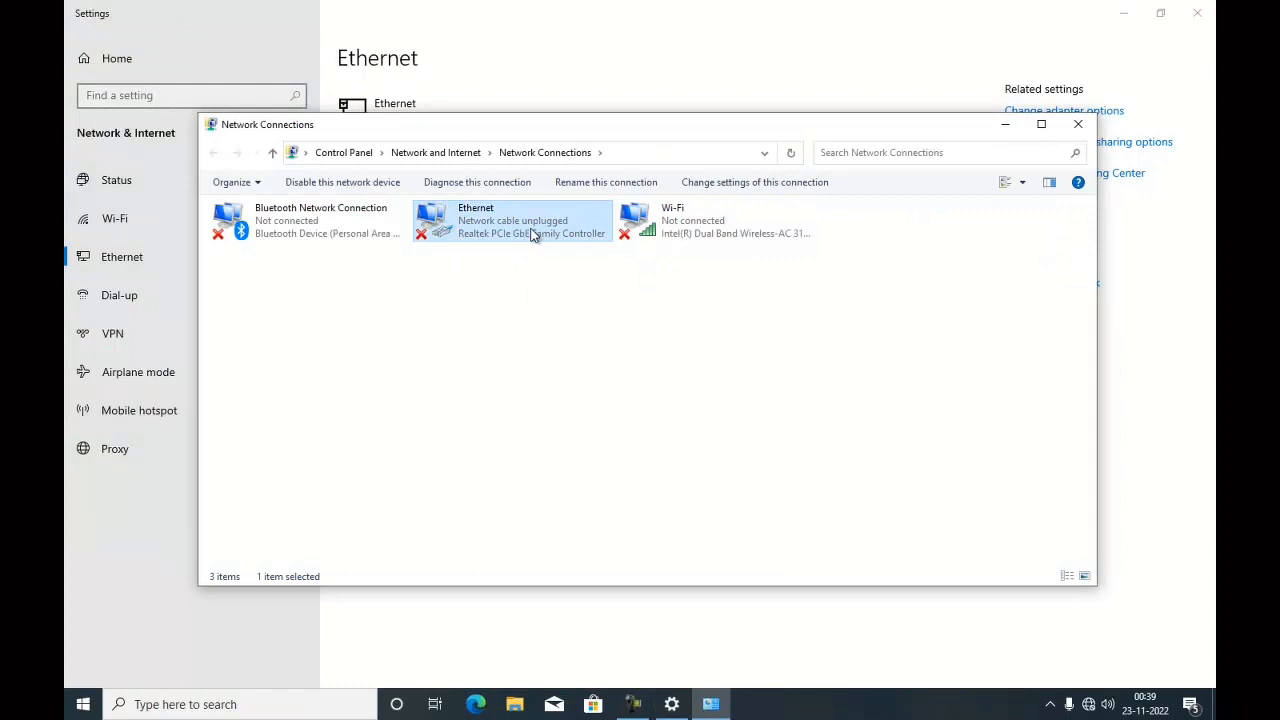
pyautogui.doubleClick(526, 233)
pyautogui.doubleClick(328, 368)
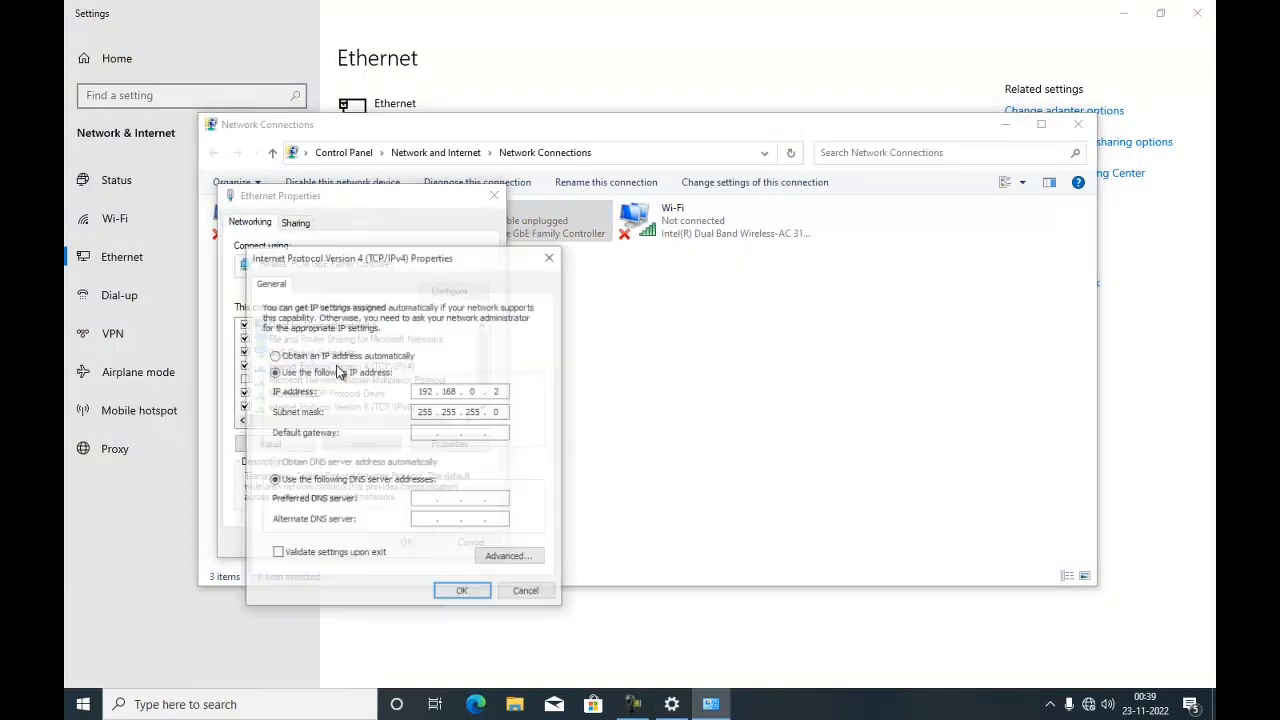
pyautogui.click(335, 356)
pyautogui.click(275, 462)
pyautogui.click(458, 591)
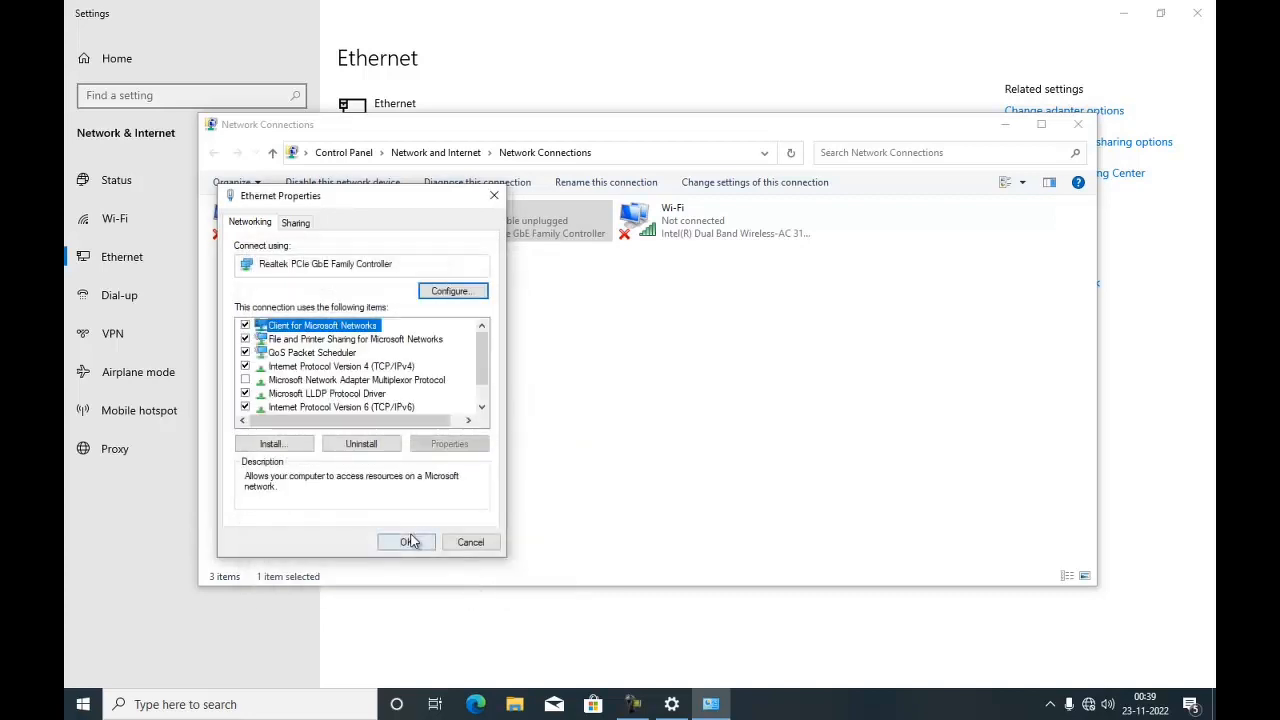
pyautogui.click(410, 540)
pyautogui.click(1078, 128)
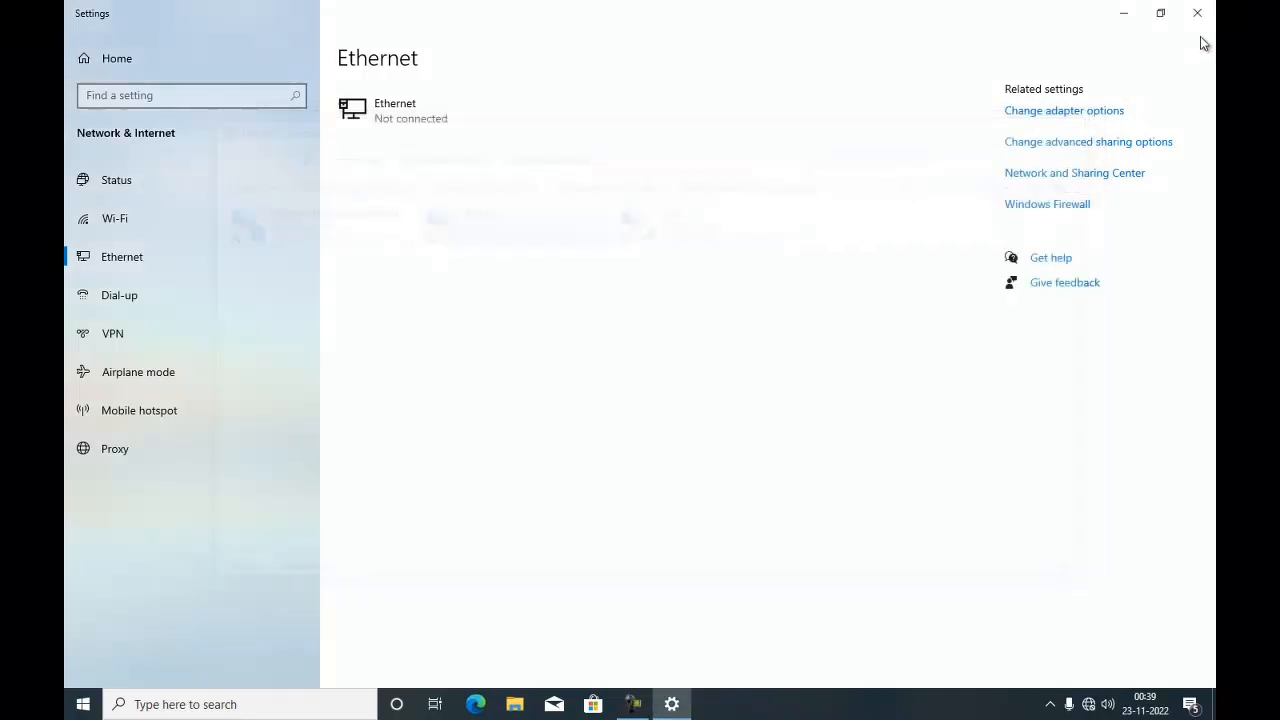
pyautogui.click(1197, 16)
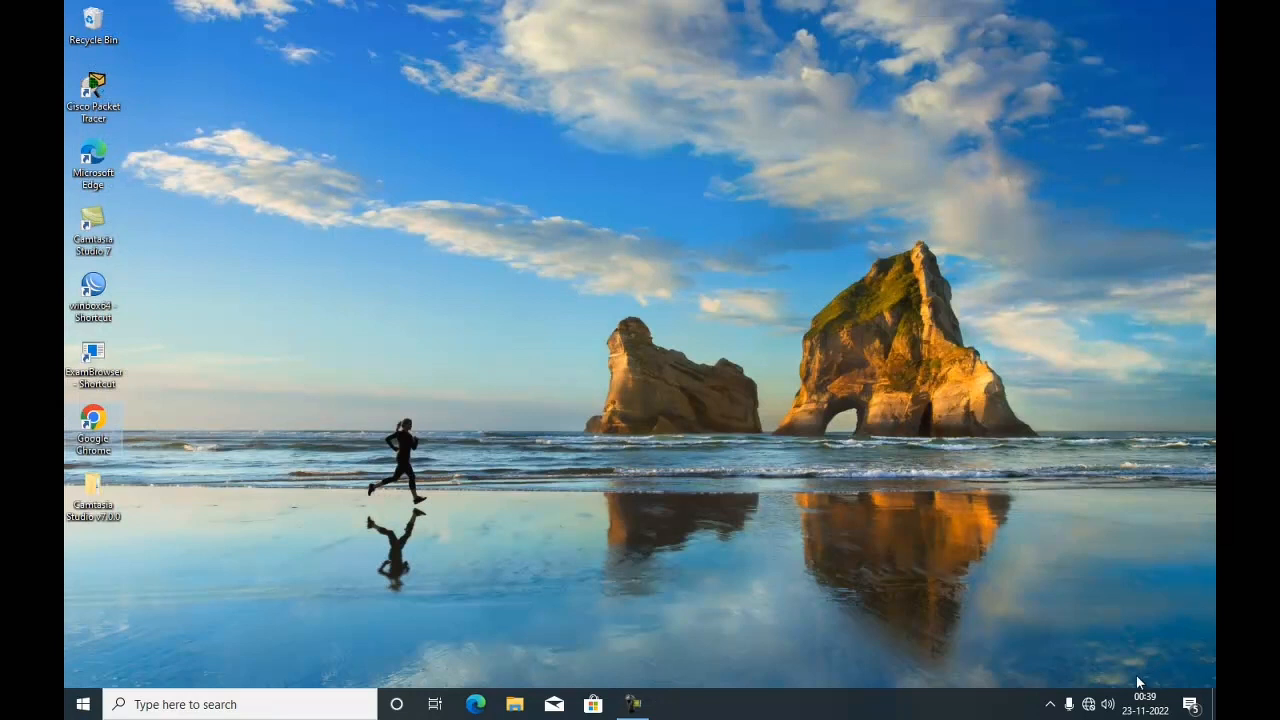
# - Connect the laptop to the jaringanlab Wi-Fi network
pyautogui.click(1089, 704)
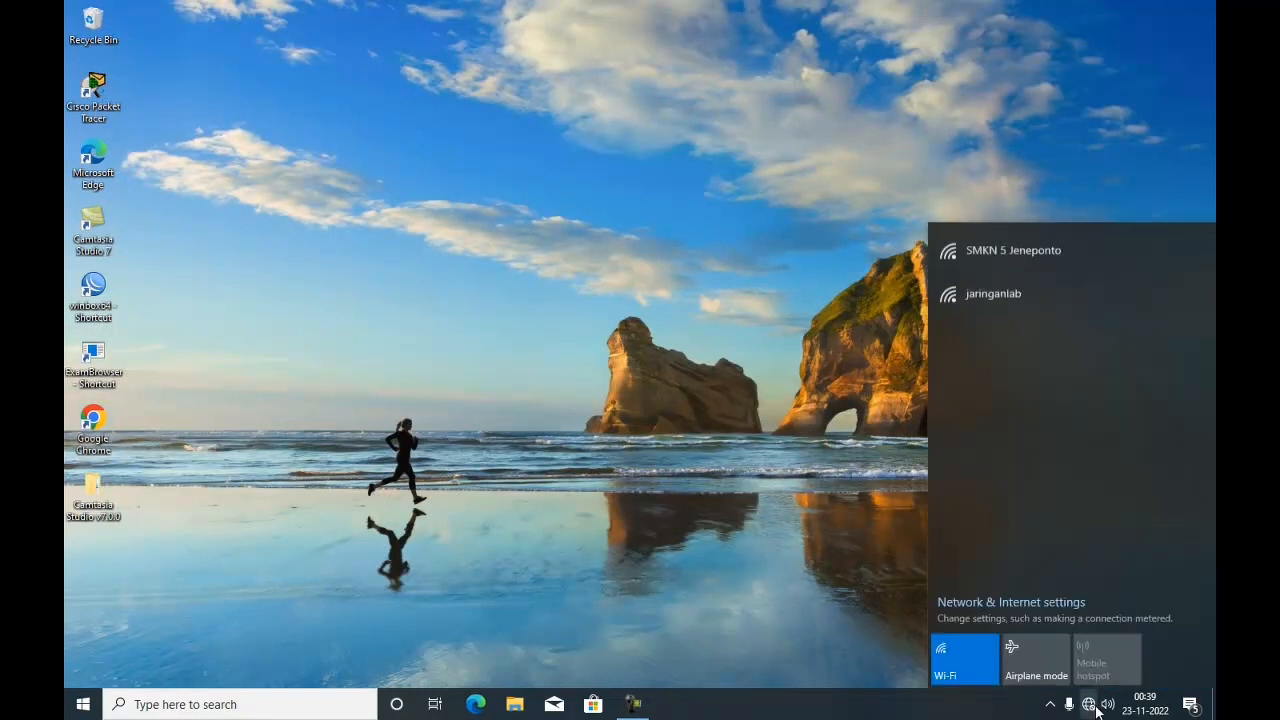
pyautogui.click(1021, 298)
pyautogui.click(1137, 405)
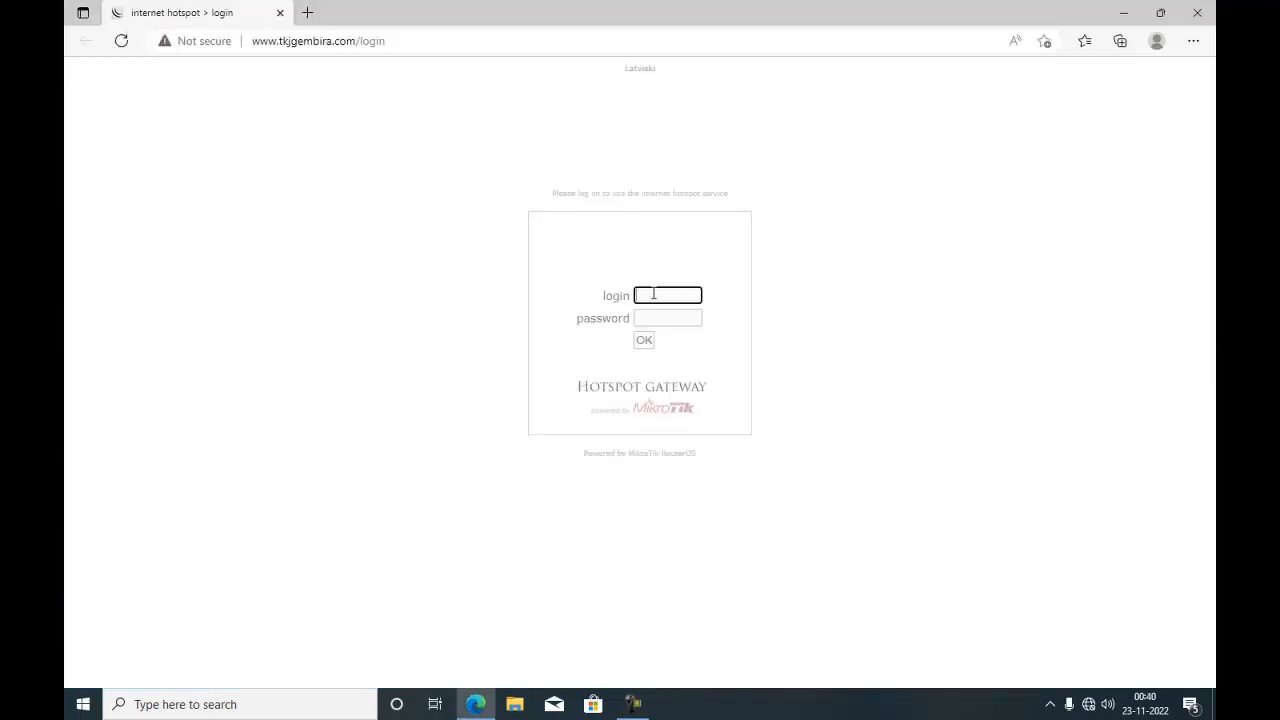
# - Log in to the hotspot portal with the hotspot username and account password, declining to save the password
pyautogui.write('siswa')
pyautogui.click(649, 314)
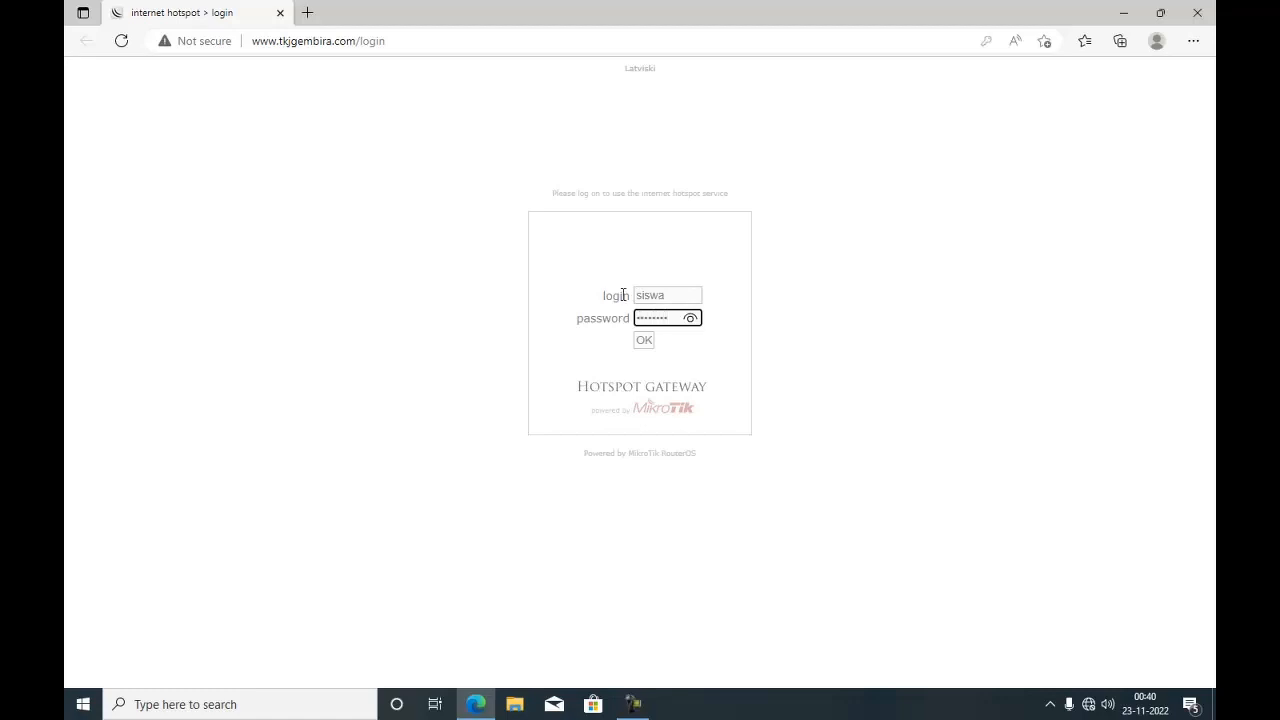
pyautogui.click(689, 319)
pyautogui.click(643, 339)
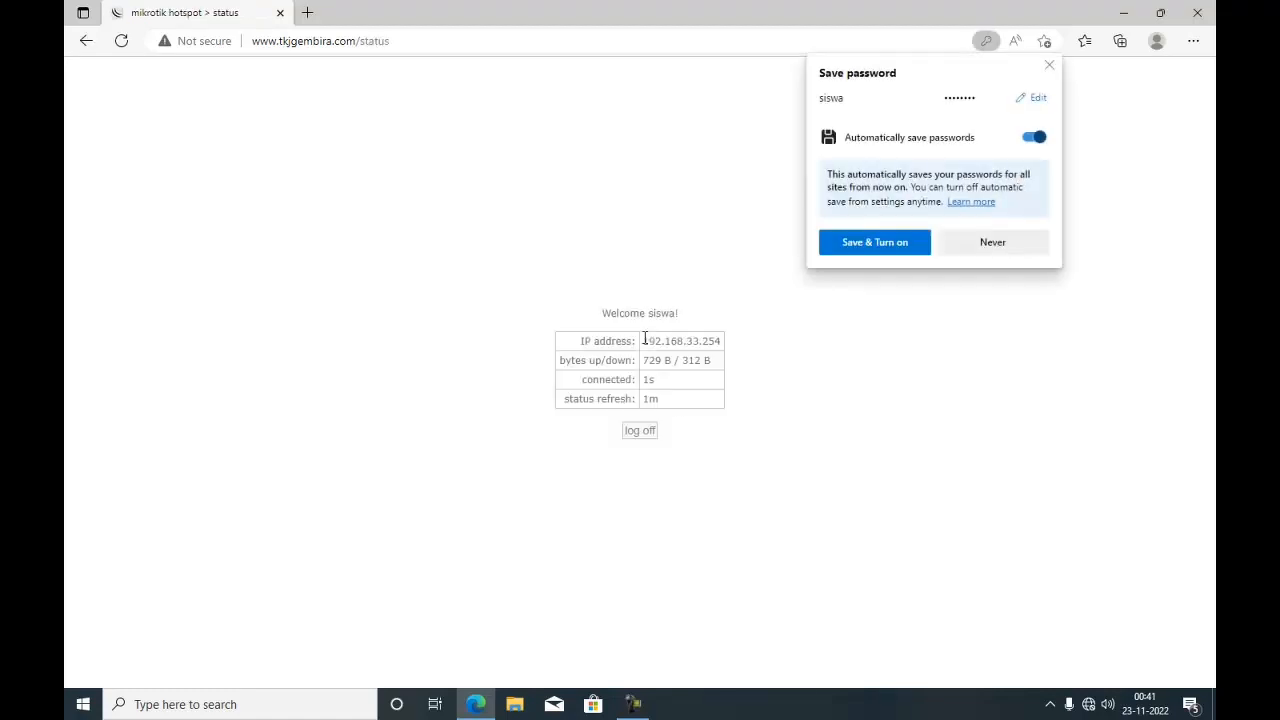
pyautogui.click(966, 244)
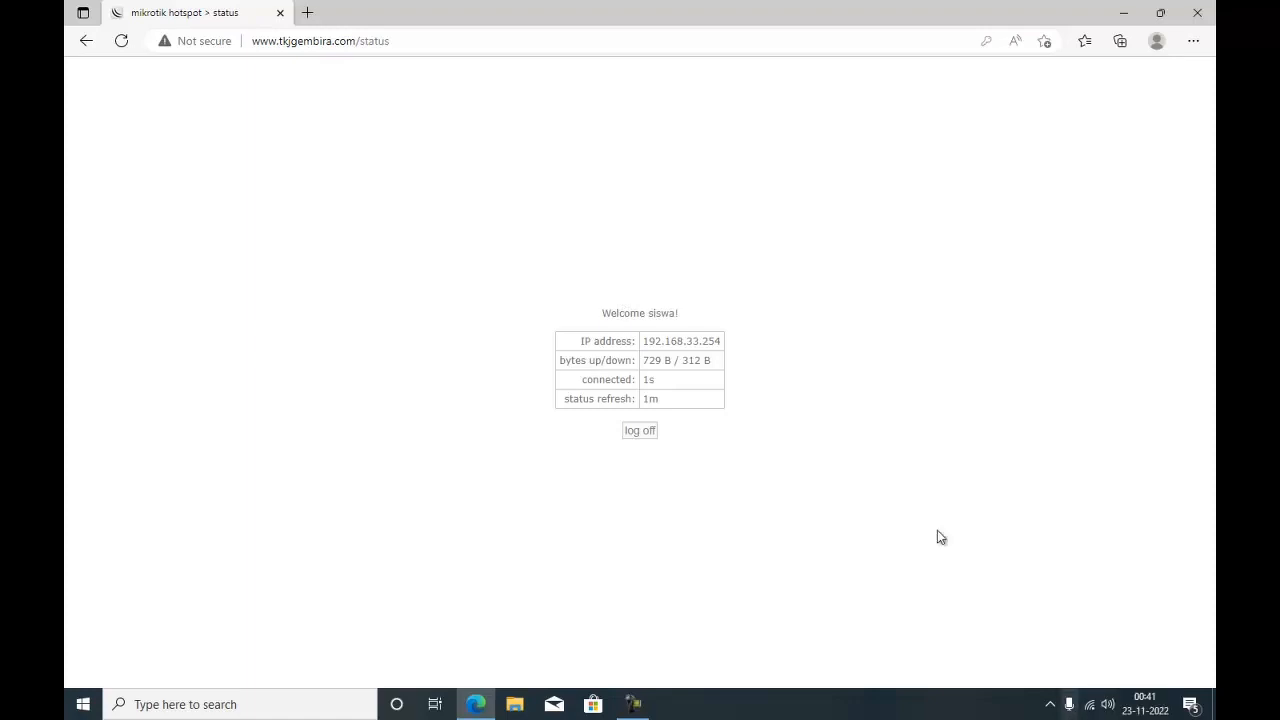
# - Switch to Chrome and search Google for facebook to test internet access through the hotspot
pyautogui.click(1123, 12)
pyautogui.doubleClick(103, 420)
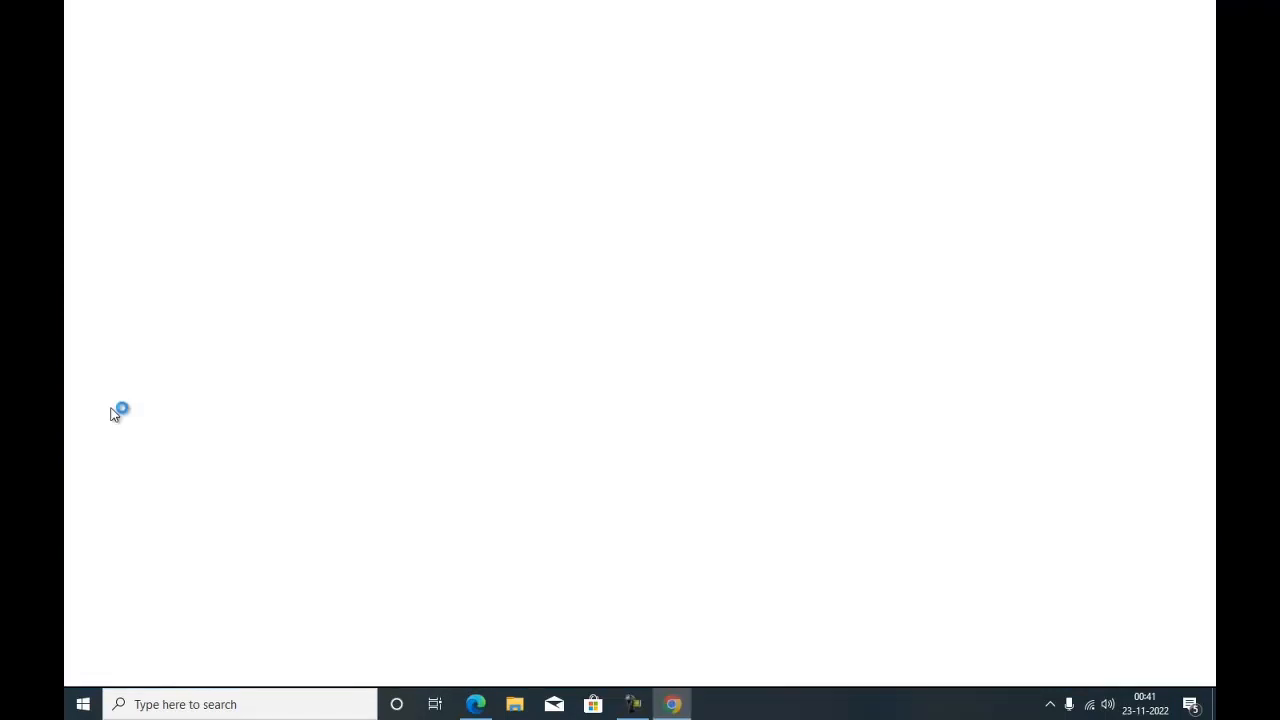
pyautogui.click(450, 44)
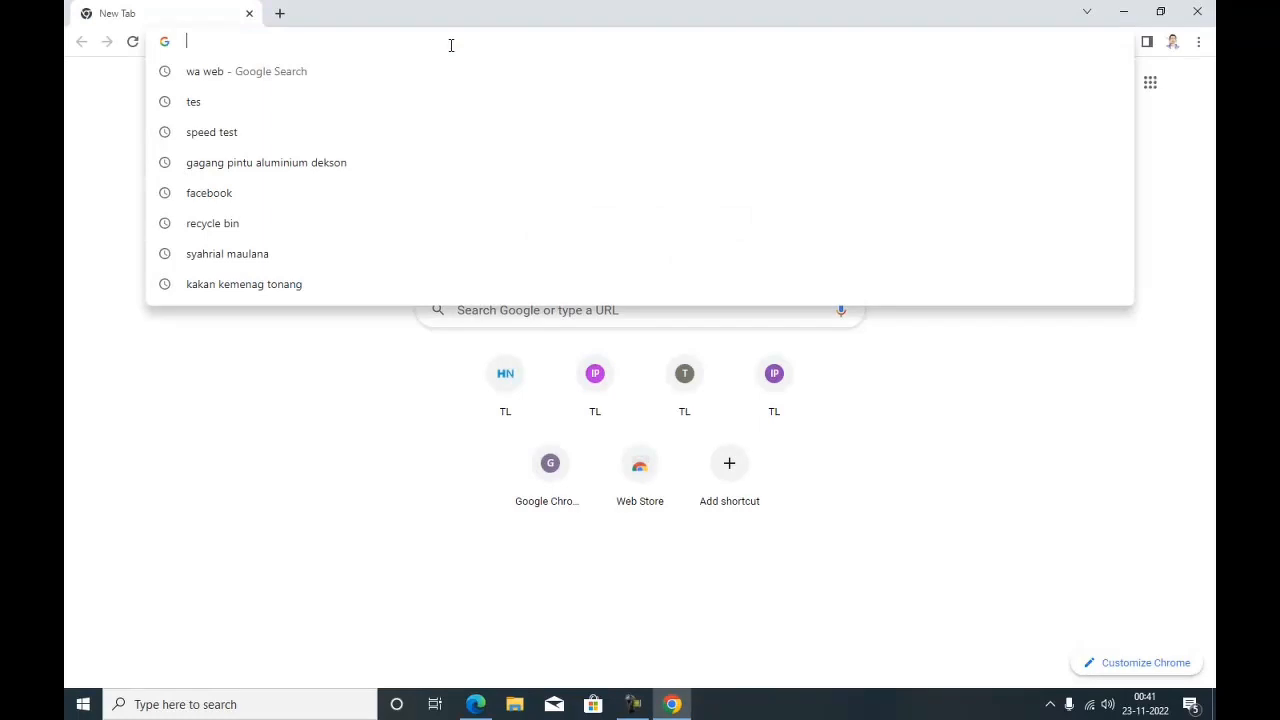
pyautogui.write('fac')
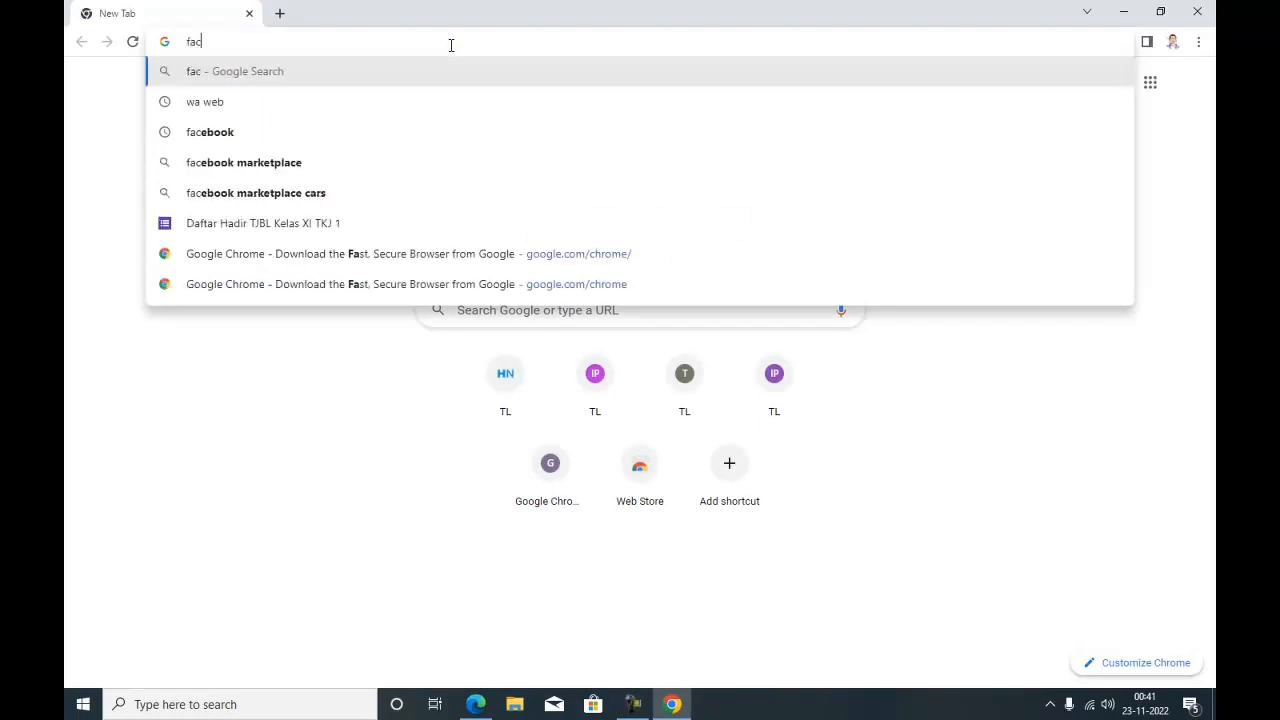
pyautogui.write('ebook')
pyautogui.press('Return')
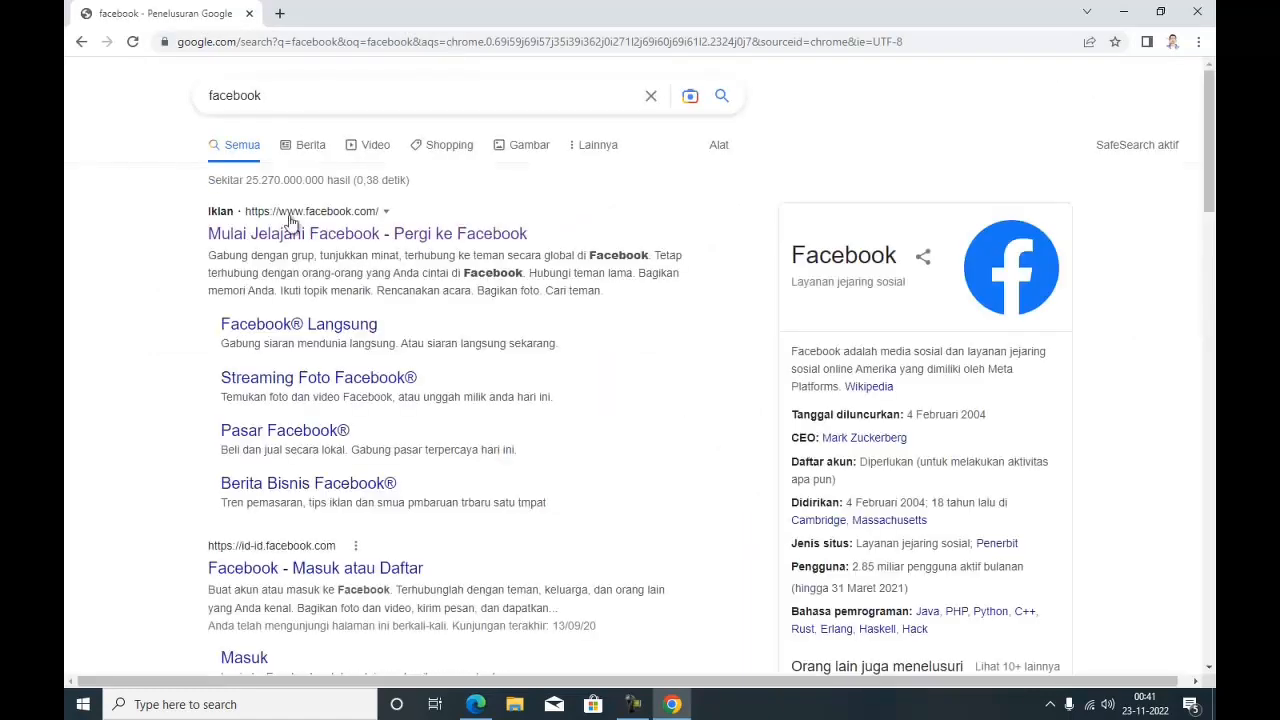
pyautogui.click(419, 95)
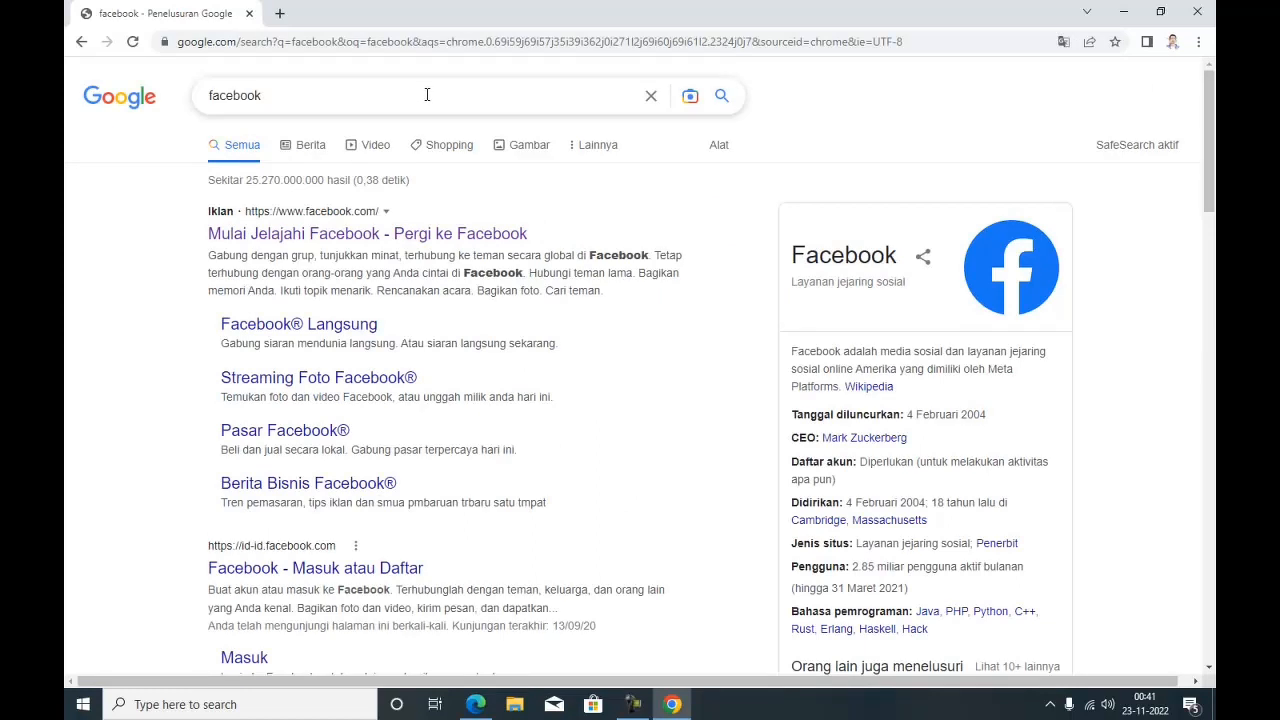